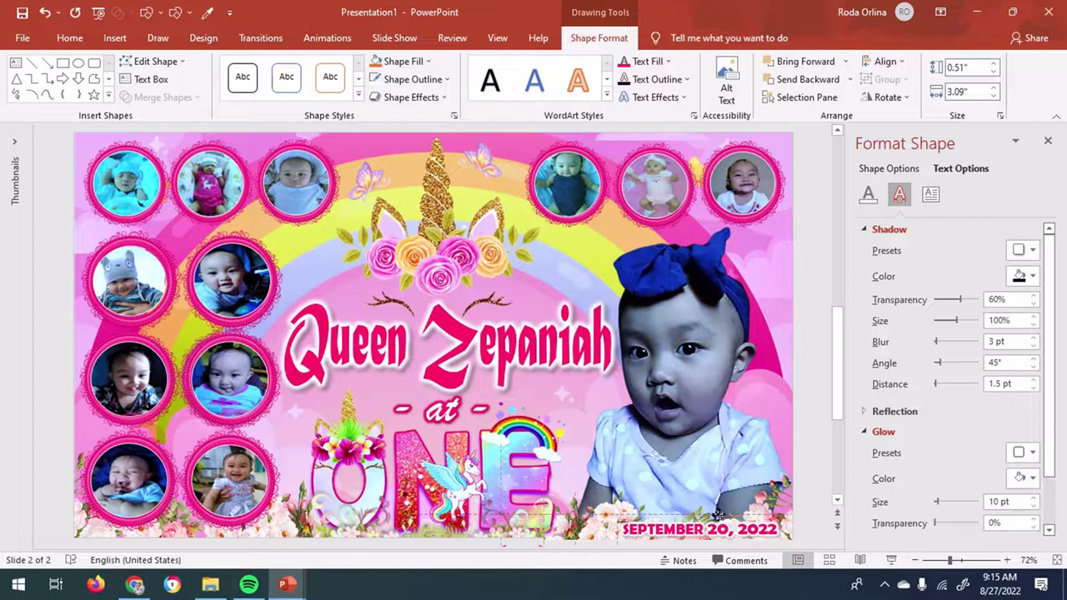
# Close the Format Shape pane, deselect the date text box, and play the banner as a slideshow
pyautogui.click(1048, 140)
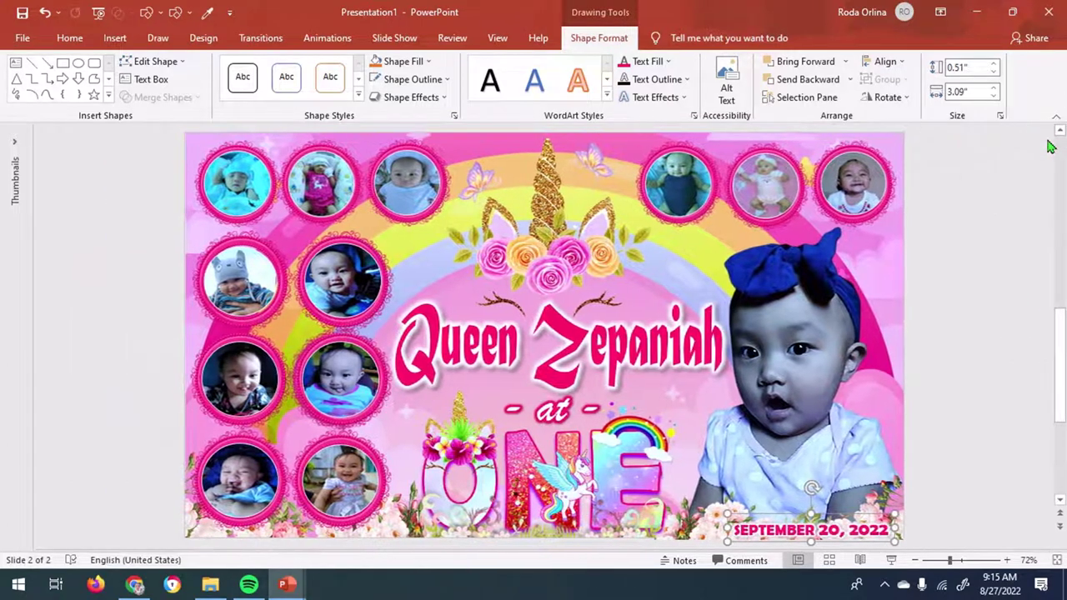
pyautogui.click(986, 406)
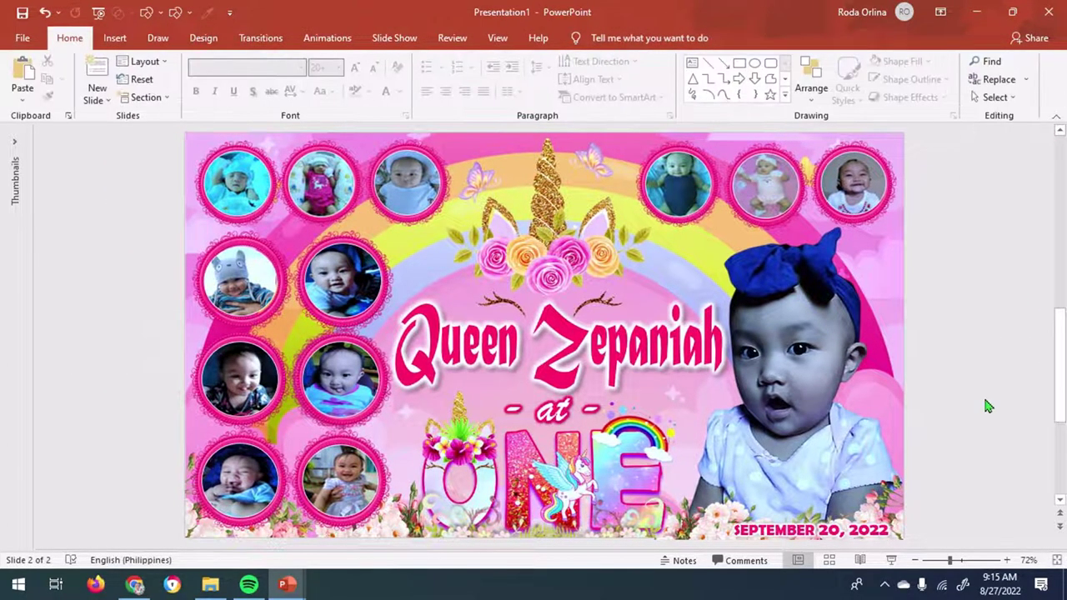
pyautogui.hotkey('shift', 'F5')
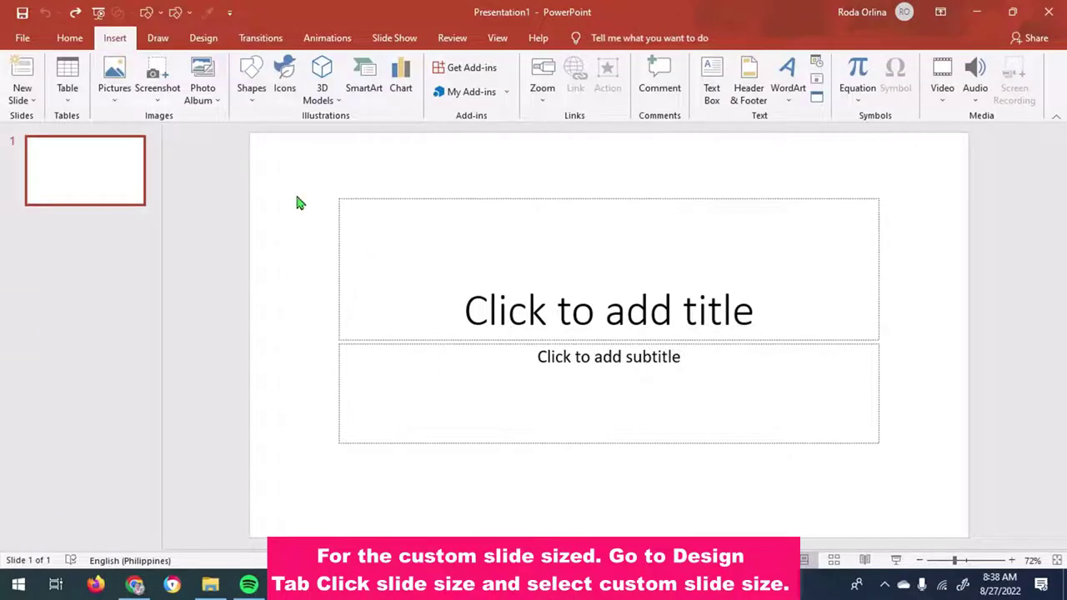
# Apply the Blank layout to the slide
pyautogui.rightClick(299, 203)
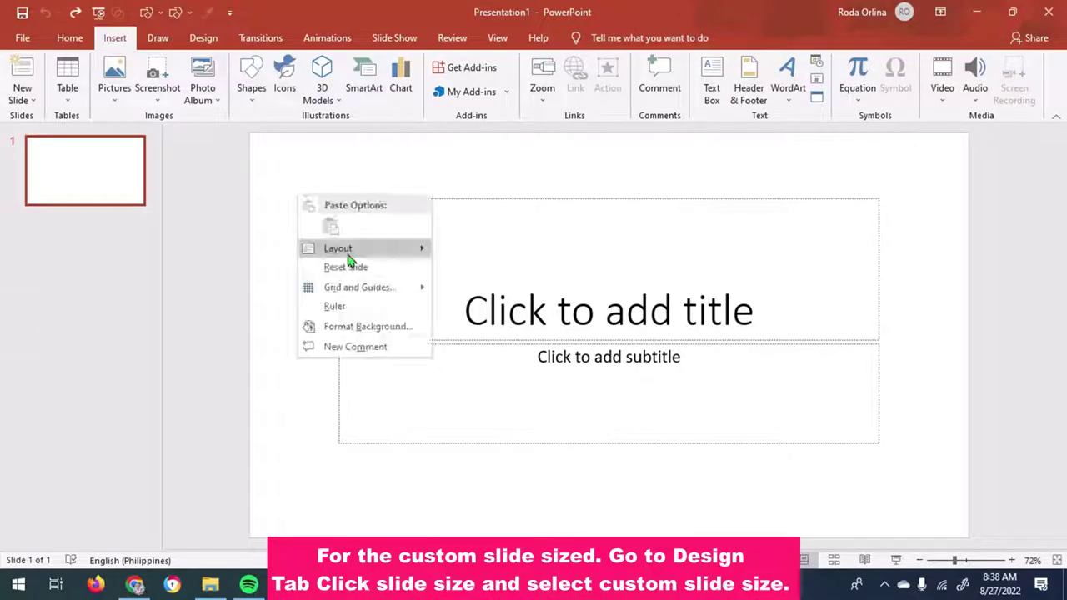
pyautogui.moveTo(369, 254)
pyautogui.click(491, 430)
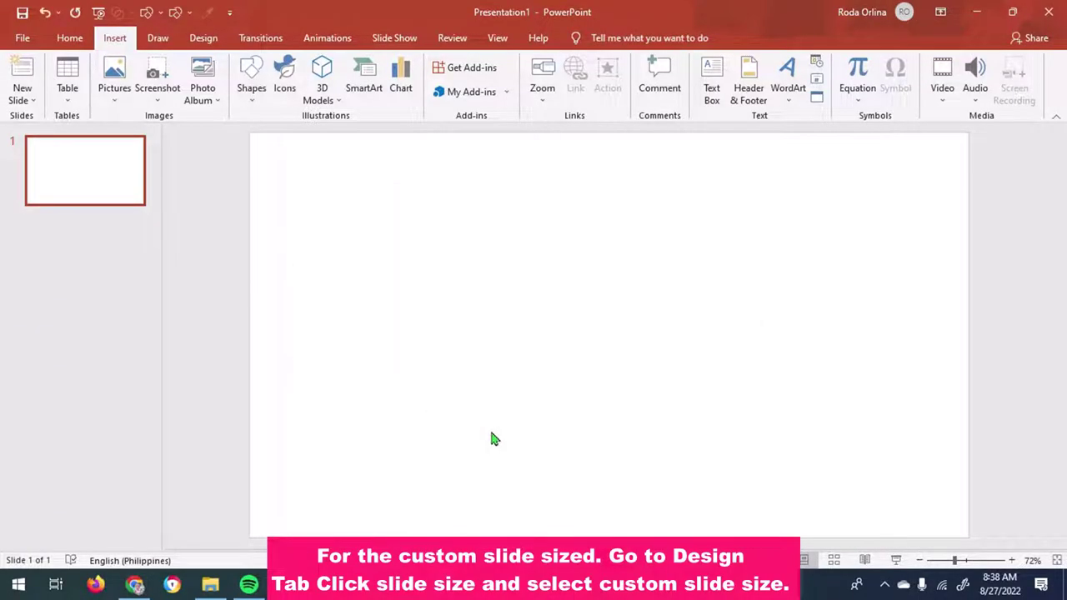
# Confirm the Widescreen 13.333 × 7.5 in custom slide size
pyautogui.click(203, 38)
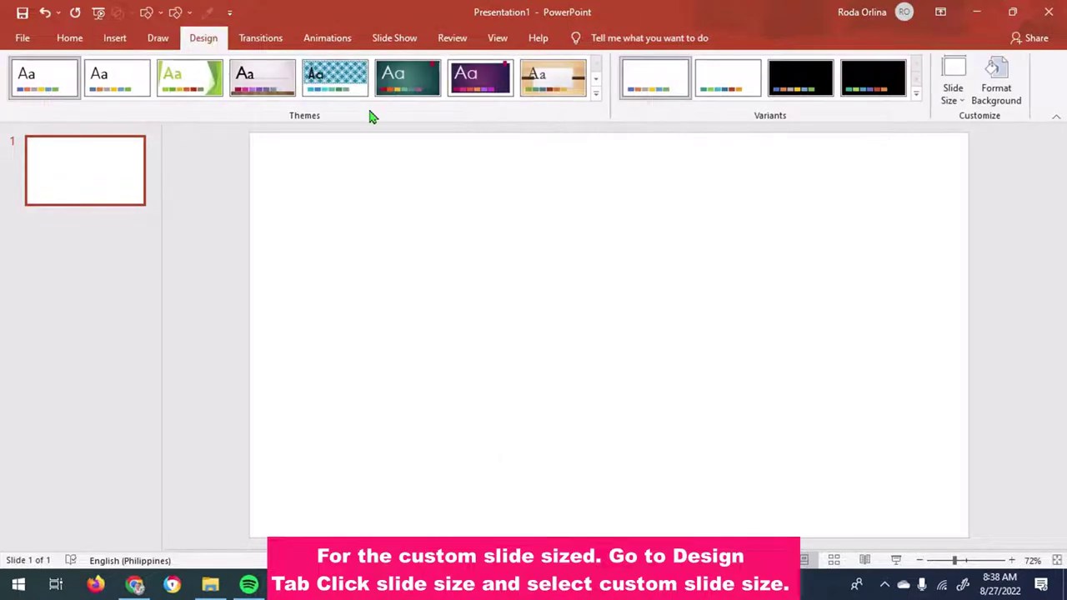
pyautogui.click(955, 100)
pyautogui.click(971, 185)
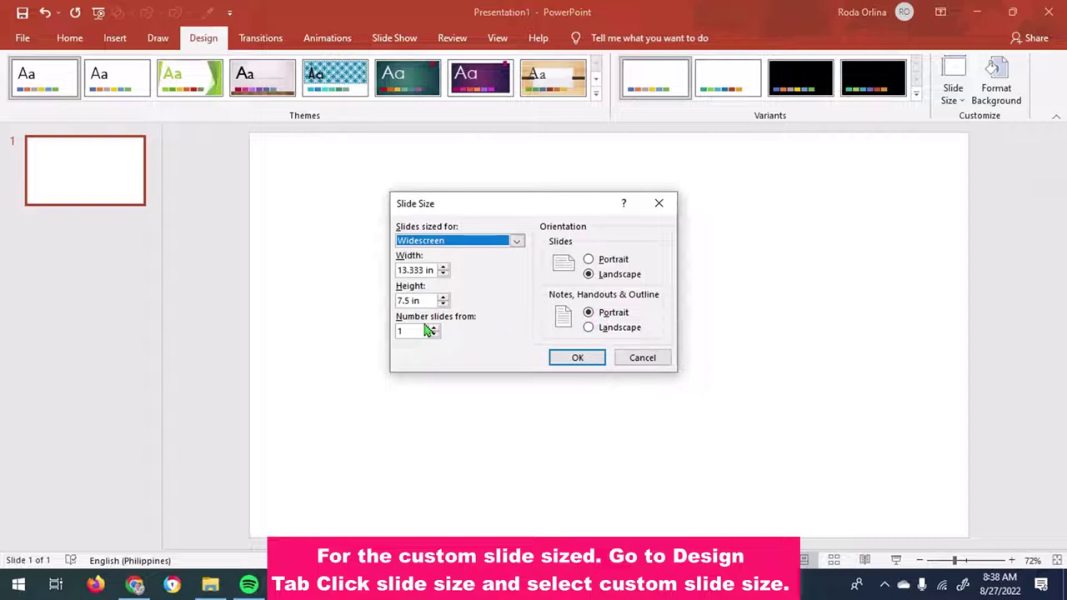
pyautogui.click(575, 359)
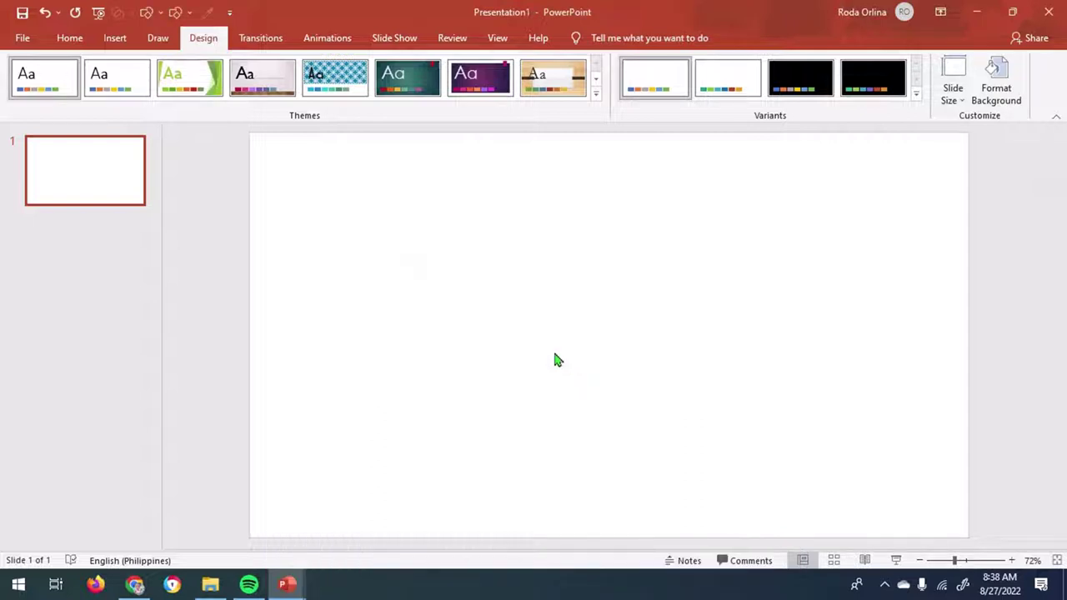
# Insert the rainbow image 17.png onto the slide
pyautogui.moveTo(163, 319); pyautogui.dragTo(7, 333)
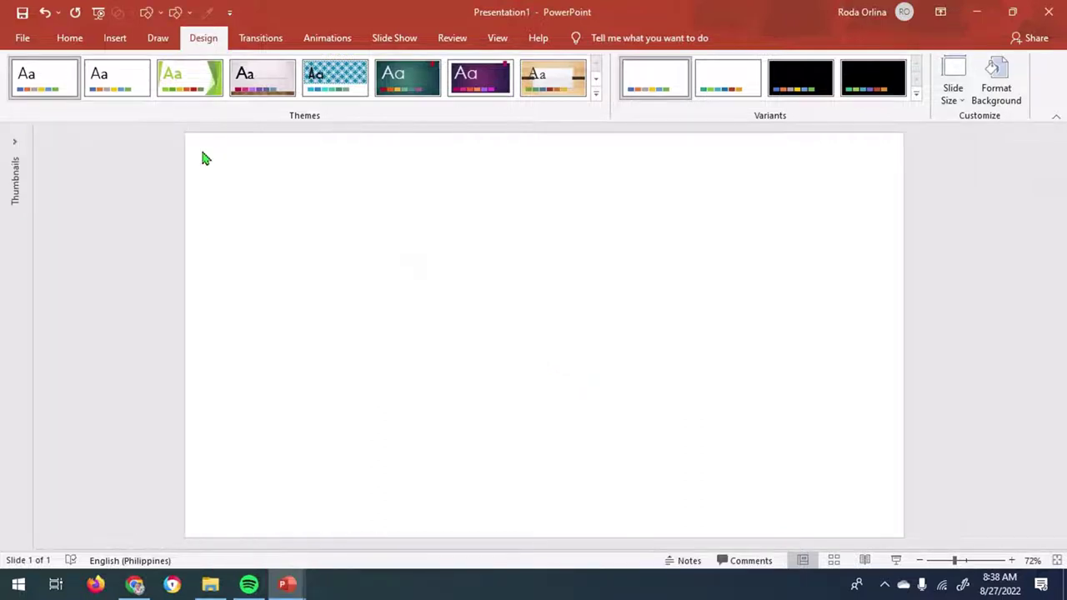
pyautogui.click(115, 37)
pyautogui.click(115, 79)
pyautogui.scroll(-1, 1030, 223)
pyautogui.doubleClick(763, 321)
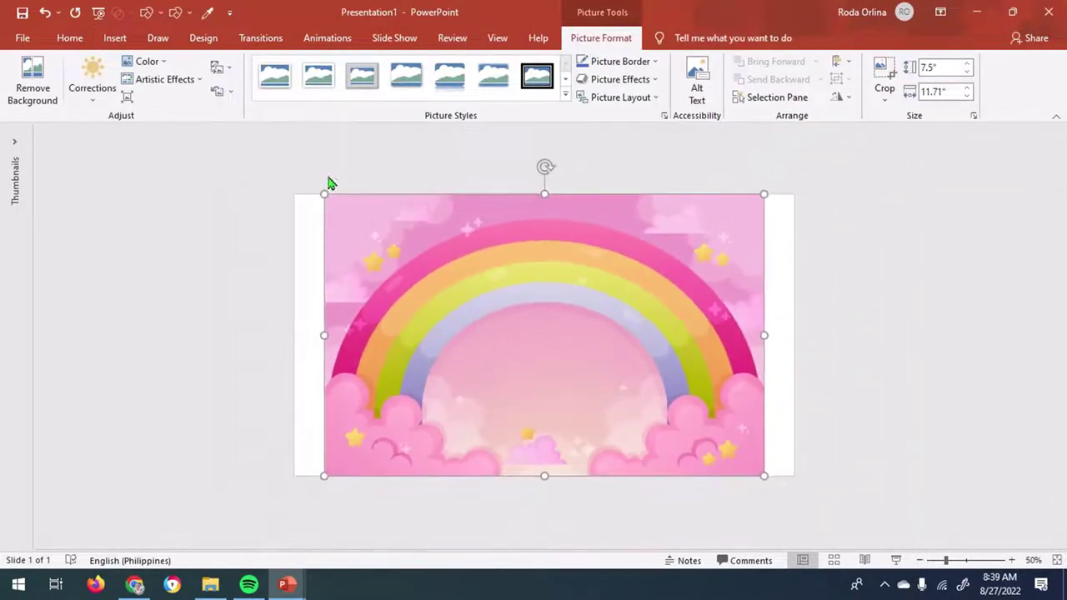
# Enlarge and crop the rainbow picture to fill the slide at 13.33 × 7.5 in
pyautogui.moveTo(324, 195); pyautogui.dragTo(265, 162)
pyautogui.moveTo(762, 161); pyautogui.dragTo(795, 161)
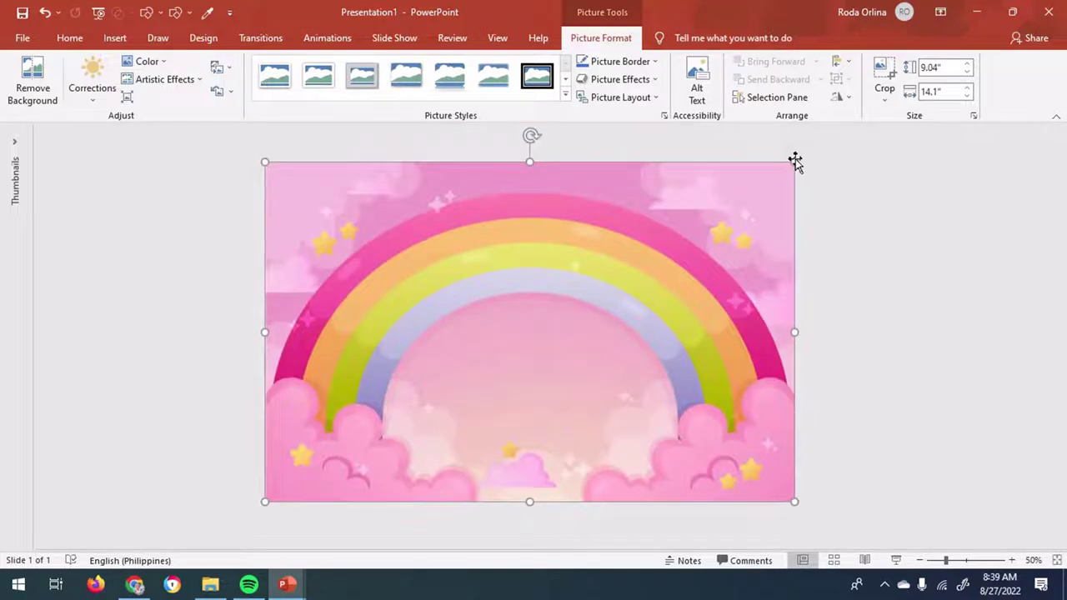
pyautogui.moveTo(530, 162); pyautogui.dragTo(541, 194)
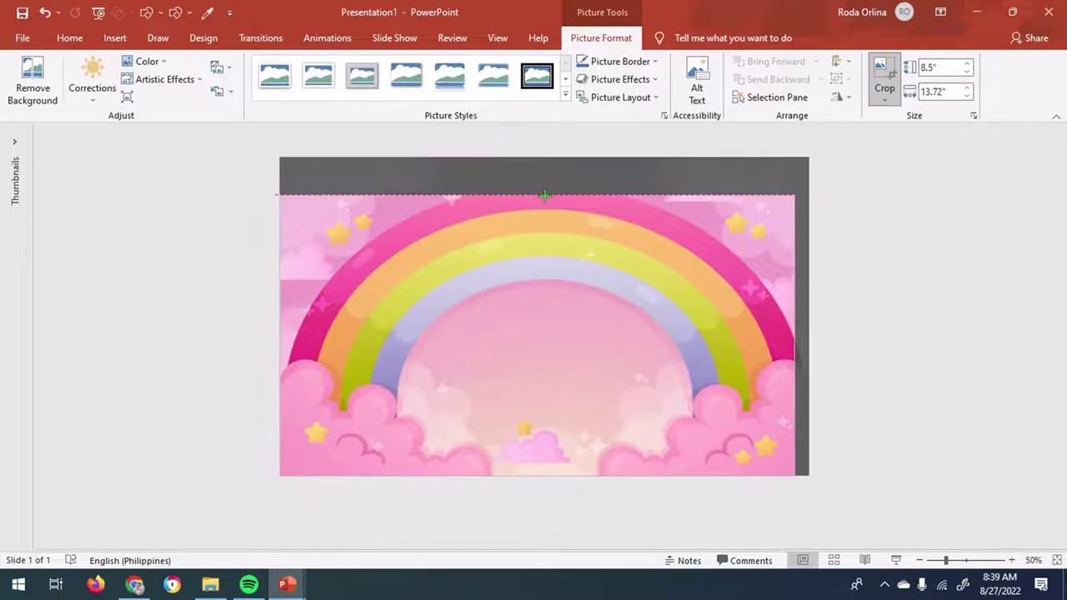
pyautogui.moveTo(807, 317); pyautogui.dragTo(795, 317)
pyautogui.moveTo(281, 321); pyautogui.dragTo(285, 346)
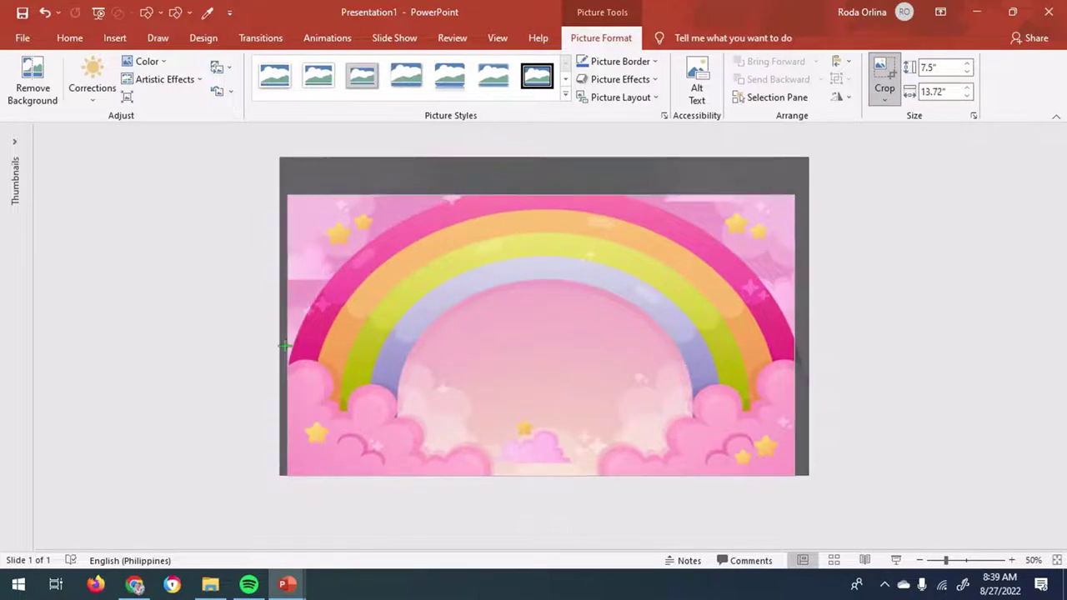
pyautogui.click(888, 259)
# Give the rainbow background picture a pink Color Tone
pyautogui.click(1012, 561)
pyautogui.click(1012, 561)
pyautogui.click(1012, 561)
pyautogui.click(920, 560)
pyautogui.click(920, 560)
pyautogui.click(1012, 561)
pyautogui.click(464, 290)
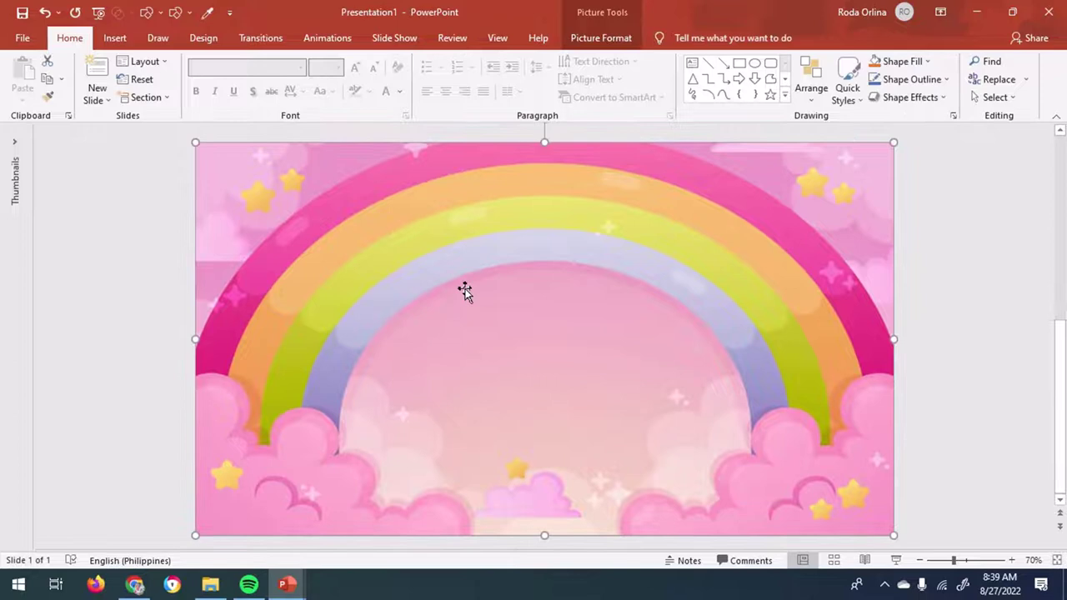
pyautogui.click(602, 38)
pyautogui.click(144, 61)
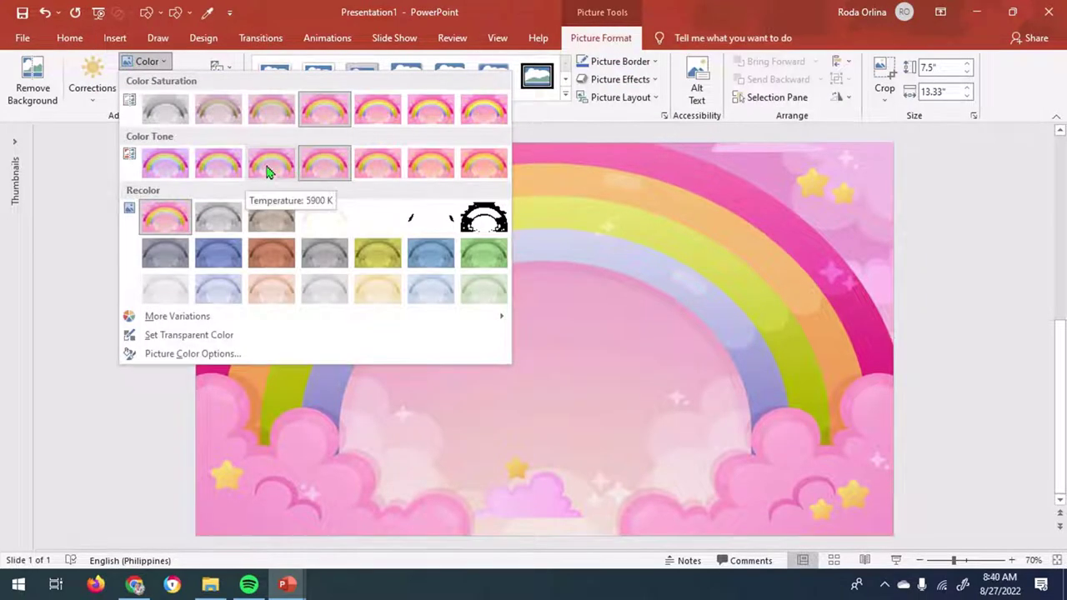
pyautogui.click(266, 167)
pyautogui.click(115, 37)
pyautogui.click(114, 88)
# Insert the circle frame 13.png and make it a more saturated pink
pyautogui.click(148, 138)
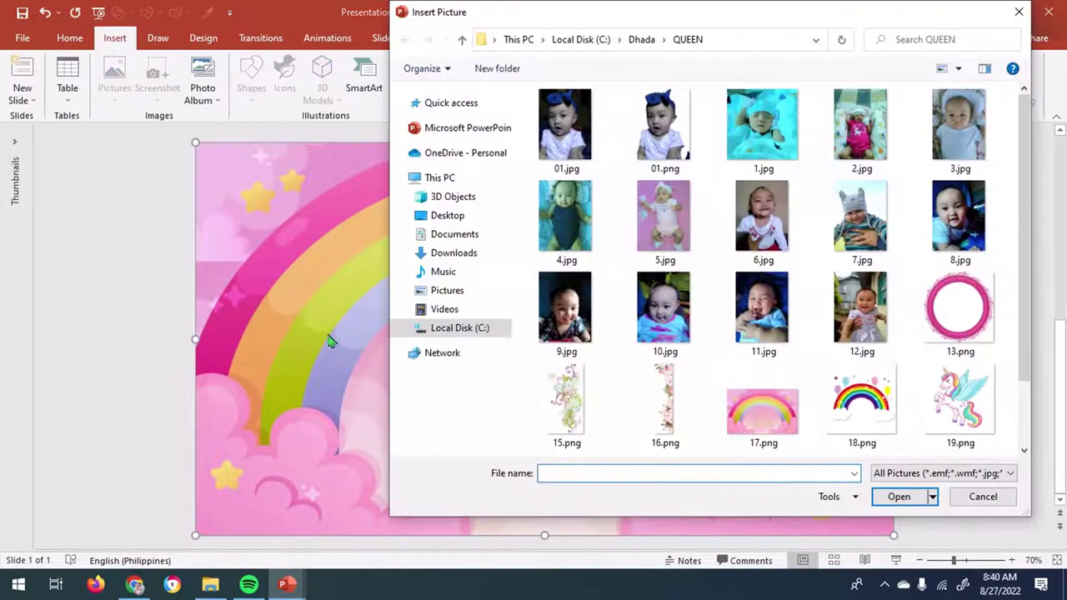
pyautogui.doubleClick(963, 325)
pyautogui.click(144, 61)
pyautogui.click(490, 125)
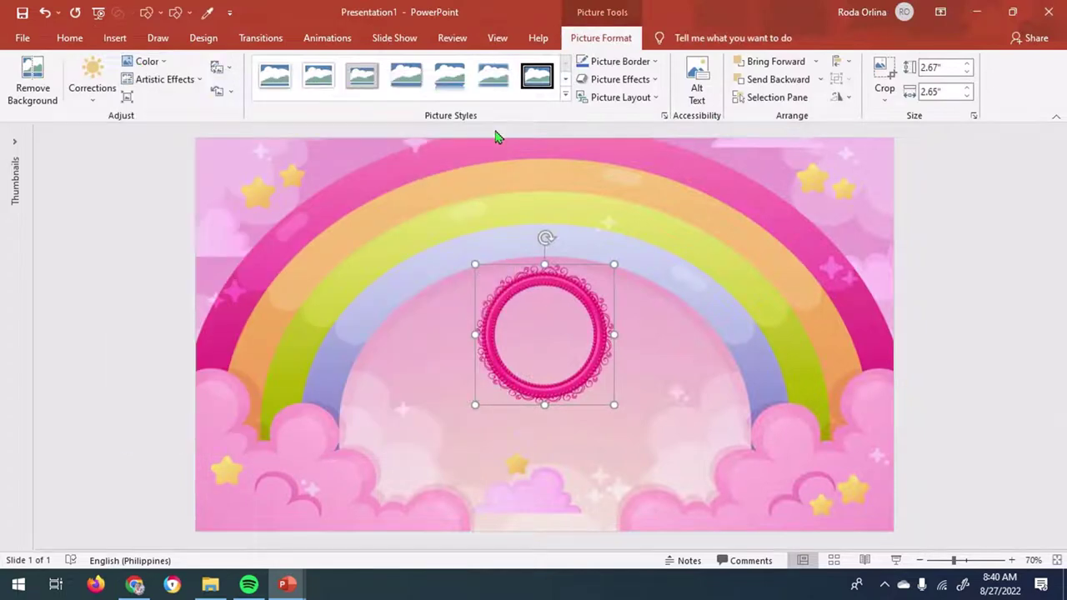
# Resize the circle frame to 1.62 in high by 1.6 in wide
pyautogui.click(956, 71)
pyautogui.write('1.62')
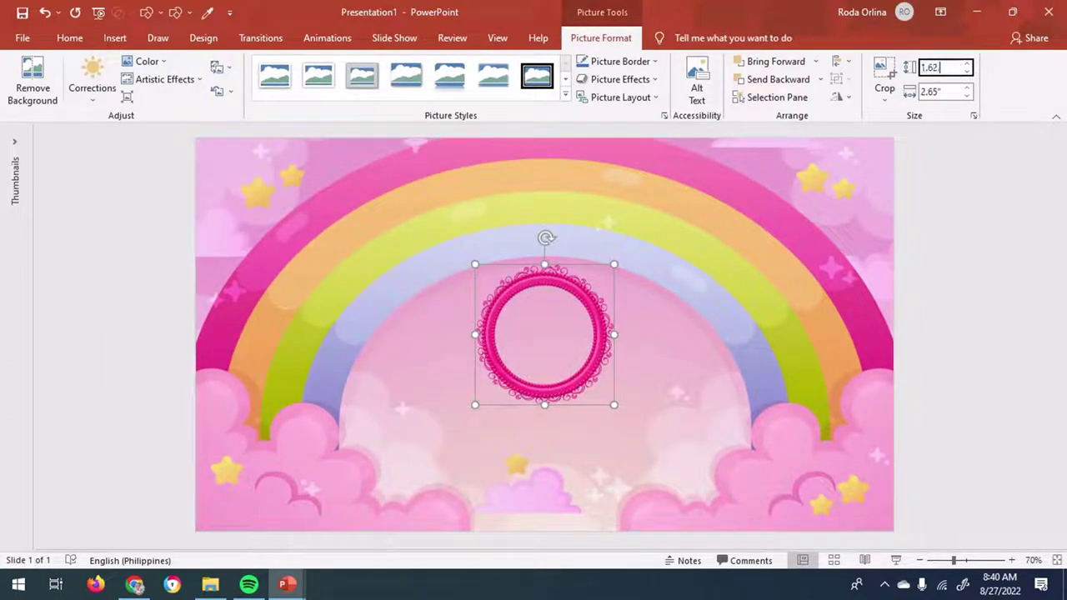
pyautogui.press('Tab')
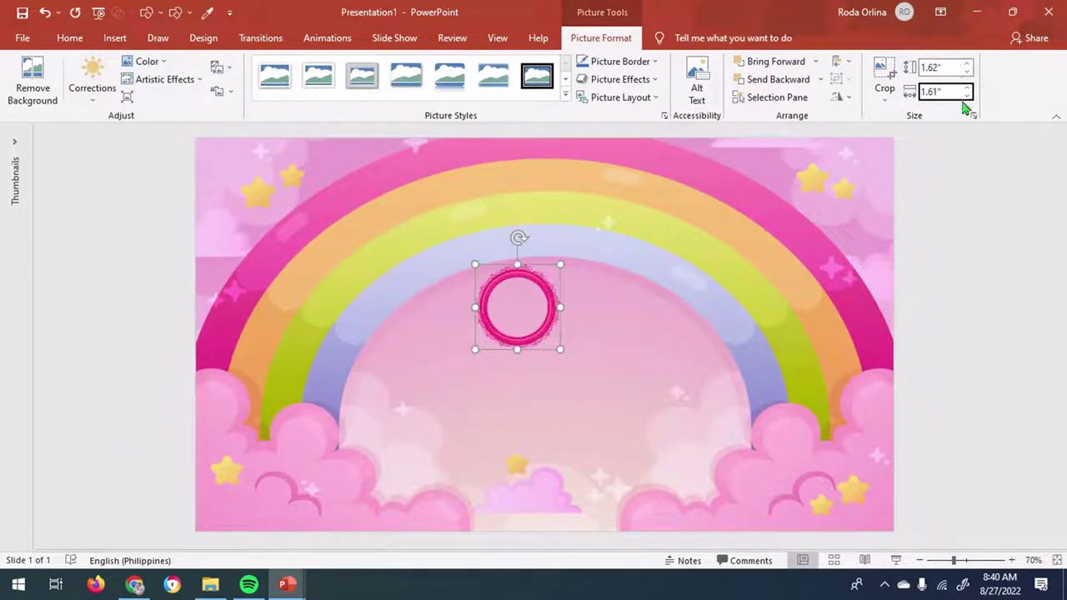
pyautogui.write('1')
pyautogui.press('Return')
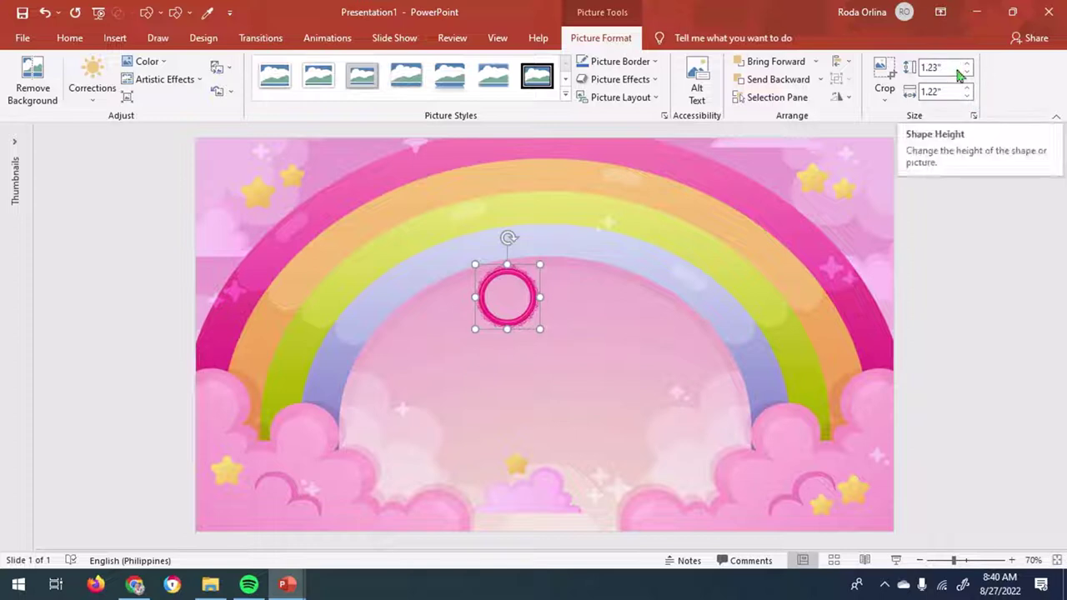
pyautogui.click(957, 70)
pyautogui.write('1.62')
pyautogui.press('Tab')
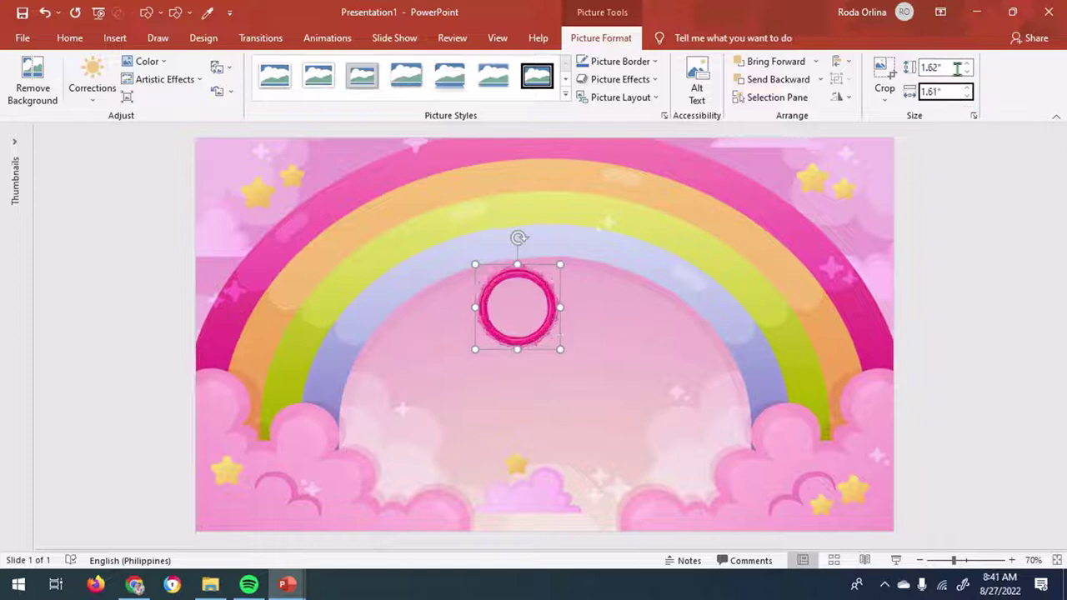
pyautogui.click(945, 93)
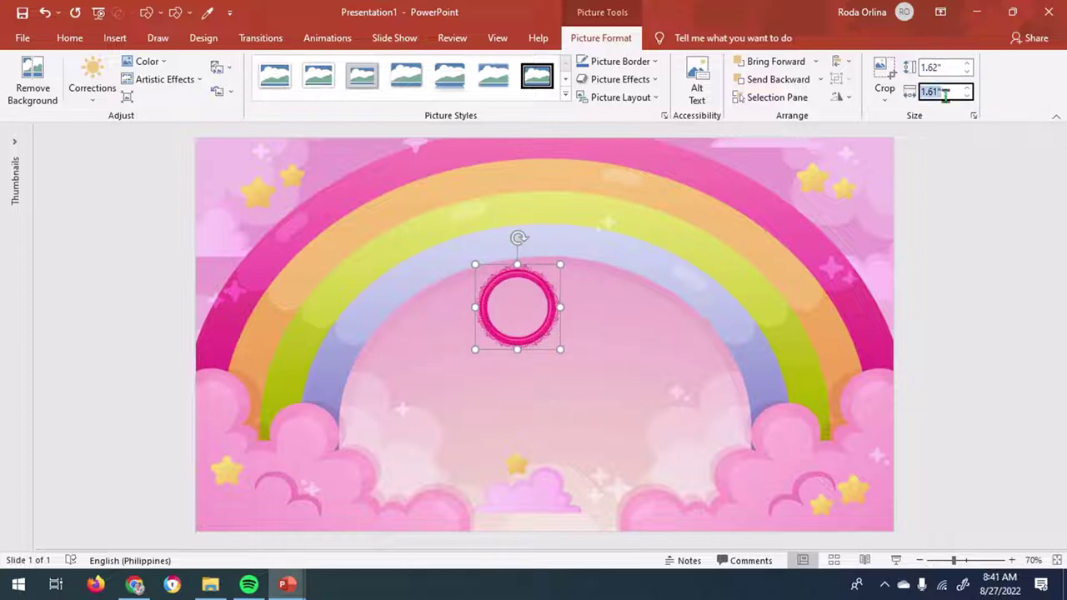
pyautogui.press('Return')
# Duplicate the circle frame across the top row, moving three copies to the right edge
pyautogui.moveTo(553, 281)
pyautogui.mouseDown()
pyautogui.moveTo(258, 163)
pyautogui.moveTo(348, 170)
pyautogui.mouseUp()
pyautogui.hotkey('ctrl', 'd')
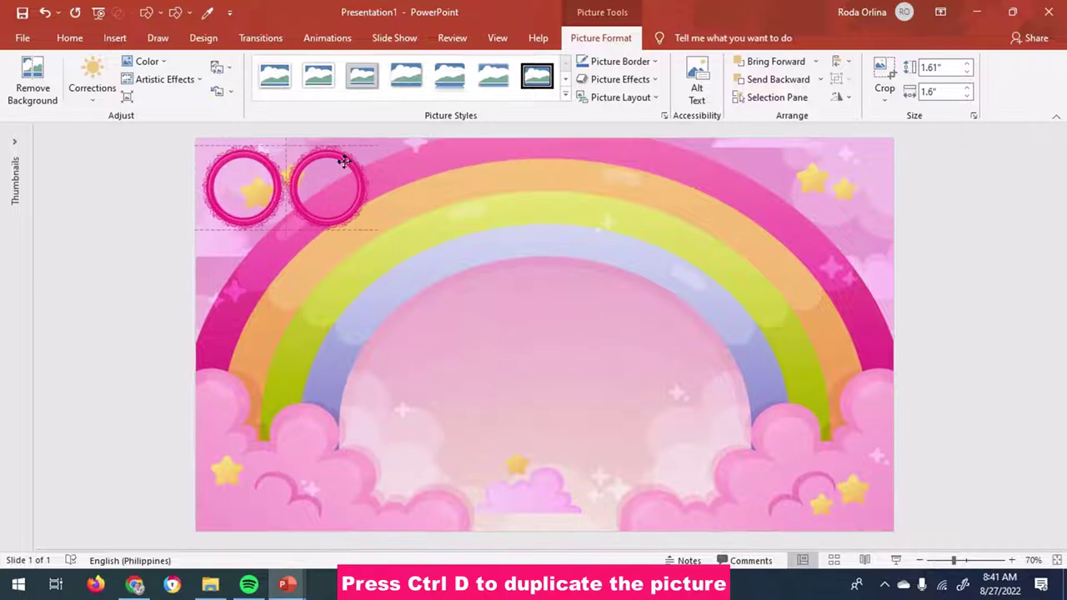
pyautogui.hotkey('ctrl', 'd')
pyautogui.hotkey('ctrl', 'd')
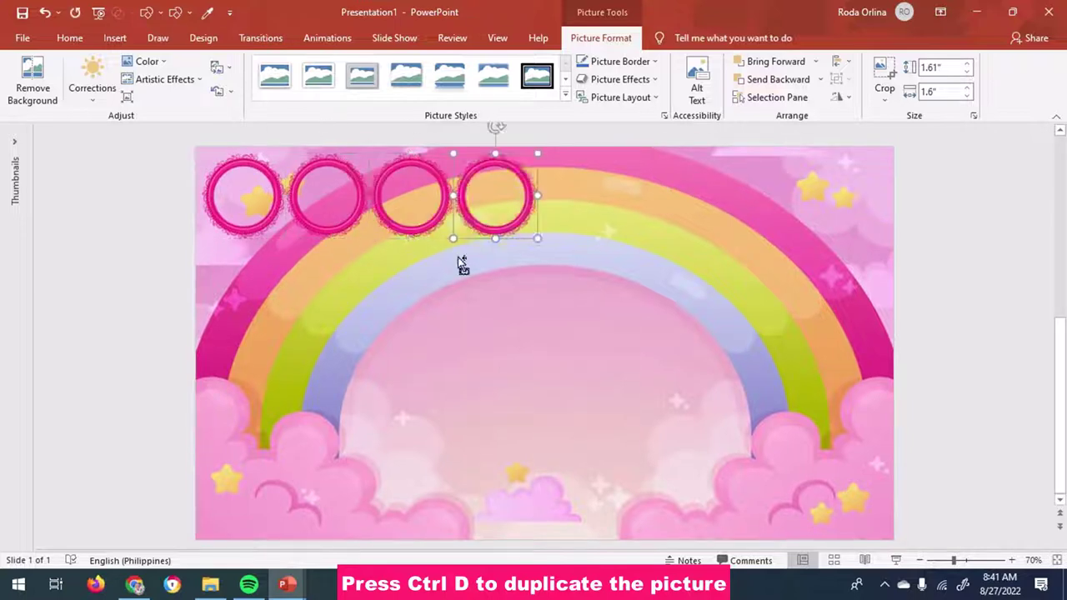
pyautogui.hotkey('ctrl', 'd')
pyautogui.hotkey('ctrl', 'd')
pyautogui.keyDown('shift'); pyautogui.click(495, 200); pyautogui.keyUp('shift')
pyautogui.keyDown('shift'); pyautogui.click(583, 200); pyautogui.keyUp('shift')
pyautogui.moveTo(625, 209); pyautogui.dragTo(839, 194)
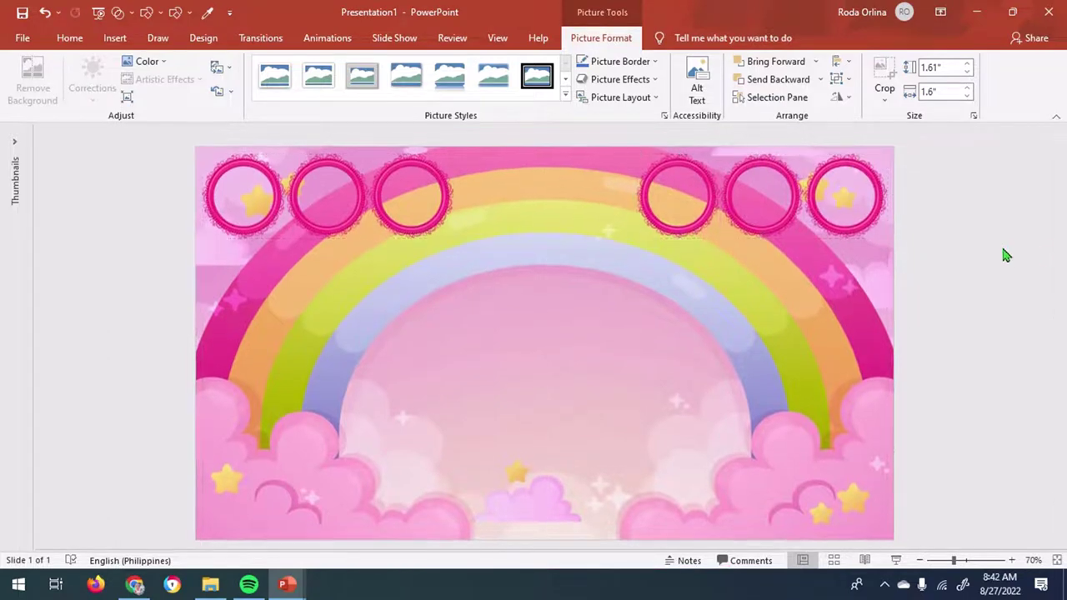
pyautogui.click(1004, 255)
# Copy the first frame below itself and resize it to 1.88 × 1.87 in
pyautogui.click(240, 209)
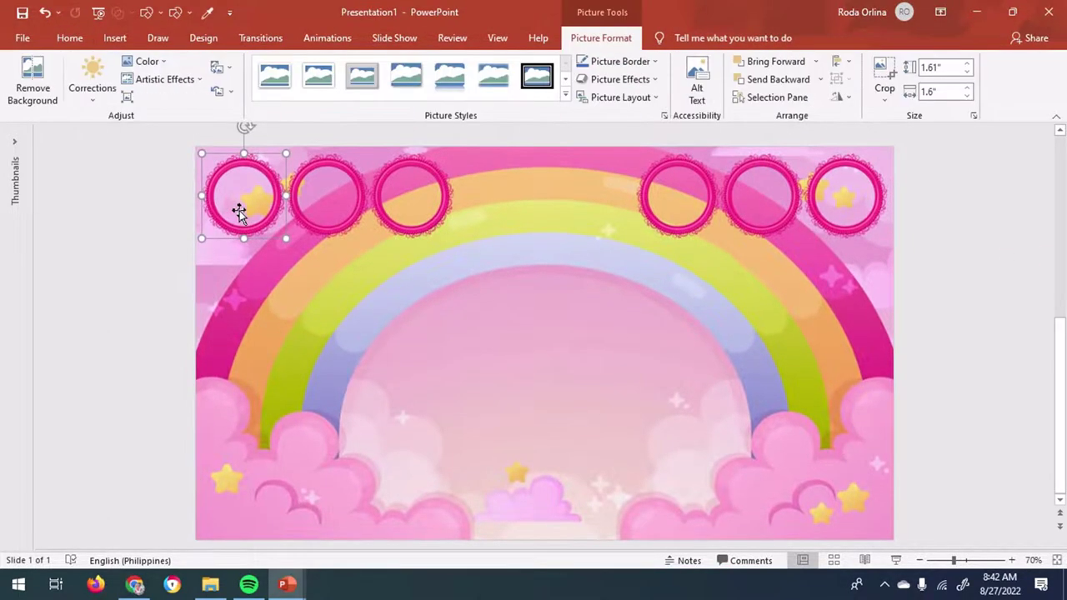
pyautogui.moveTo(242, 217)
pyautogui.mouseDown()
pyautogui.moveTo(232, 282)
pyautogui.moveTo(236, 275)
pyautogui.mouseUp()
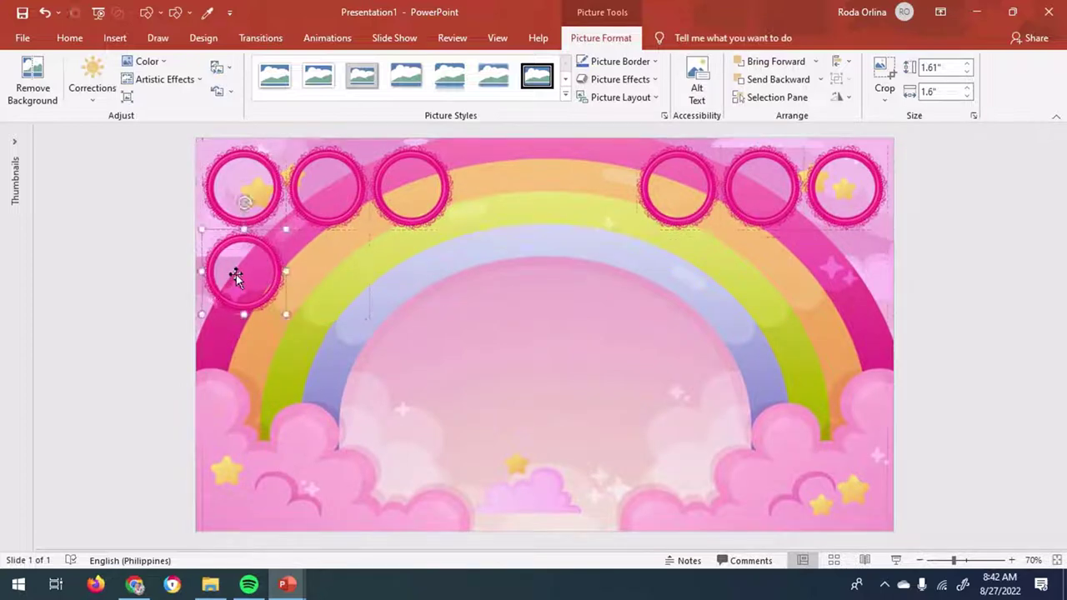
pyautogui.click(948, 67)
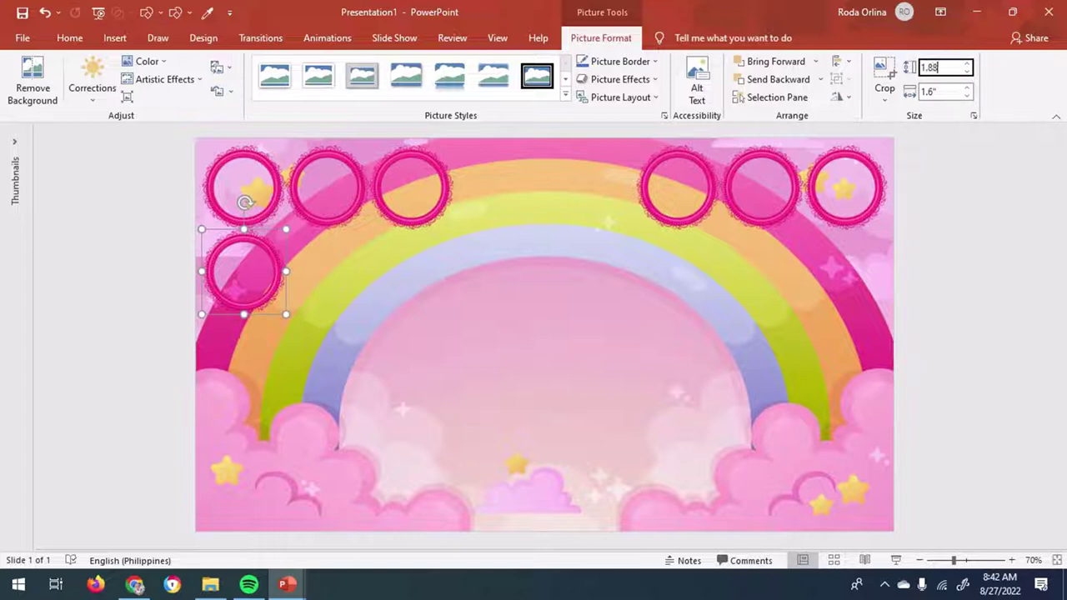
pyautogui.press('Return')
pyautogui.press('Tab')
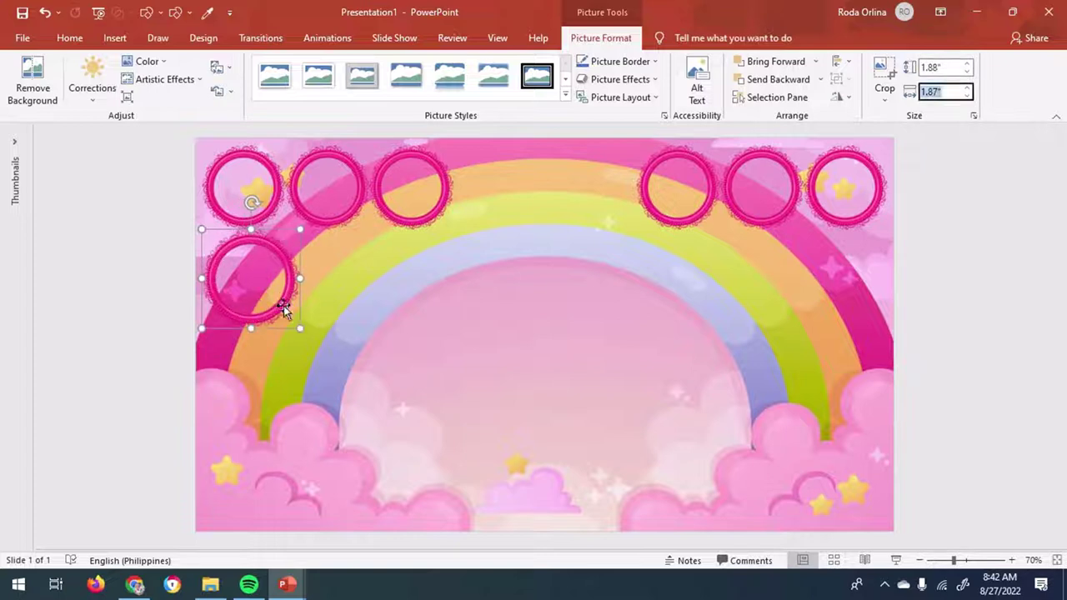
pyautogui.press('Return')
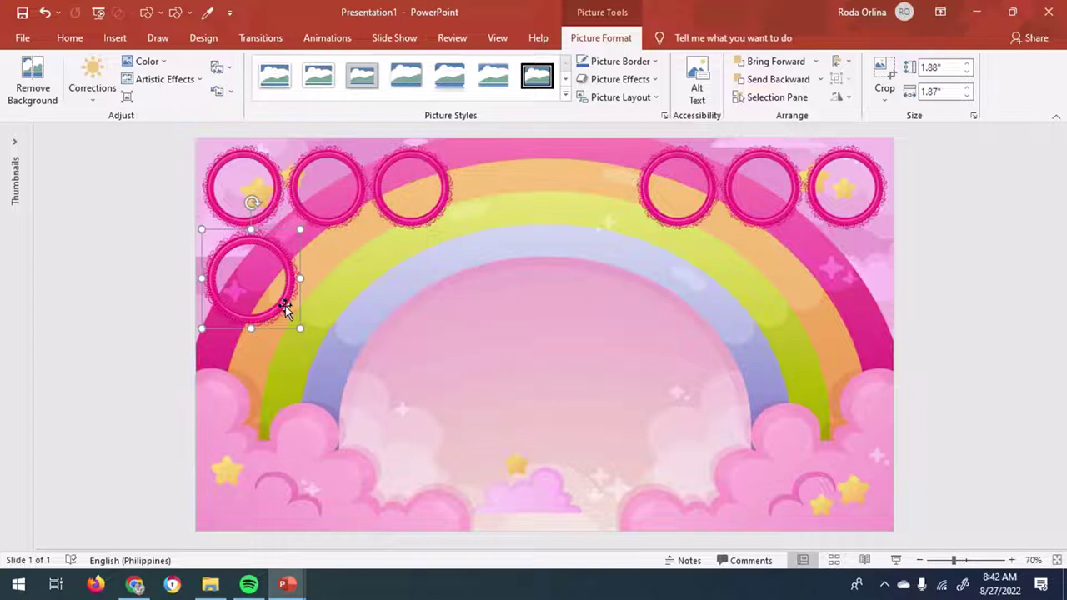
# Duplicate the resized frames into two columns of rows down the left side
pyautogui.hotkey('ctrl', 'd')
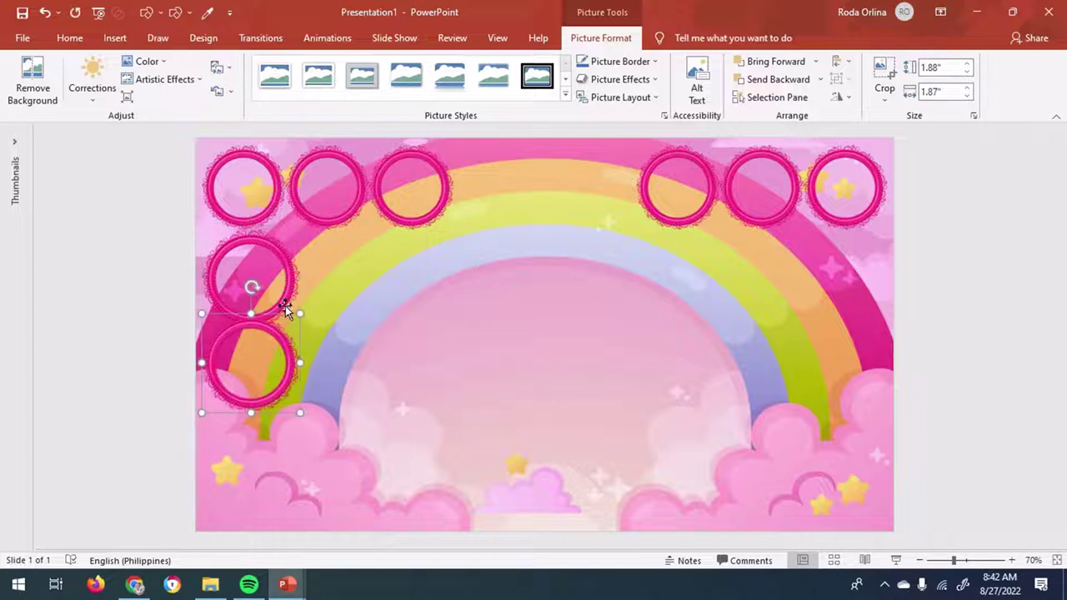
pyautogui.moveTo(274, 338); pyautogui.dragTo(373, 250)
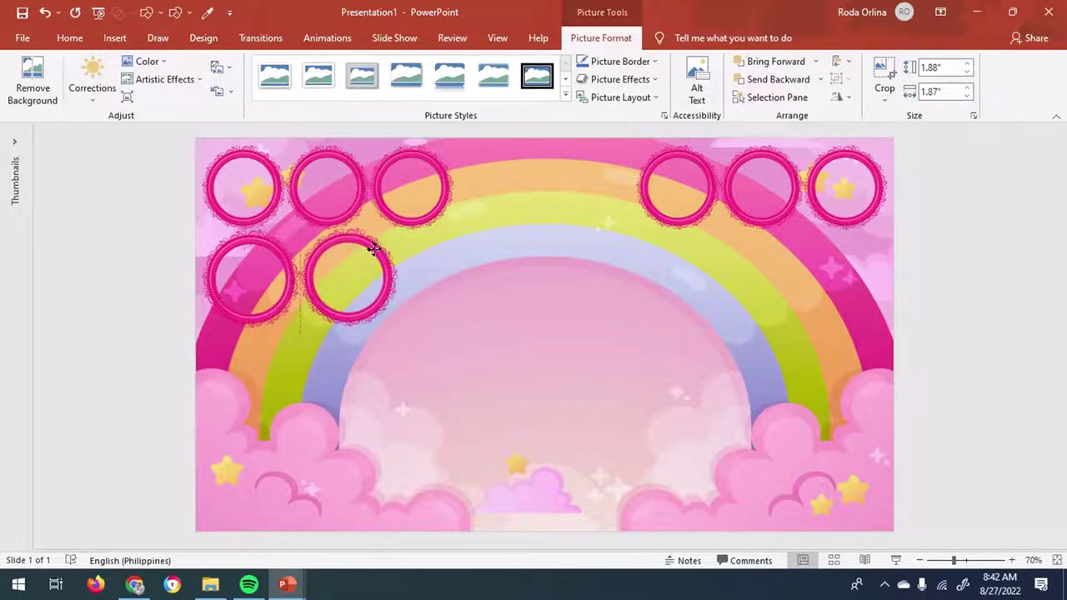
pyautogui.moveTo(374, 250); pyautogui.dragTo(374, 250)
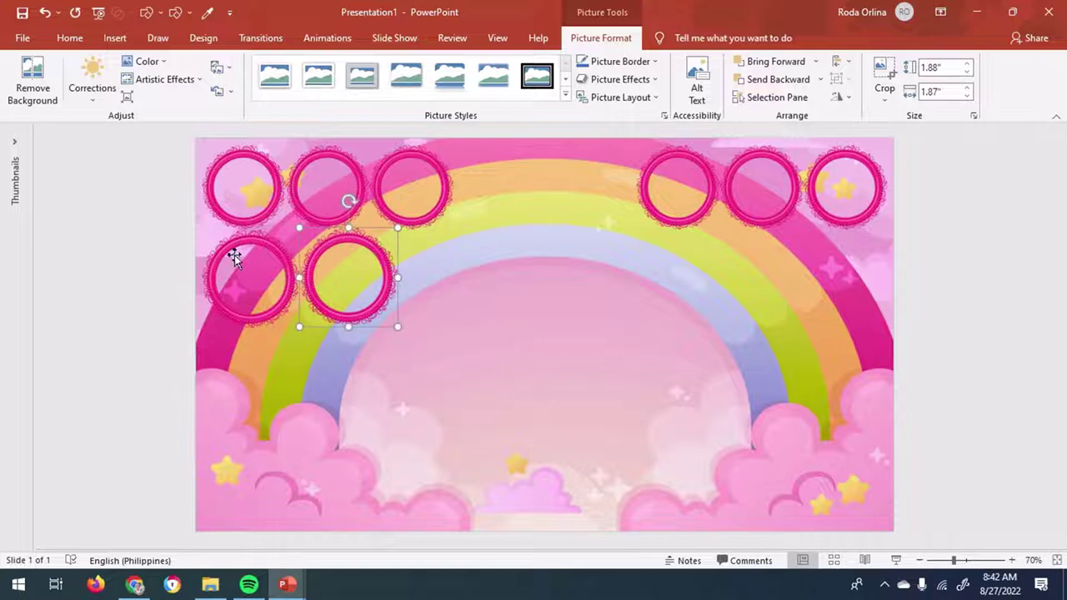
pyautogui.keyDown('shift'); pyautogui.click(235, 292); pyautogui.keyUp('shift')
pyautogui.moveTo(236, 296); pyautogui.dragTo(244, 304)
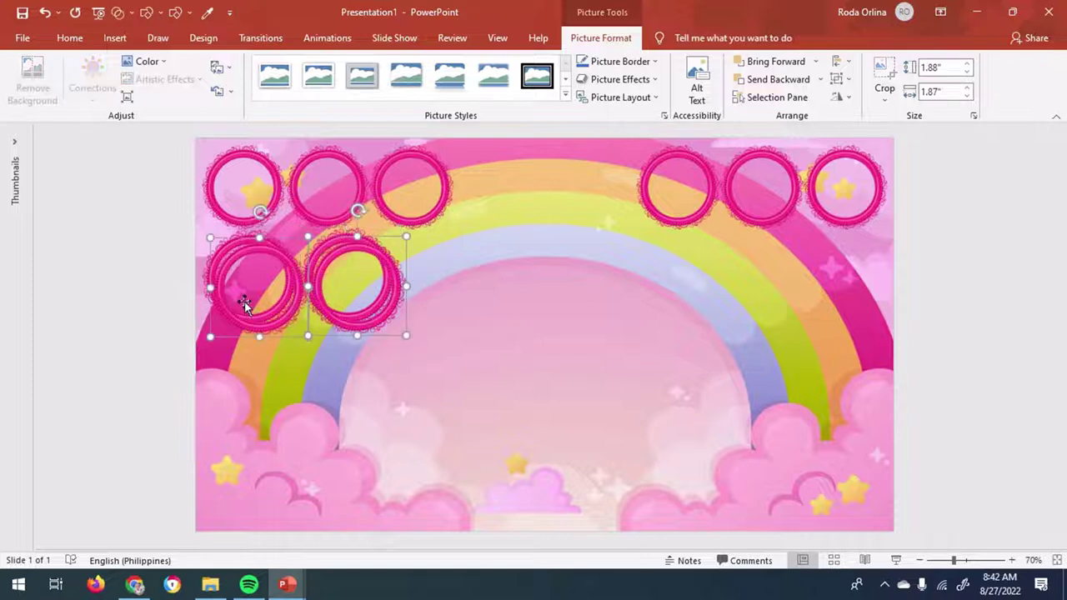
pyautogui.moveTo(306, 291); pyautogui.dragTo(286, 381)
pyautogui.hotkey('ctrl', 'd')
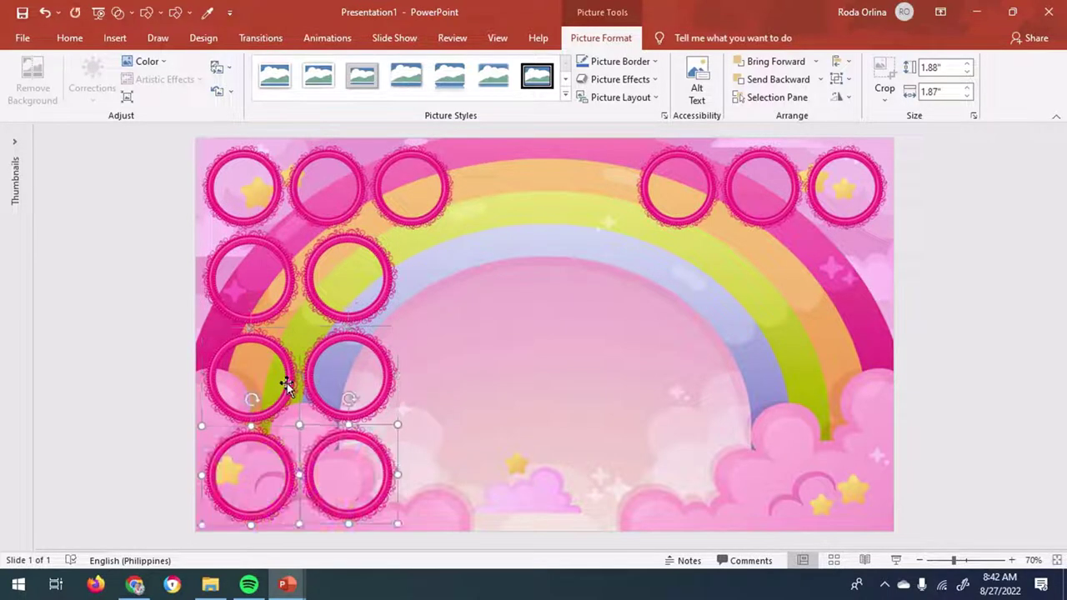
pyautogui.click(80, 367)
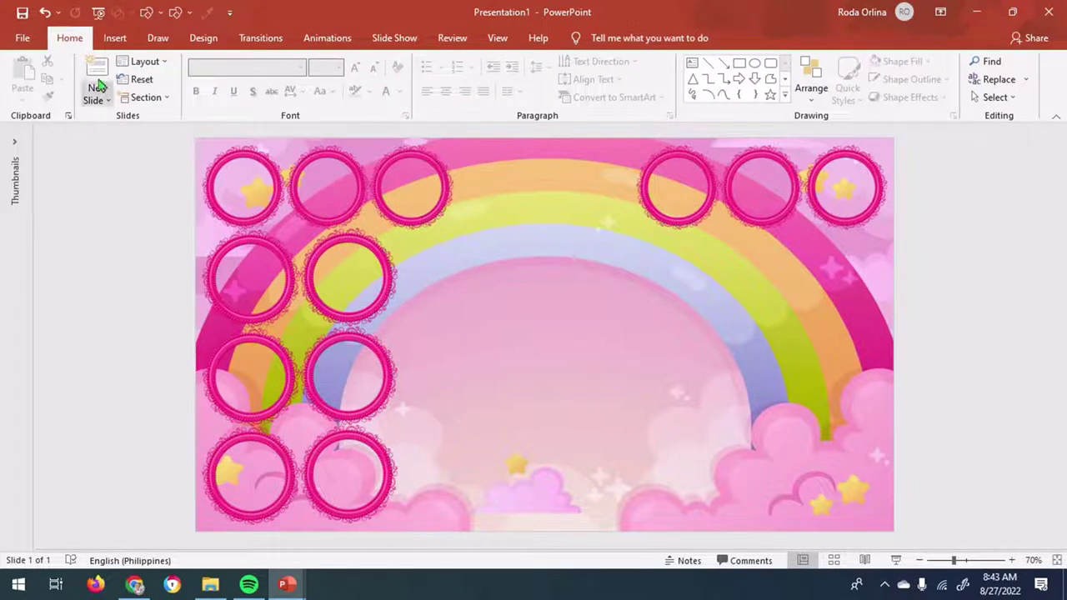
# Insert the unicorn face image from this computer
pyautogui.click(115, 38)
pyautogui.click(114, 88)
pyautogui.click(141, 142)
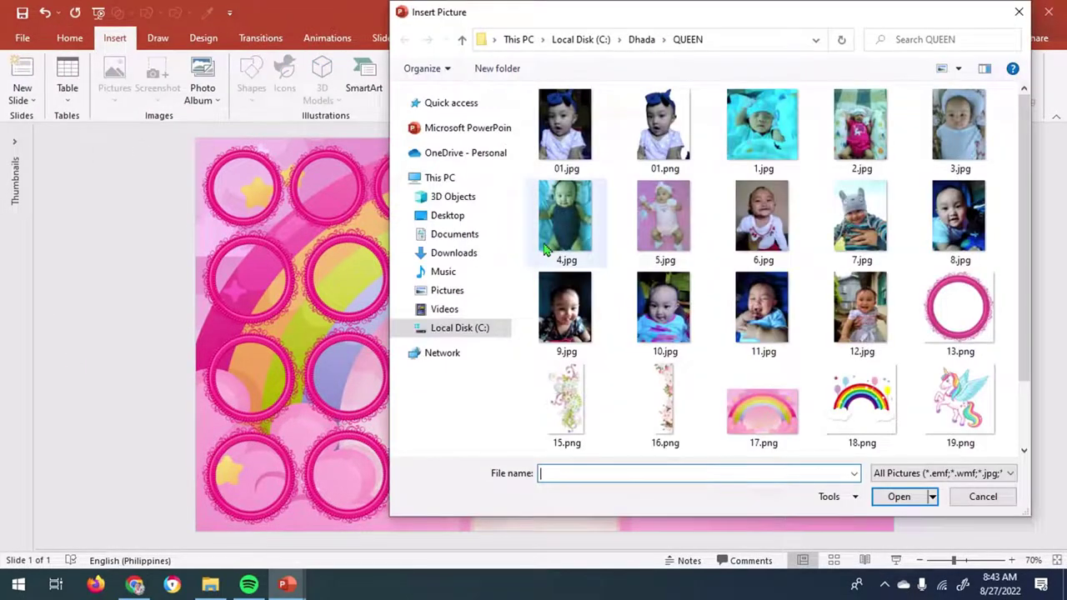
pyautogui.scroll(-2, 833, 334)
pyautogui.doubleClick(959, 410)
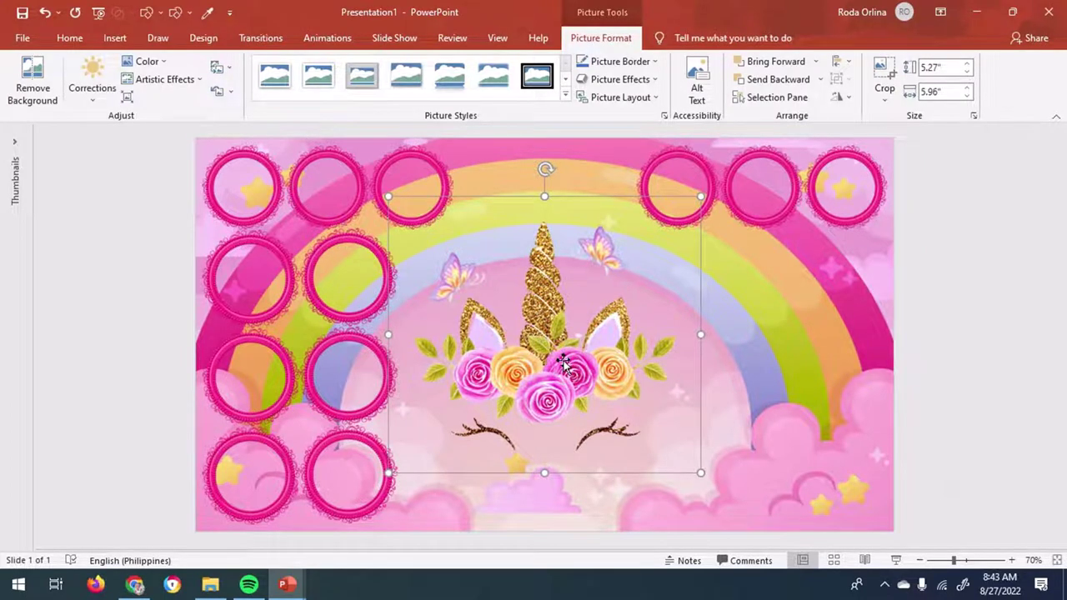
# Resize the unicorn to 4.01 in high and move it to the rainbow's top centre
pyautogui.click(945, 67)
pyautogui.press('Tab')
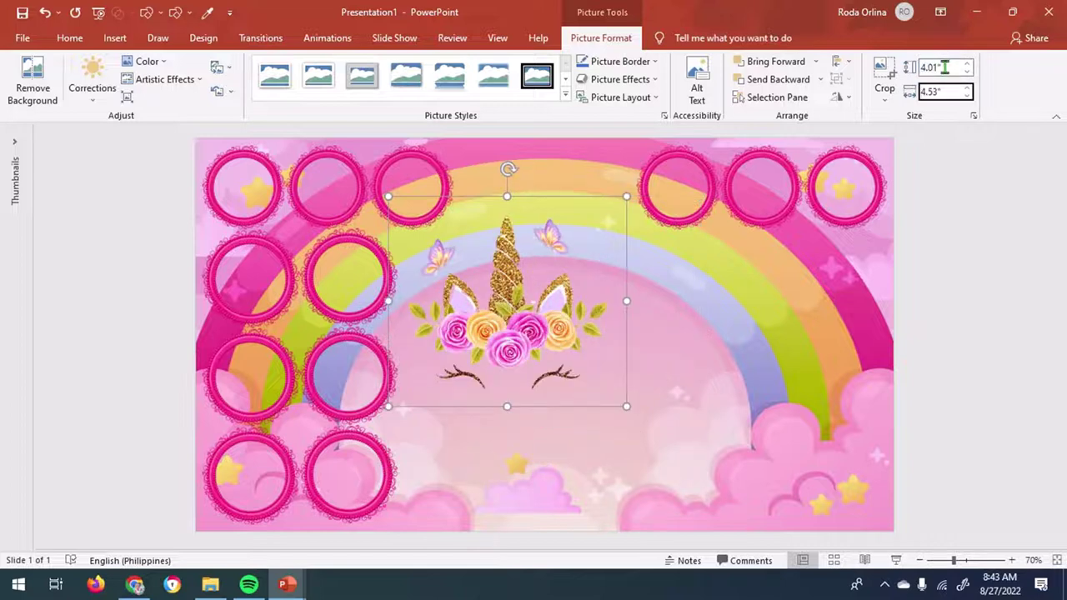
pyautogui.moveTo(514, 320)
pyautogui.mouseDown()
pyautogui.moveTo(553, 273)
pyautogui.moveTo(548, 250)
pyautogui.mouseUp()
# Apply a different colour tone to the unicorn picture
pyautogui.click(158, 63)
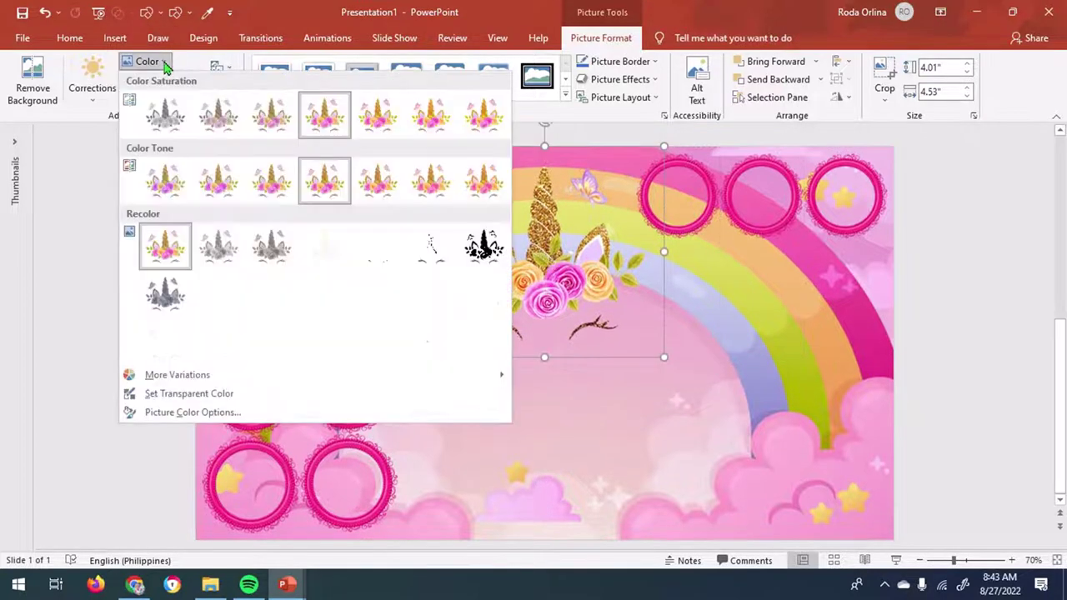
pyautogui.click(377, 182)
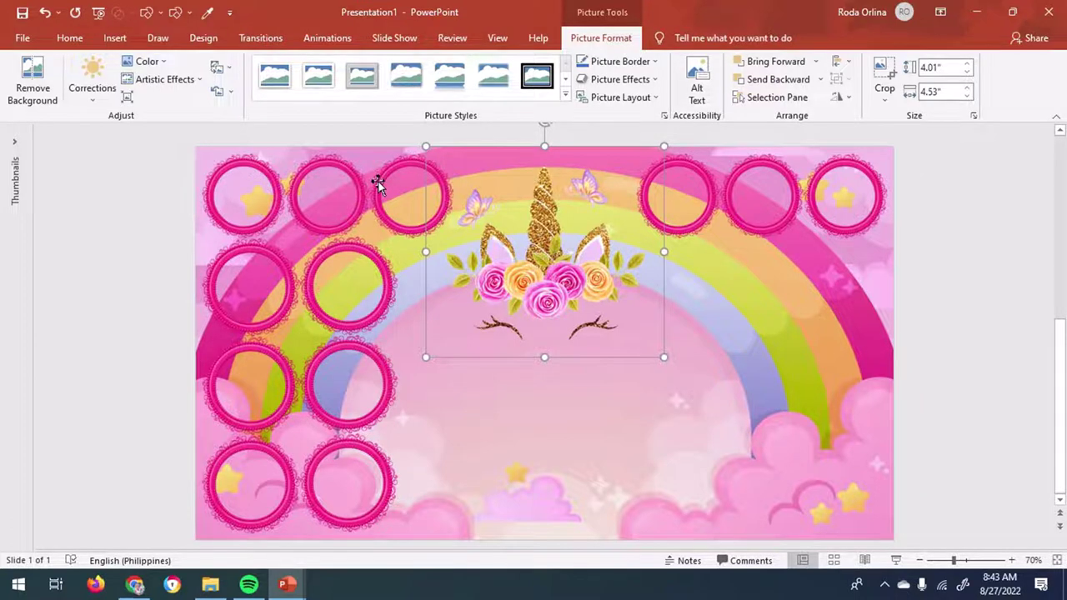
pyautogui.click(115, 37)
pyautogui.click(114, 88)
pyautogui.click(138, 137)
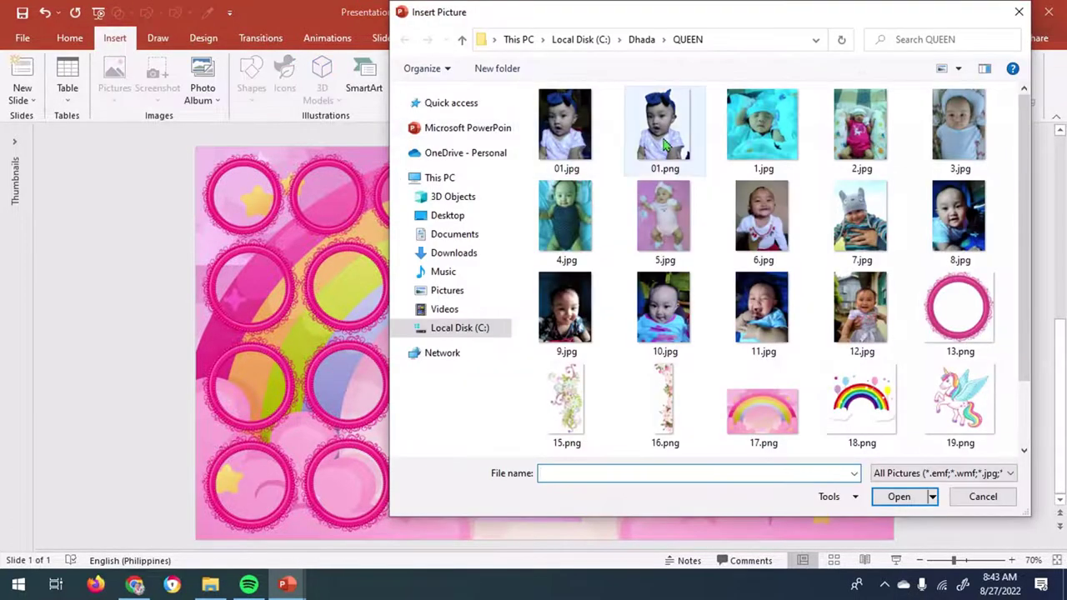
# Insert the baby photo 01.png and crop its bottom and right sides
pyautogui.doubleClick(664, 144)
pyautogui.click(885, 75)
pyautogui.moveTo(539, 496); pyautogui.dragTo(539, 478)
pyautogui.moveTo(663, 326); pyautogui.dragTo(651, 327)
pyautogui.press('Escape')
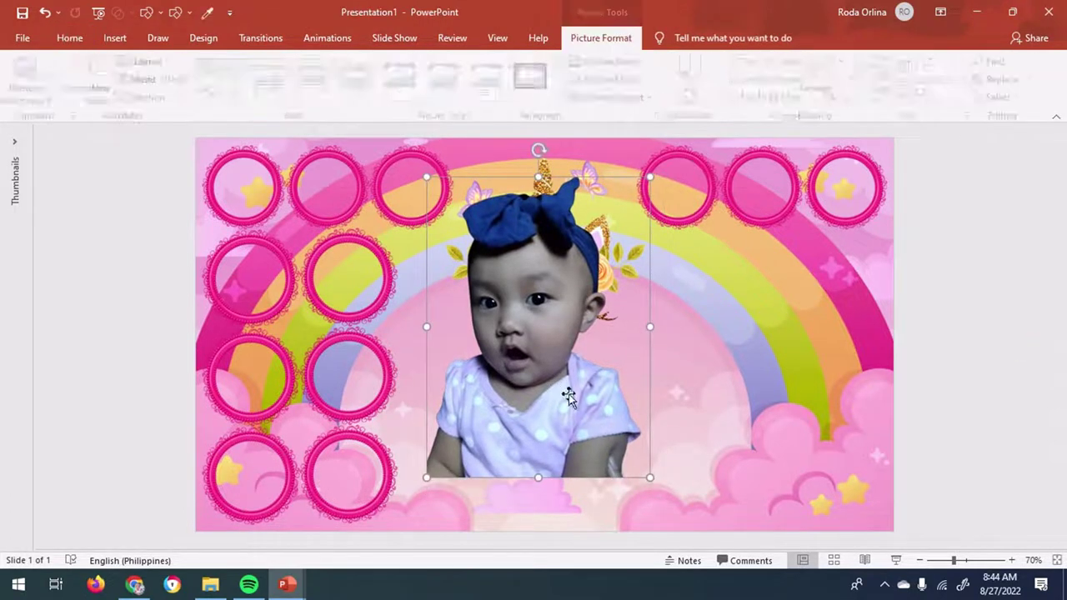
# Move the 5.73 × 4.16 in baby photo to the slide's lower-right edge
pyautogui.moveTo(568, 397); pyautogui.dragTo(811, 453)
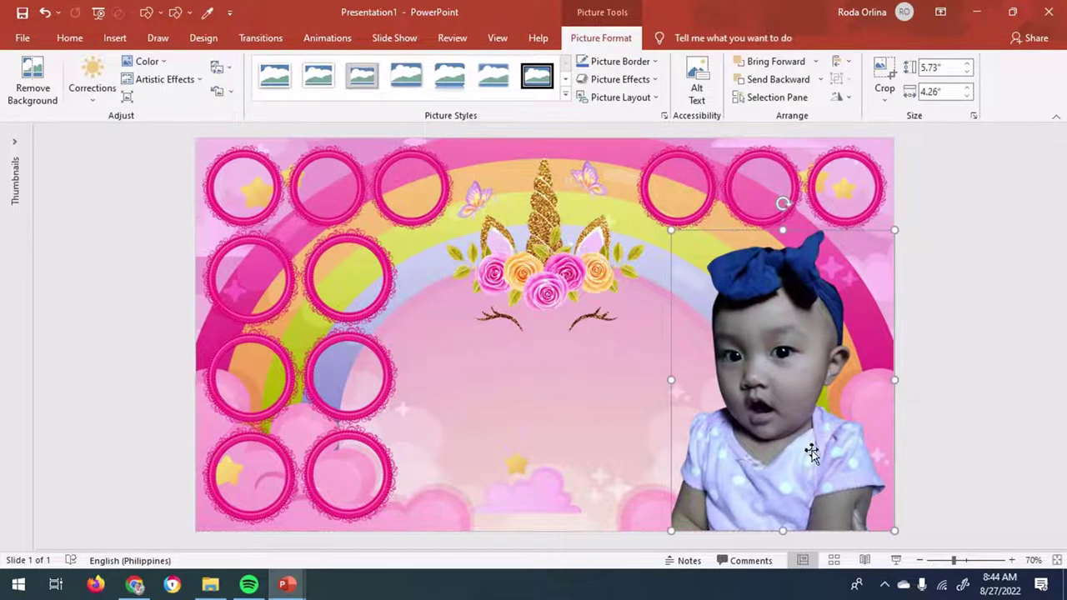
pyautogui.press('Right')
pyautogui.click(884, 77)
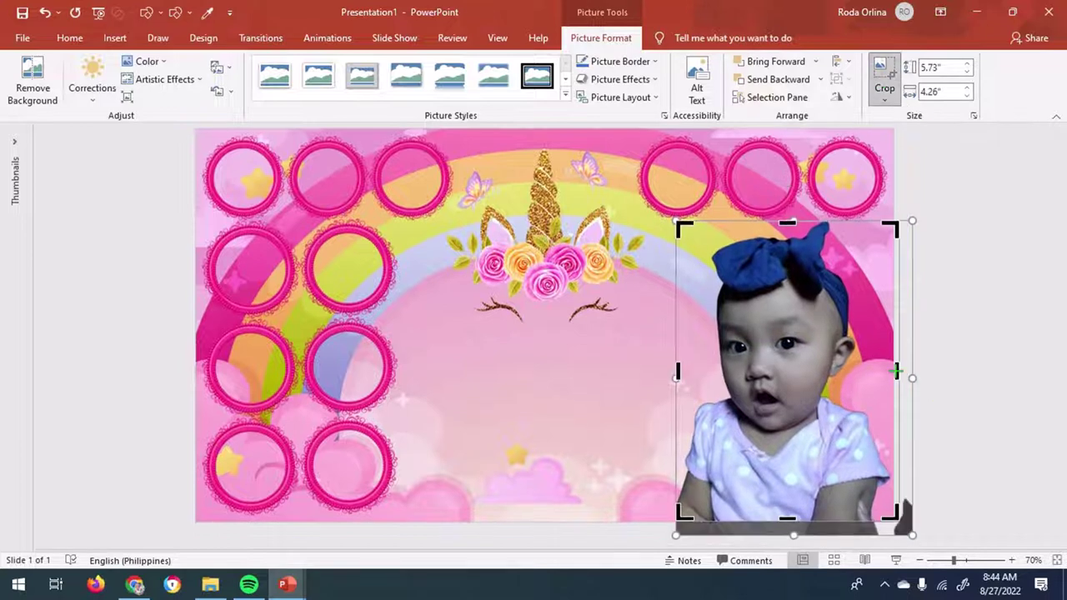
pyautogui.click(998, 374)
pyautogui.click(784, 373)
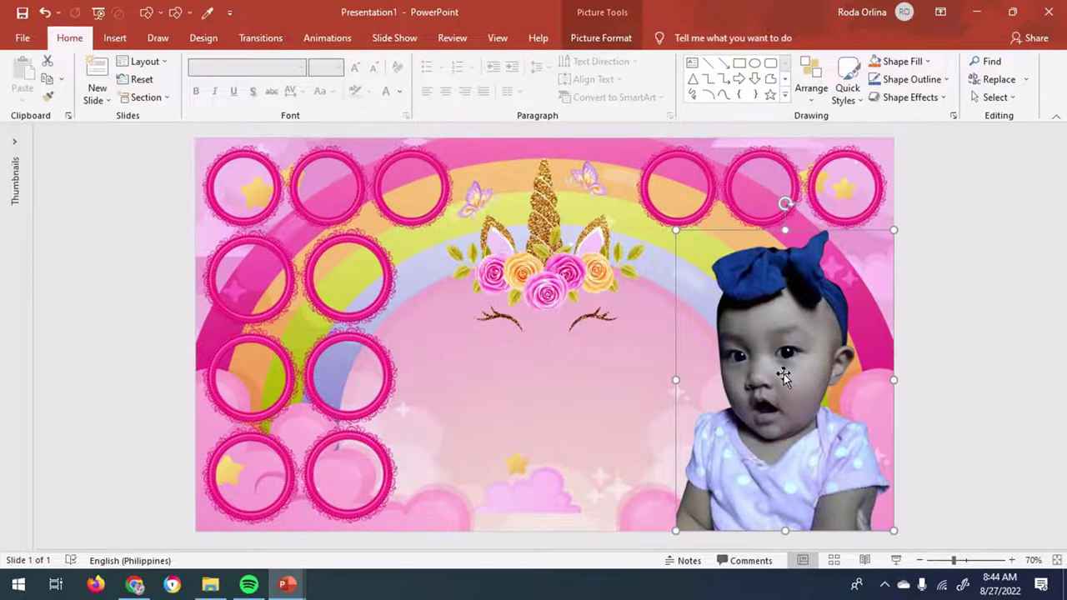
# Try a colour setting on the baby photo
pyautogui.click(601, 38)
pyautogui.click(147, 63)
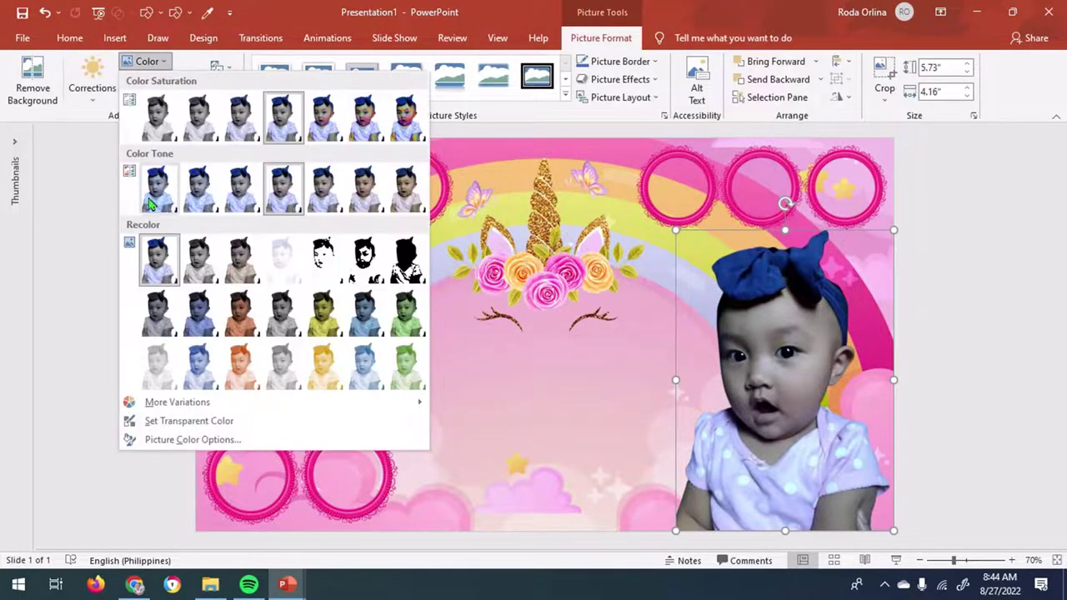
pyautogui.click(149, 204)
pyautogui.click(147, 61)
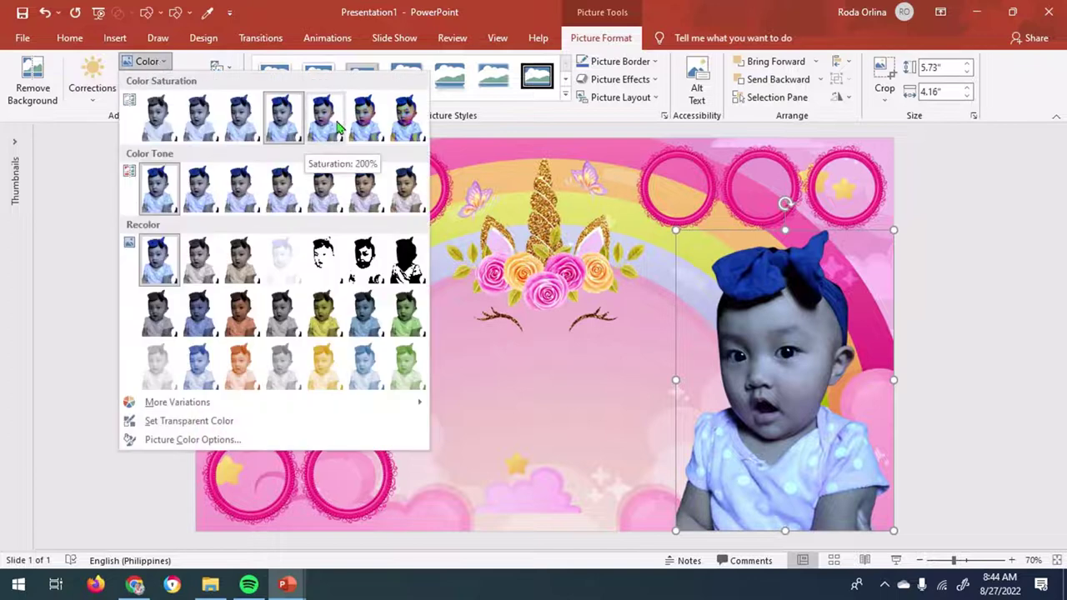
pyautogui.click(963, 359)
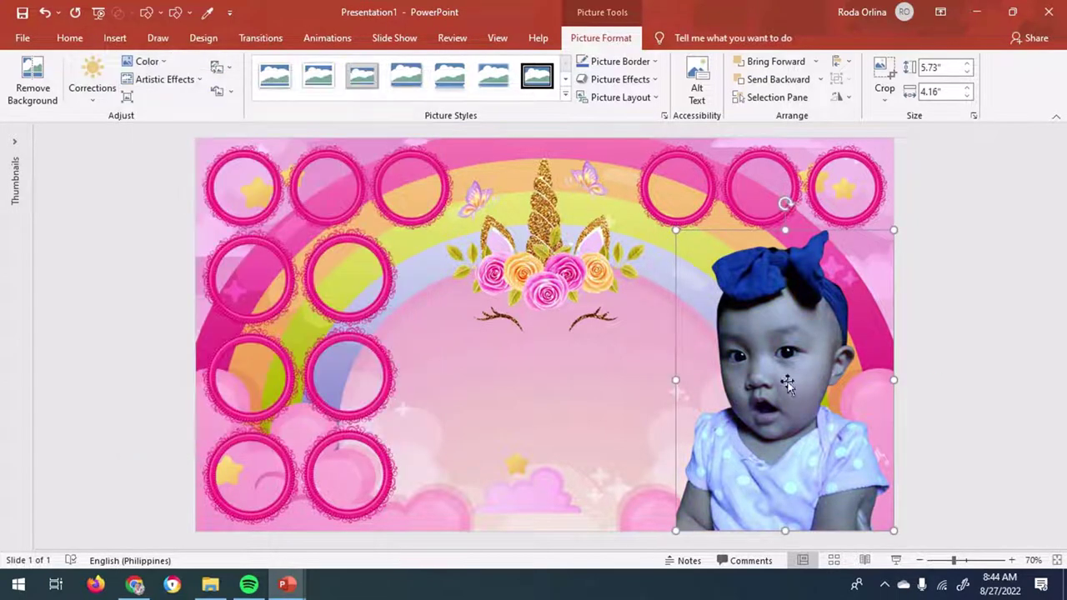
# Insert the flower garland 16.png and flip it vertically
pyautogui.click(115, 37)
pyautogui.click(114, 79)
pyautogui.click(125, 146)
pyautogui.doubleClick(662, 413)
pyautogui.click(838, 97)
pyautogui.click(875, 154)
# Resize the garland to 4.53 × 1.18 in in the bottom-right corner
pyautogui.moveTo(386, 299)
pyautogui.mouseDown()
pyautogui.moveTo(539, 446)
pyautogui.moveTo(642, 471)
pyautogui.mouseUp()
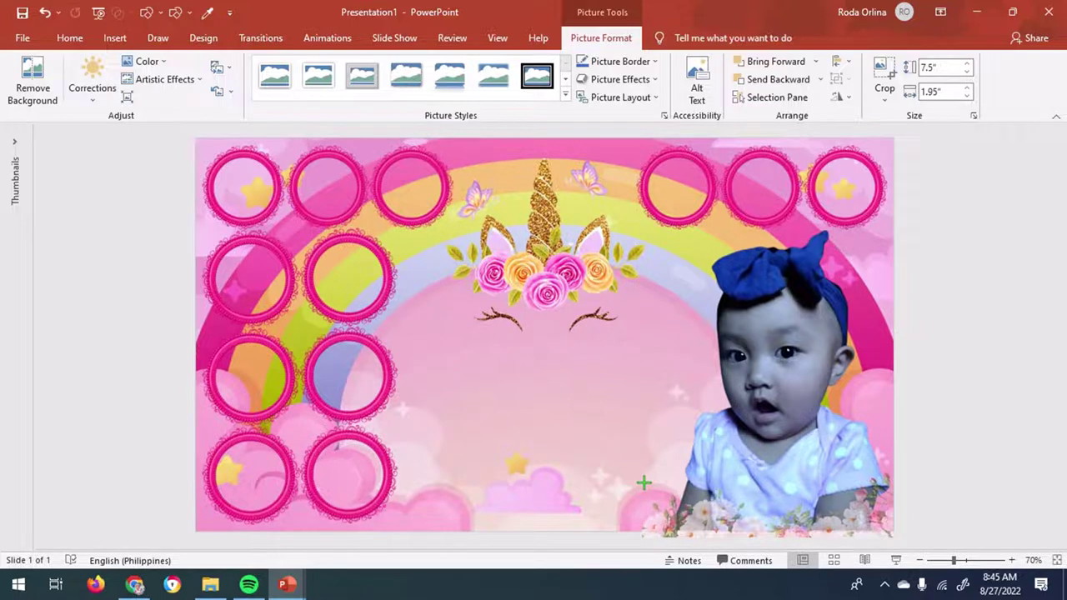
pyautogui.moveTo(800, 500); pyautogui.dragTo(815, 519)
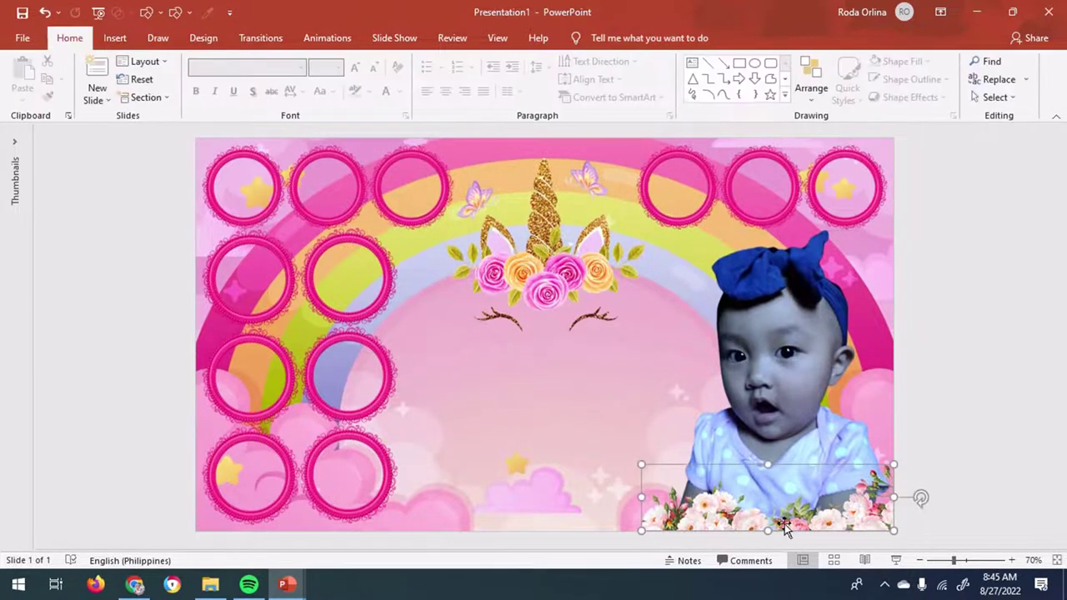
pyautogui.moveTo(641, 465)
pyautogui.mouseDown()
pyautogui.moveTo(654, 471)
pyautogui.moveTo(218, 485)
pyautogui.mouseUp()
# Mirror a garland copy into the bottom-left corner and send it behind the circle frames
pyautogui.click(837, 97)
pyautogui.click(944, 178)
pyautogui.moveTo(346, 511); pyautogui.dragTo(326, 520)
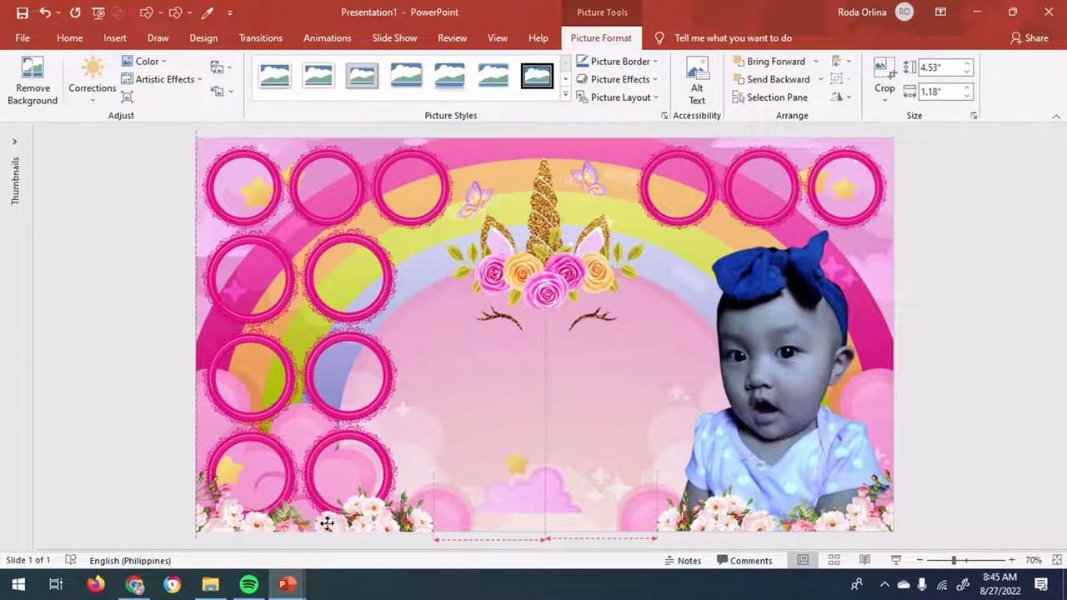
pyautogui.click(782, 86)
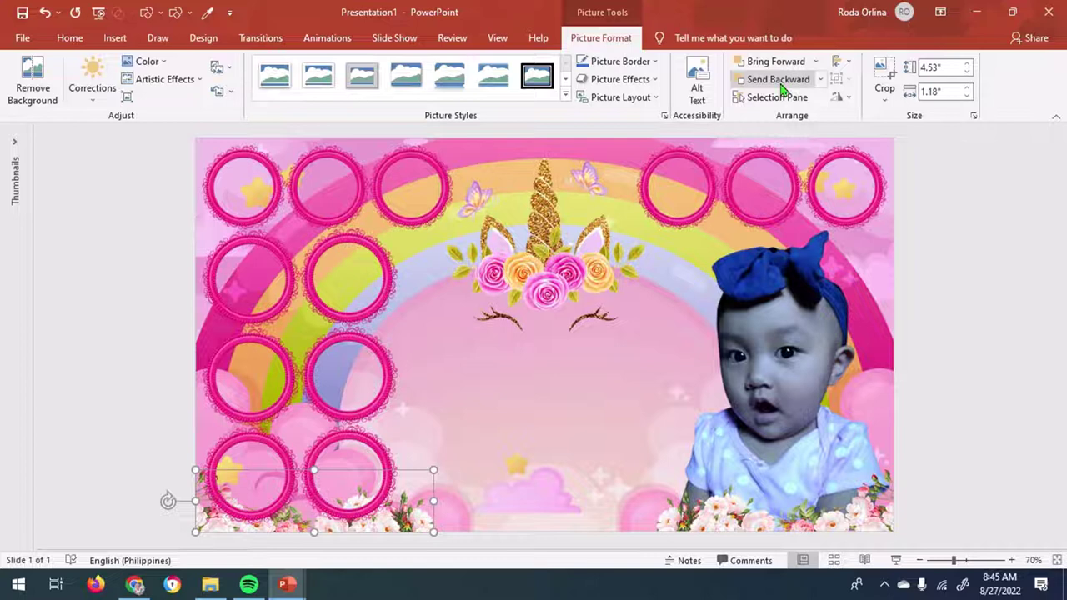
pyautogui.click(116, 38)
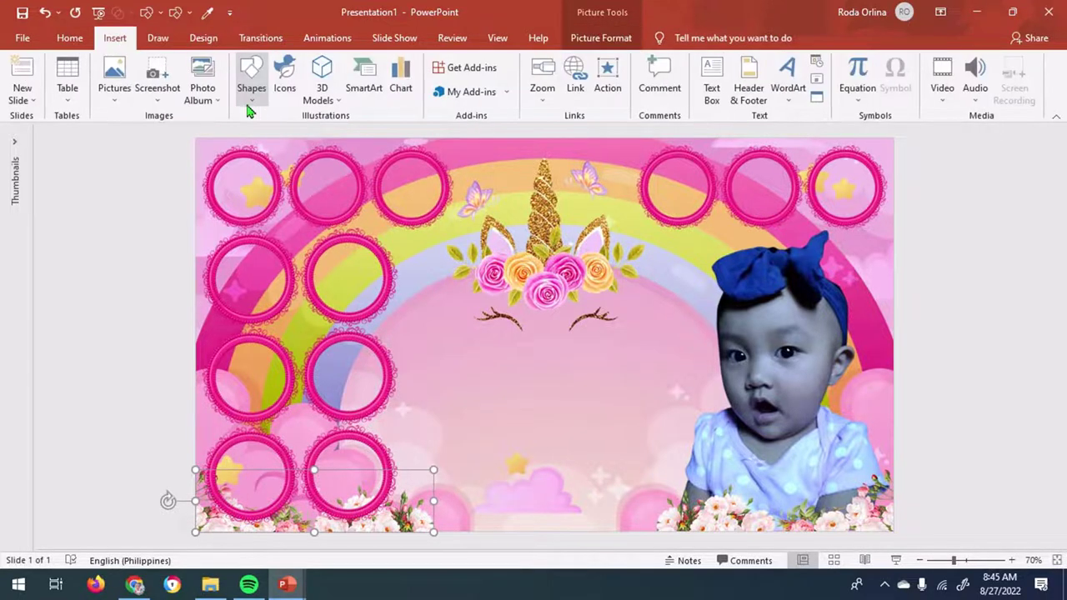
# Draw a blue oval circle over the top-left pink frame
pyautogui.click(251, 92)
pyautogui.click(260, 248)
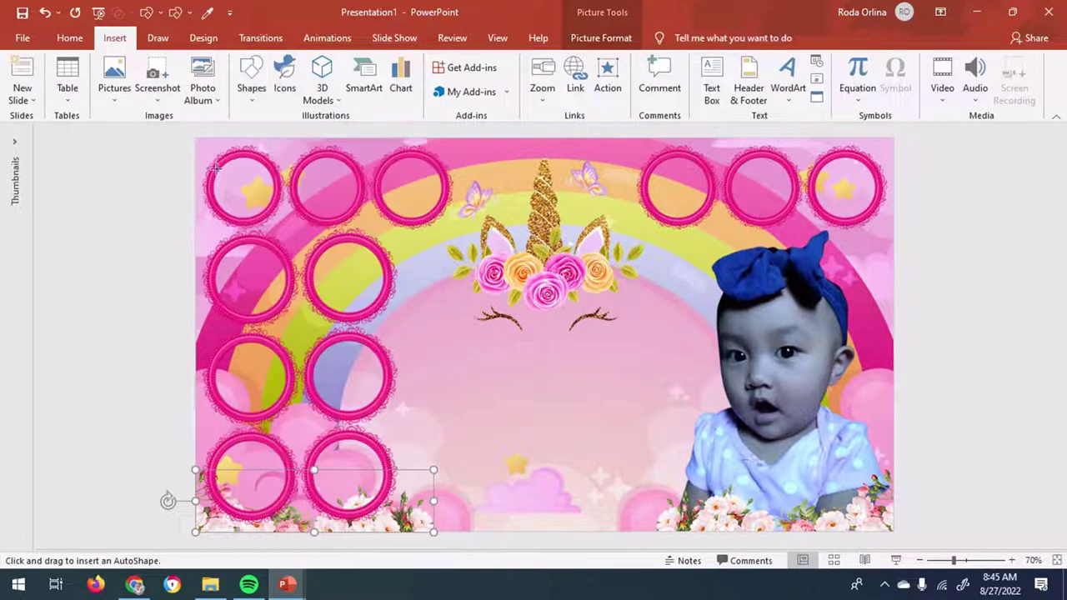
pyautogui.moveTo(219, 163); pyautogui.dragTo(283, 233)
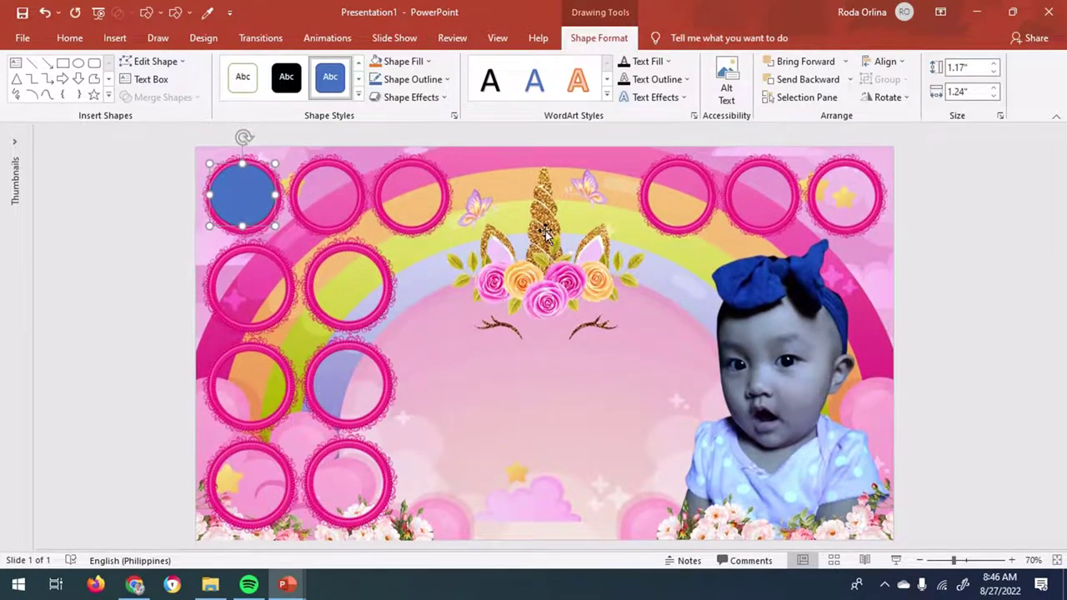
# Duplicate the blue circle into the remaining top-row frames
pyautogui.hotkey('ctrl', 'd')
pyautogui.hotkey('ctrl', 'd')
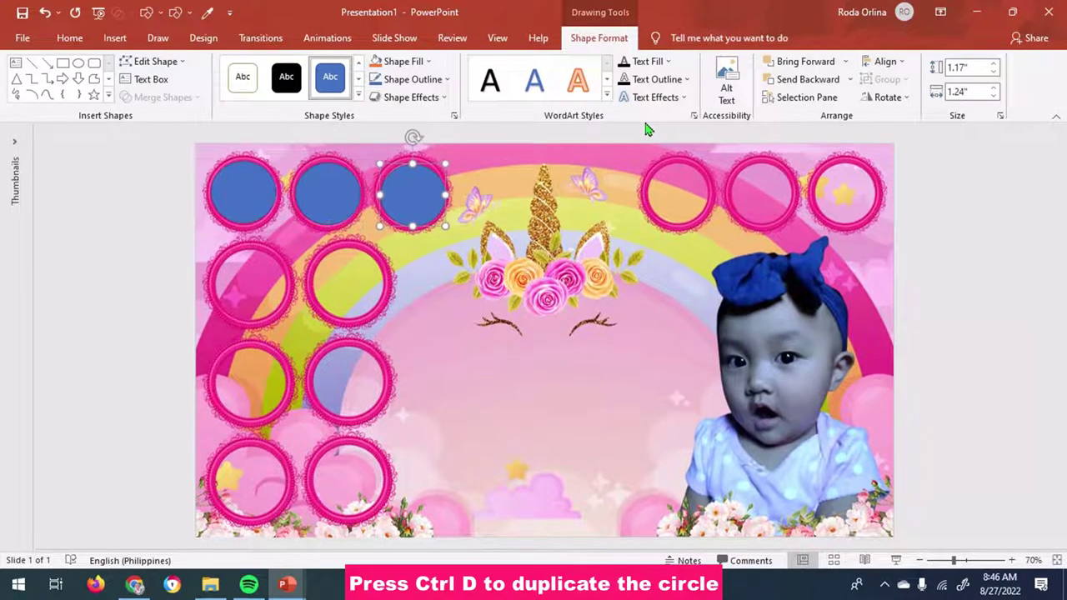
pyautogui.hotkey('ctrl', 'd')
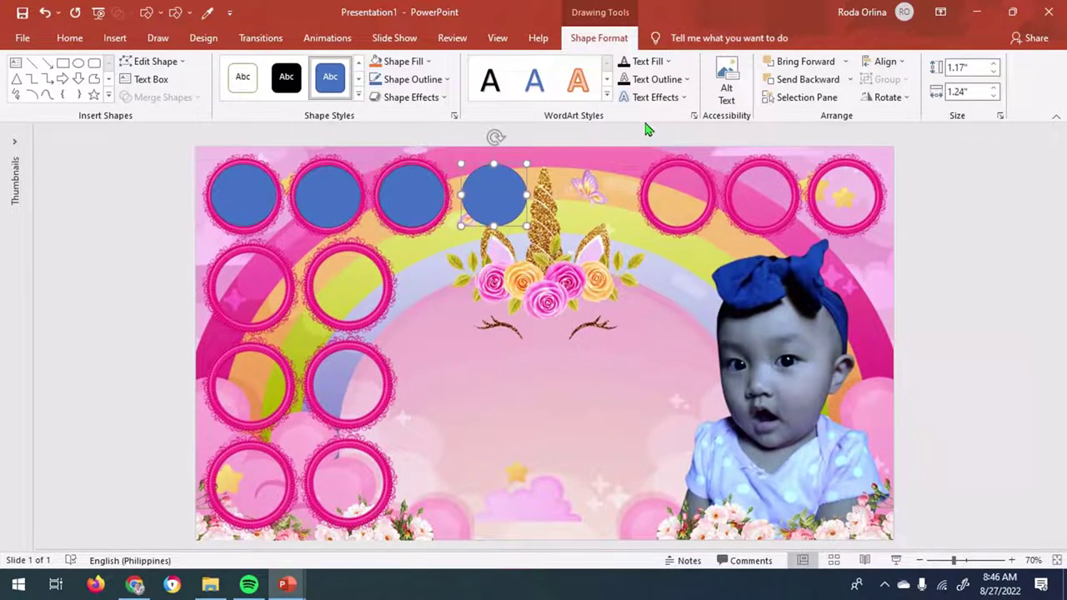
pyautogui.moveTo(497, 192); pyautogui.dragTo(680, 192)
pyautogui.hotkey('ctrl', 'd')
pyautogui.moveTo(951, 192); pyautogui.dragTo(762, 187)
# Copy blue circles into the left-side frames in the second, third and bottom rows
pyautogui.hotkey('ctrl', 'd')
pyautogui.moveTo(687, 200); pyautogui.dragTo(848, 193)
pyautogui.click(410, 191)
pyautogui.hotkey('ctrl', 'd')
pyautogui.moveTo(422, 200)
pyautogui.mouseDown()
pyautogui.moveTo(277, 305)
pyautogui.moveTo(290, 319)
pyautogui.mouseUp()
pyautogui.hotkey('ctrl', 'd')
pyautogui.moveTo(89, 349); pyautogui.dragTo(356, 258)
pyautogui.hotkey('ctrl', 'd')
pyautogui.moveTo(466, 269); pyautogui.dragTo(276, 372)
pyautogui.hotkey('ctrl', 'd')
pyautogui.moveTo(152, 460); pyautogui.dragTo(336, 379)
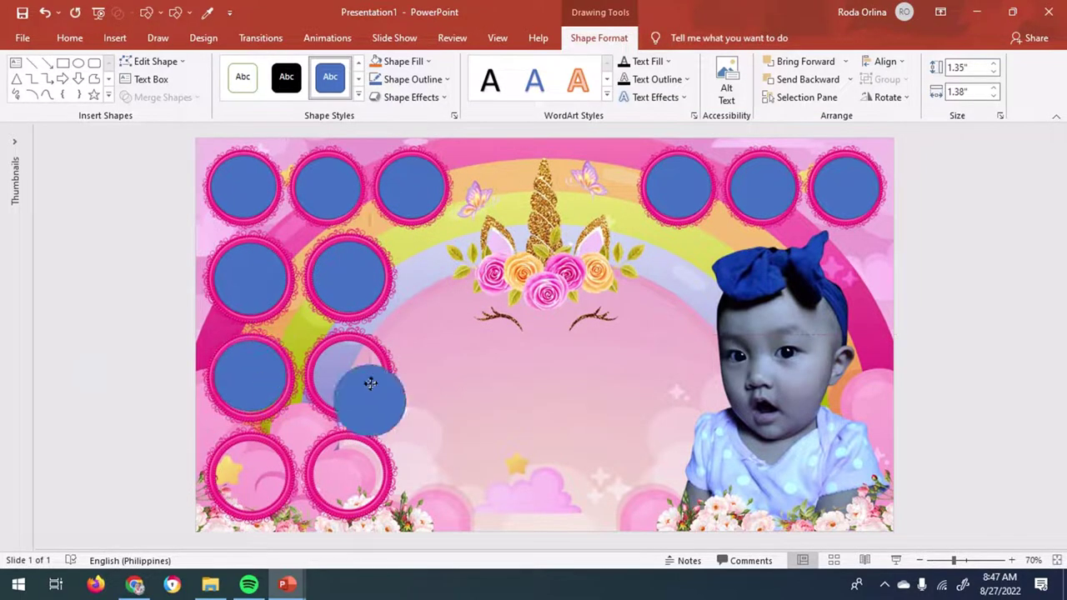
pyautogui.hotkey('ctrl', 'd')
pyautogui.moveTo(426, 368); pyautogui.dragTo(232, 465)
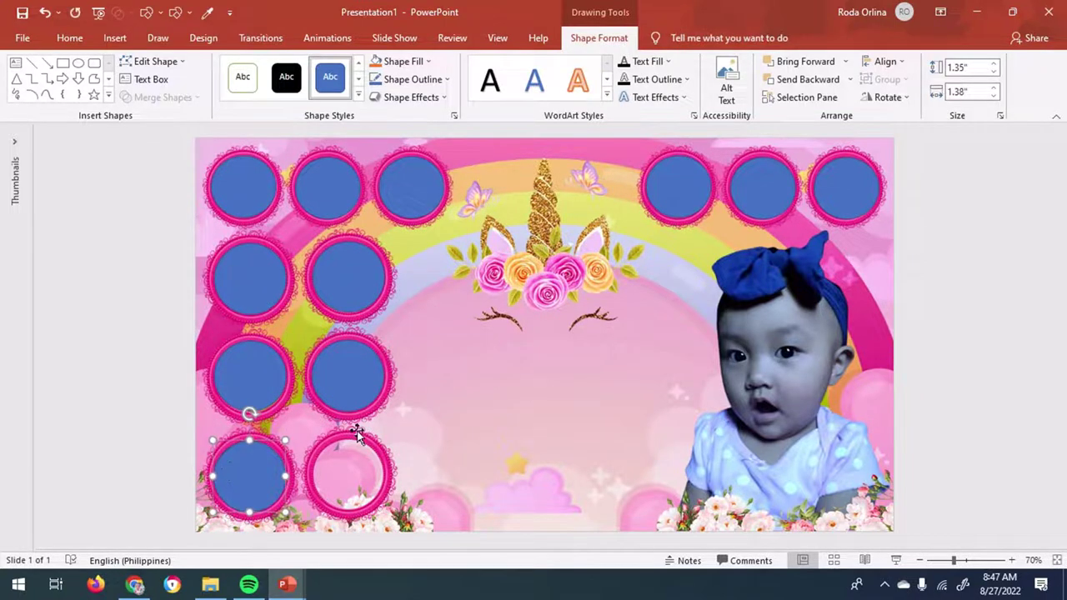
pyautogui.hotkey('ctrl', 'd')
pyautogui.moveTo(153, 500); pyautogui.dragTo(336, 415)
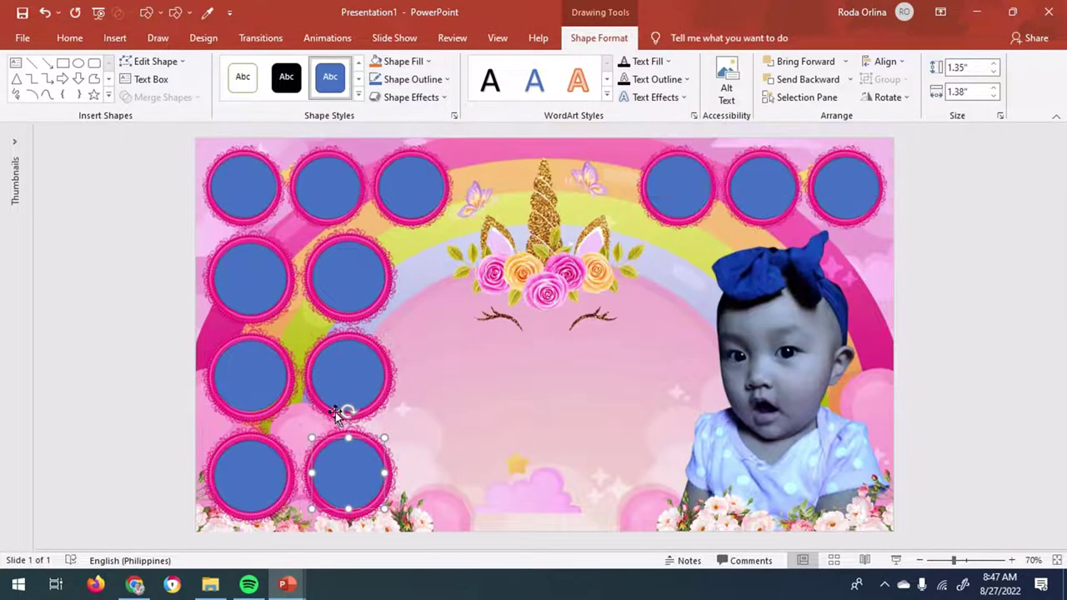
# Fill the top-left circle with a baby photo from a file
pyautogui.click(849, 197)
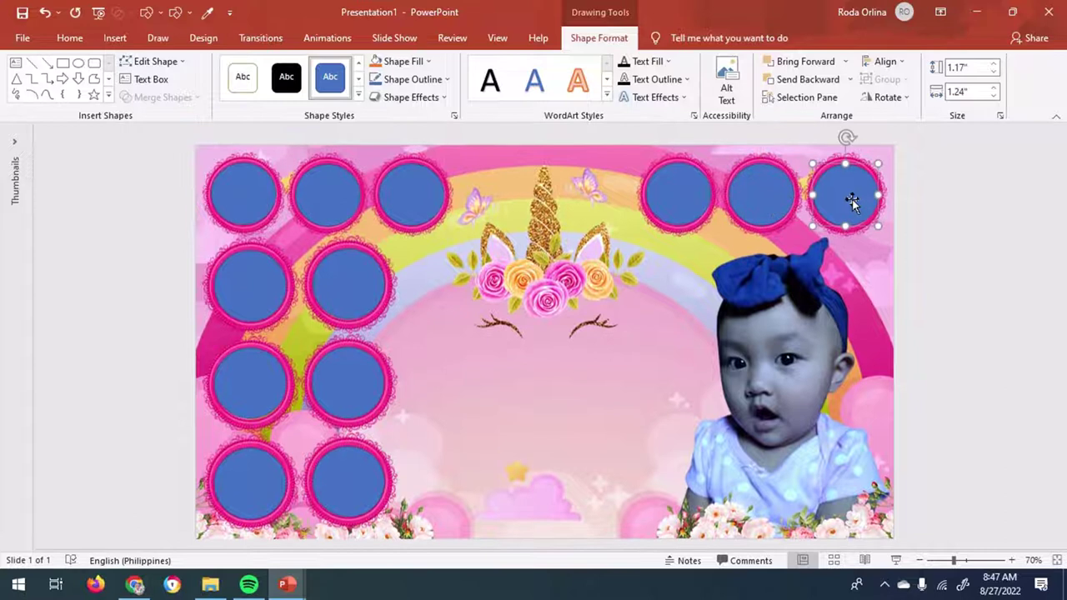
pyautogui.click(667, 209)
pyautogui.click(256, 208)
pyautogui.click(403, 60)
pyautogui.click(409, 255)
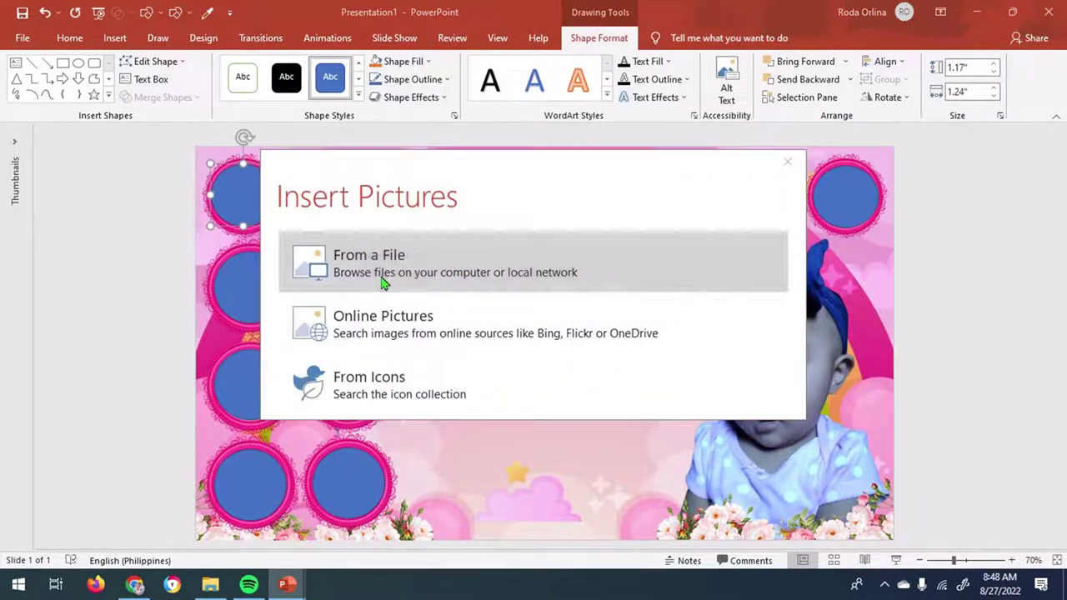
pyautogui.click(354, 266)
pyautogui.click(681, 37)
pyautogui.click(147, 61)
pyautogui.click(620, 61)
pyautogui.click(619, 60)
# Fill the second top-row circle with a baby photo from the photos folder
pyautogui.click(336, 195)
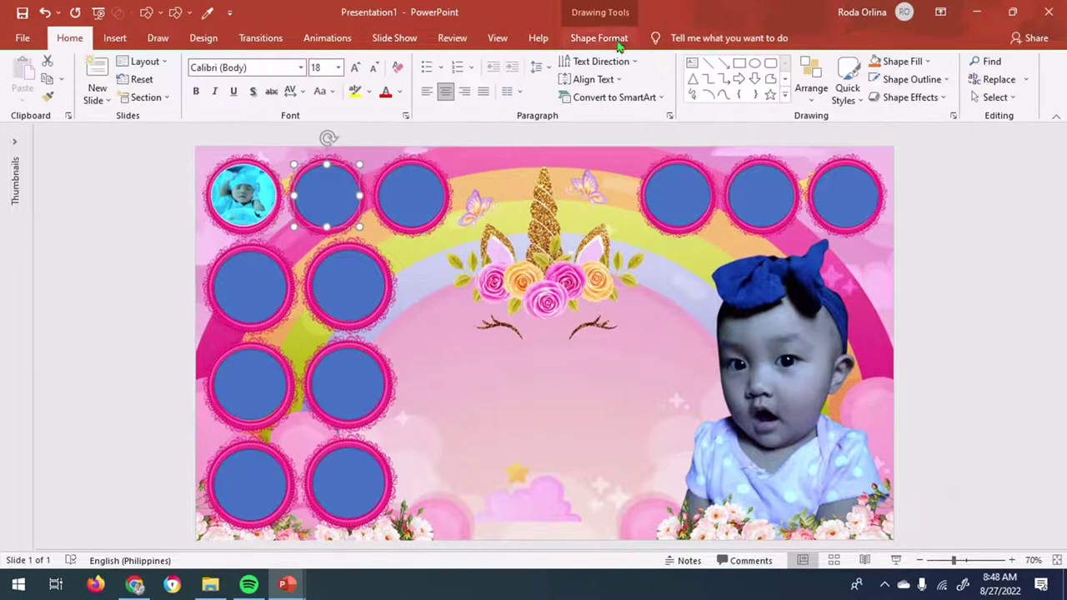
pyautogui.click(599, 37)
pyautogui.click(419, 267)
pyautogui.click(460, 327)
pyautogui.doubleClick(562, 125)
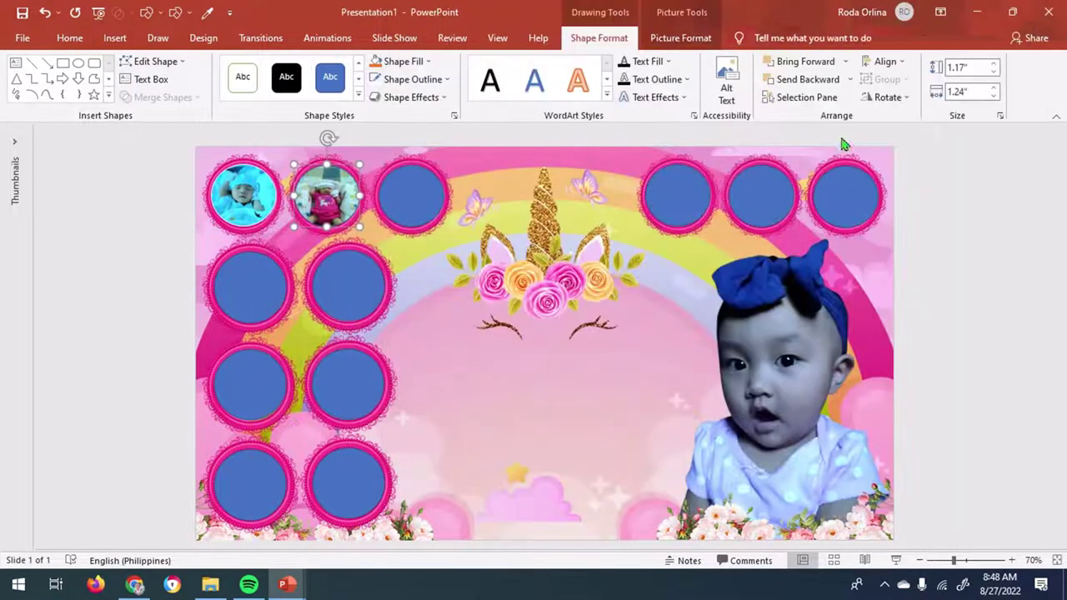
pyautogui.click(682, 37)
pyautogui.press('Escape')
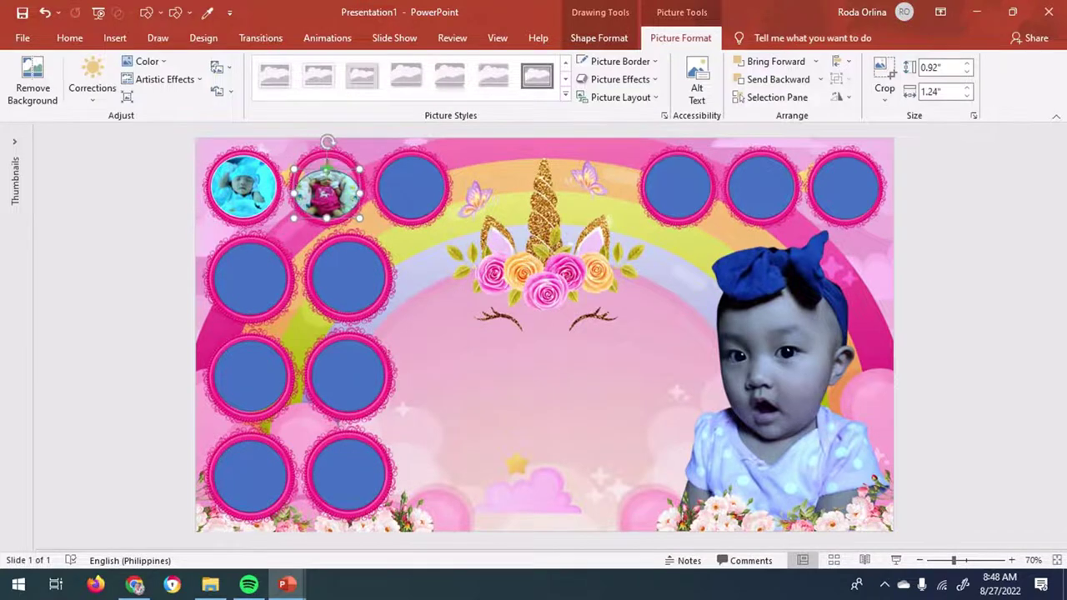
# Fill the third top-row circle with the 3.jpg baby photo
pyautogui.click(418, 185)
pyautogui.click(599, 38)
pyautogui.click(394, 62)
pyautogui.click(410, 202)
pyautogui.click(374, 273)
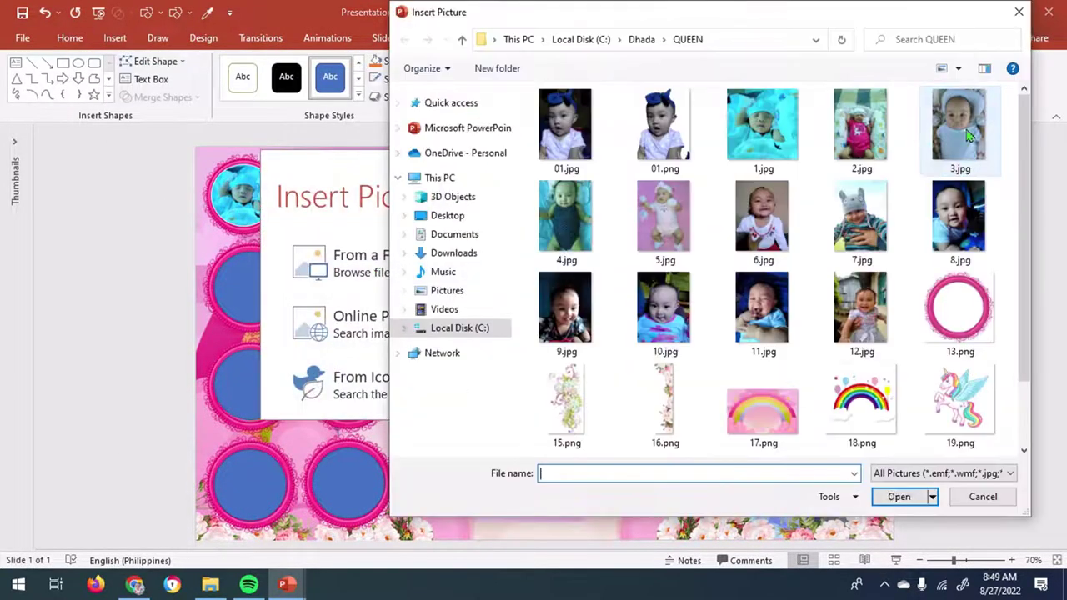
pyautogui.doubleClick(970, 136)
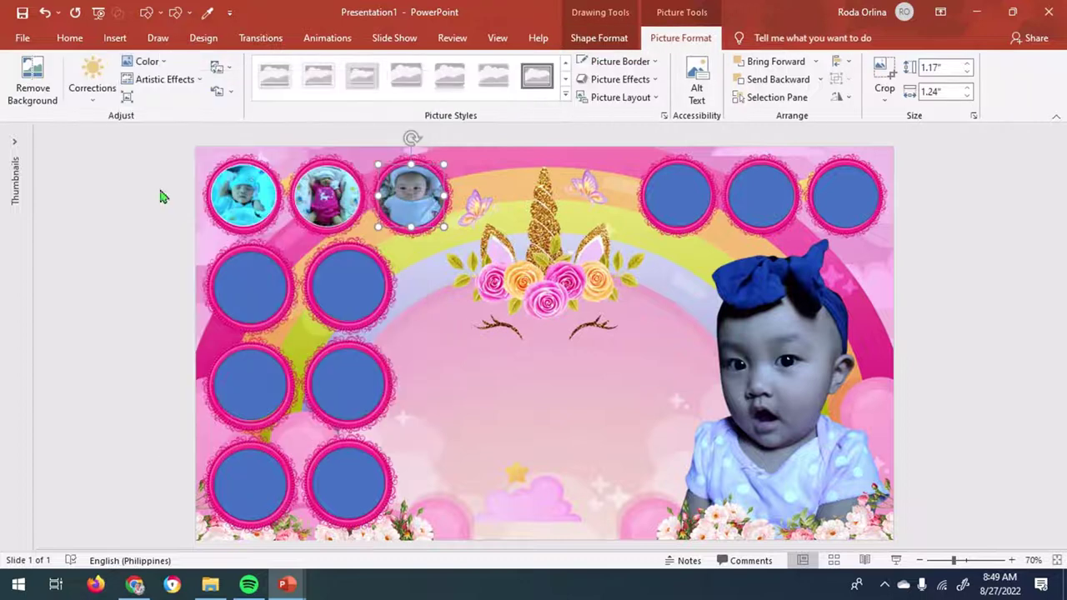
# Fill the first right-hand top circle with the 4.jpg baby photo
pyautogui.click(677, 194)
pyautogui.click(598, 38)
pyautogui.click(394, 62)
pyautogui.click(436, 239)
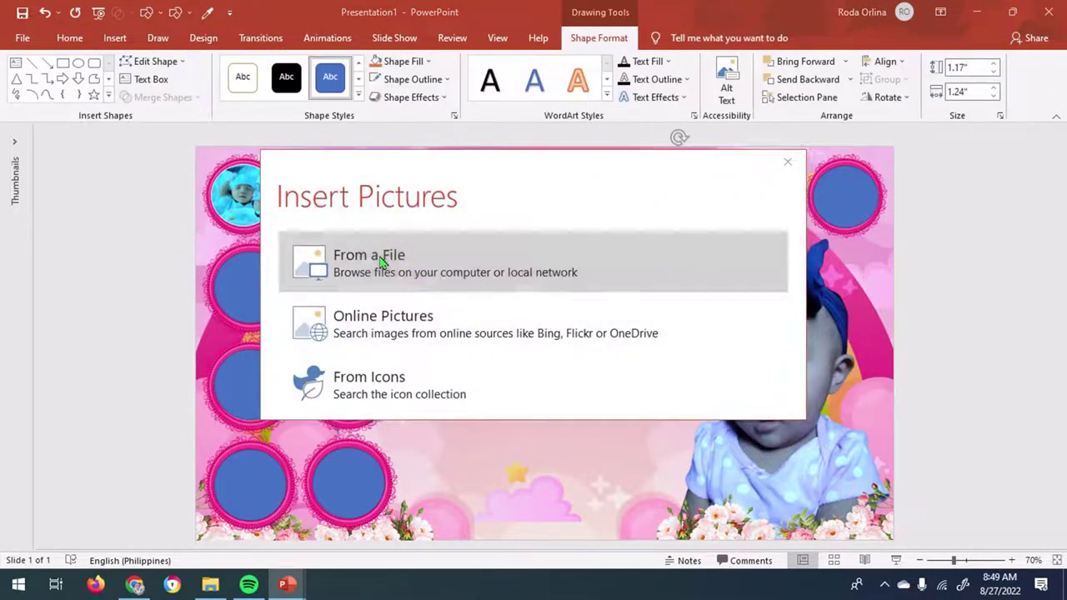
pyautogui.click(381, 265)
pyautogui.doubleClick(550, 229)
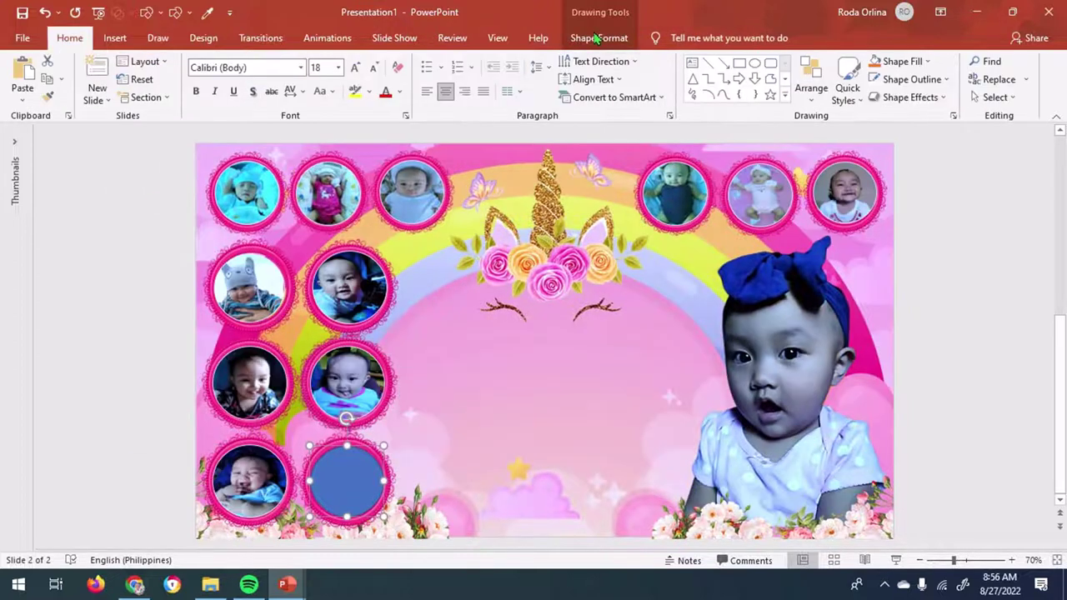
# Fill the last blue circle with the 12.jpg photo from a file
pyautogui.click(597, 37)
pyautogui.click(417, 65)
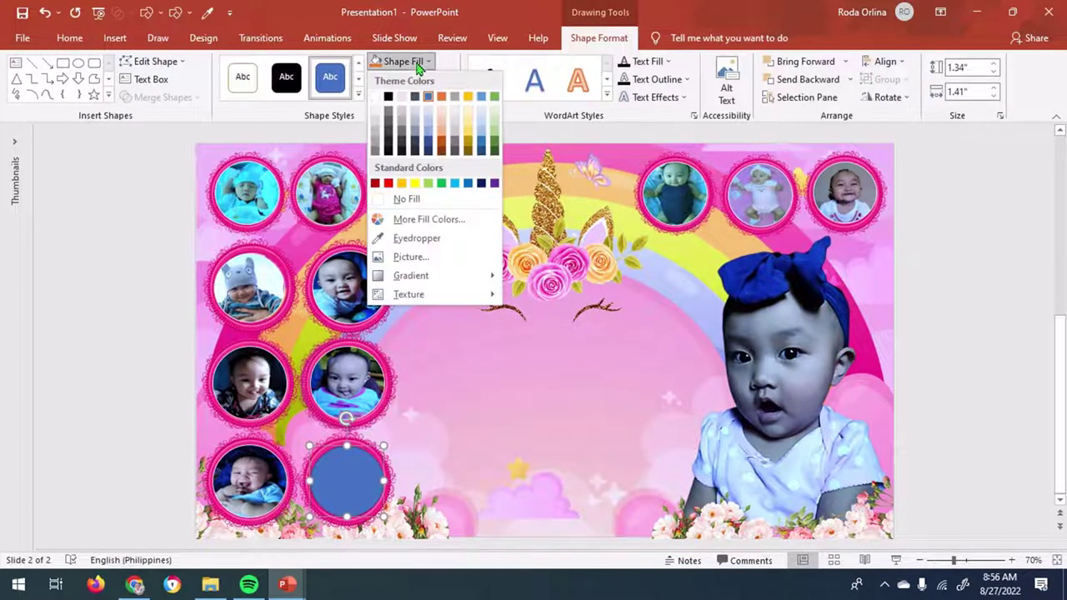
pyautogui.click(405, 258)
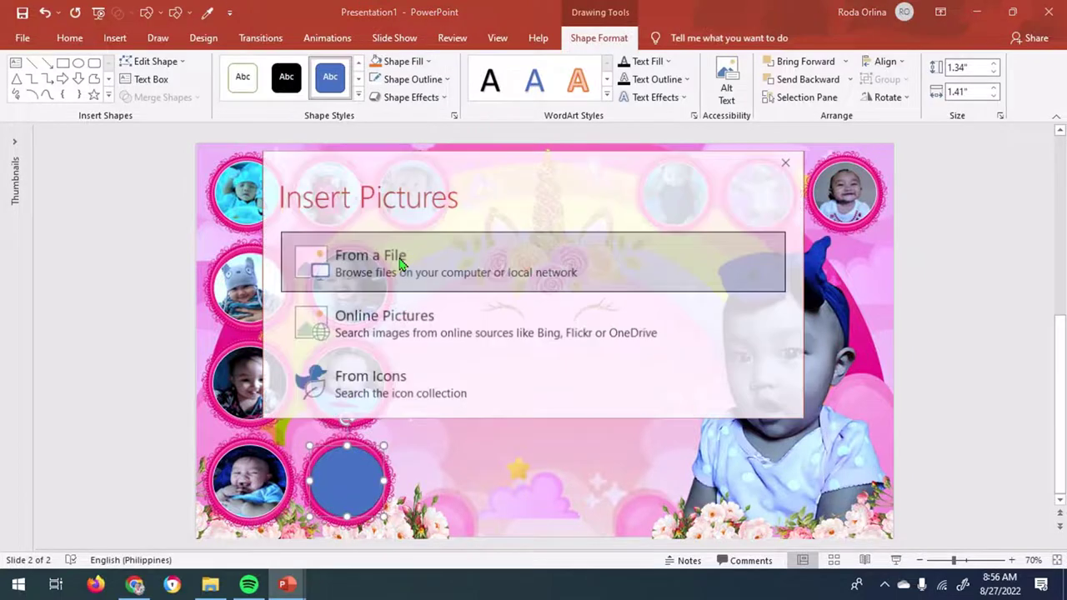
pyautogui.click(399, 264)
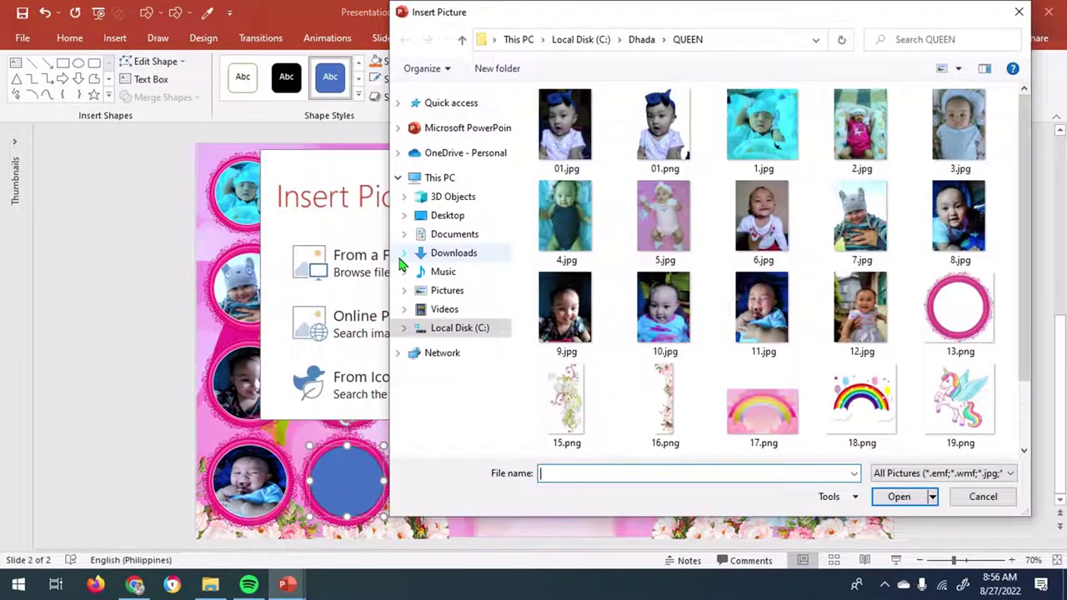
pyautogui.click(862, 309)
pyautogui.click(899, 497)
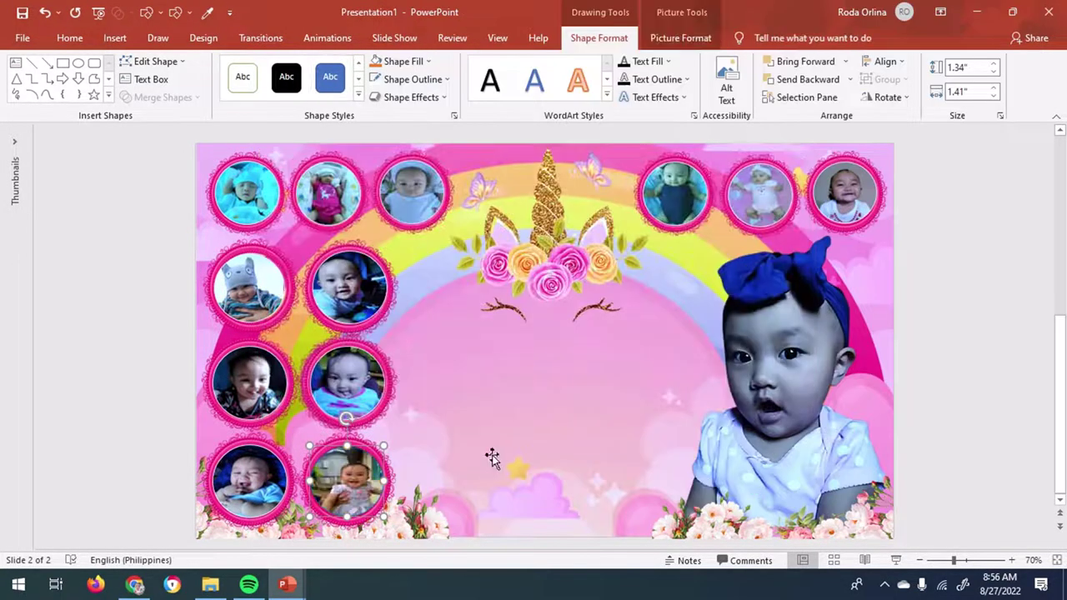
# Crop the bottom photo and stretch it taller to fill its frame
pyautogui.click(681, 38)
pyautogui.click(876, 69)
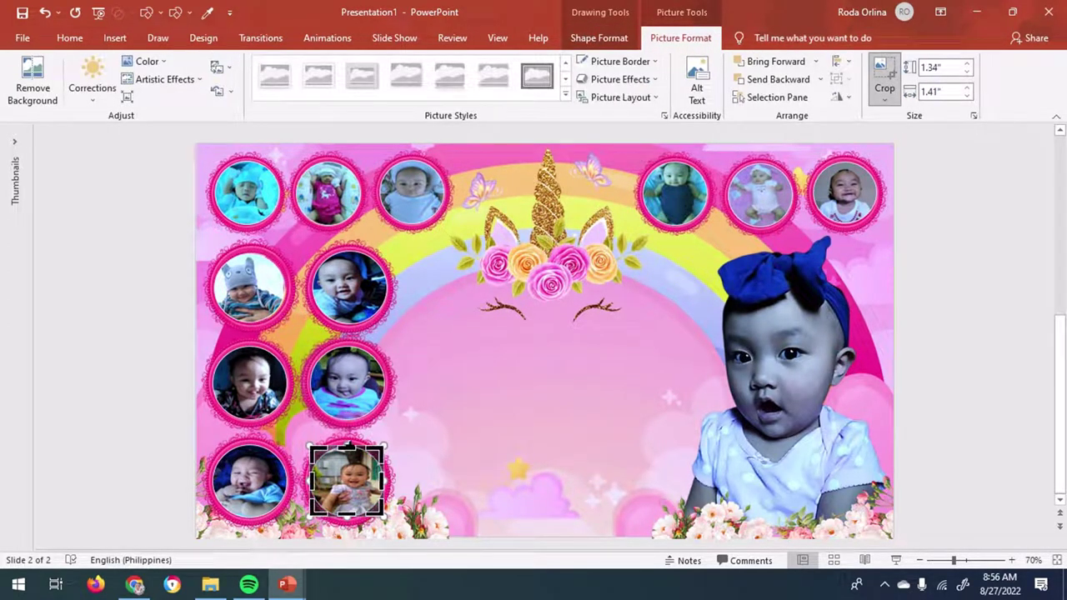
pyautogui.moveTo(346, 457); pyautogui.dragTo(346, 457)
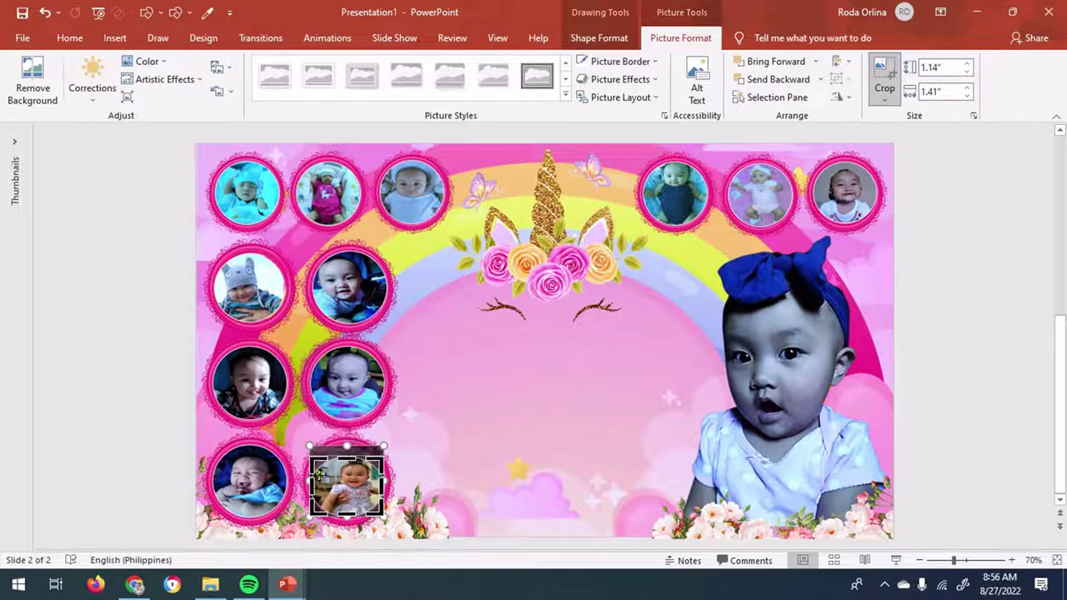
pyautogui.press('Escape')
pyautogui.moveTo(346, 457); pyautogui.dragTo(356, 437)
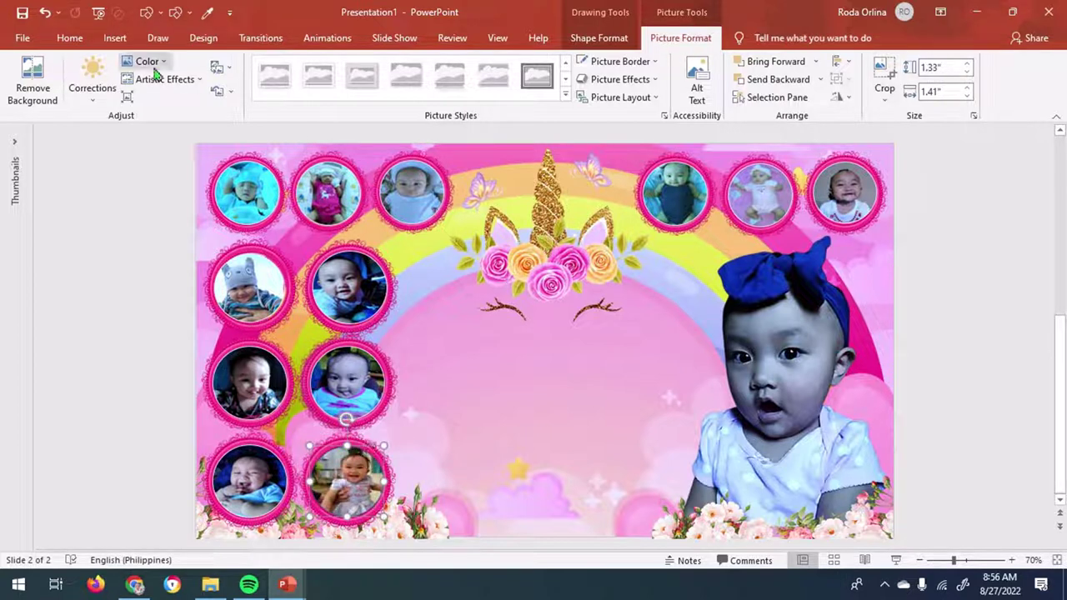
# Apply a colour tone to the bottom photo and the fifth top-row photo
pyautogui.click(147, 64)
pyautogui.click(154, 191)
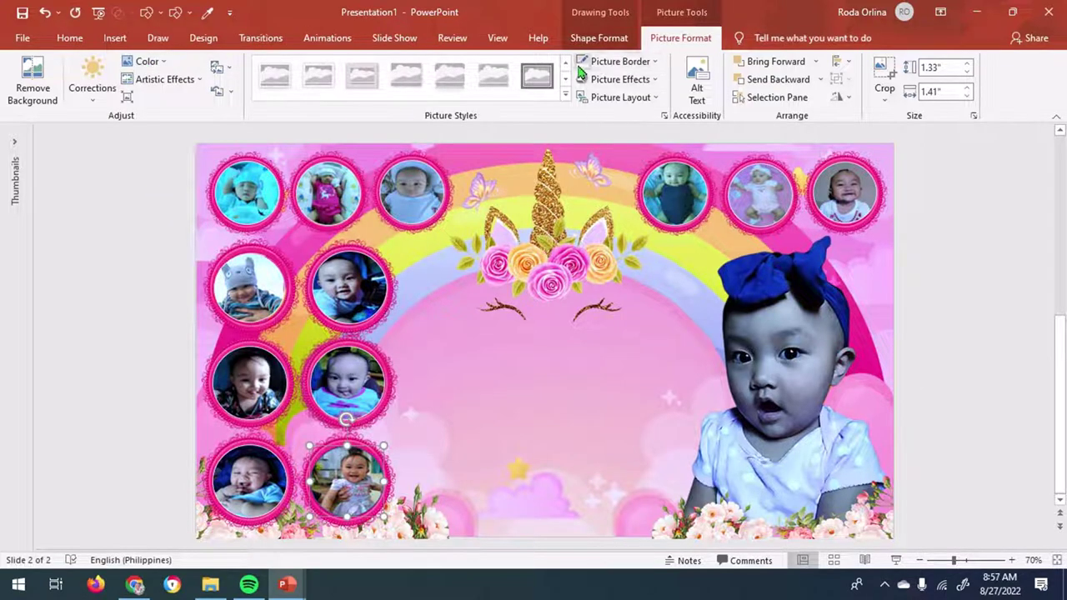
pyautogui.click(760, 194)
pyautogui.click(151, 64)
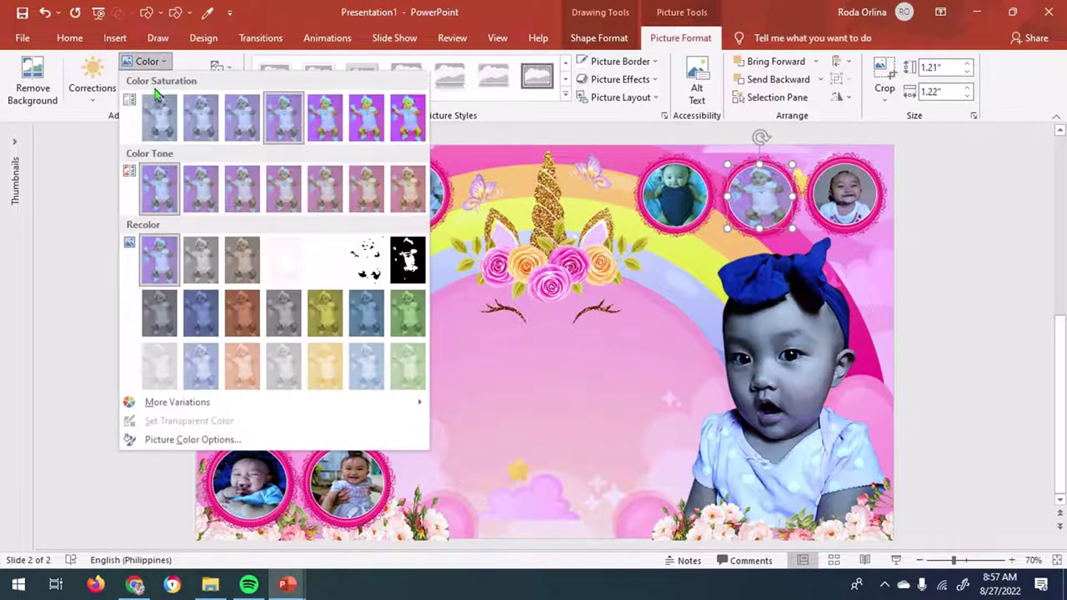
pyautogui.click(237, 191)
pyautogui.press('Escape')
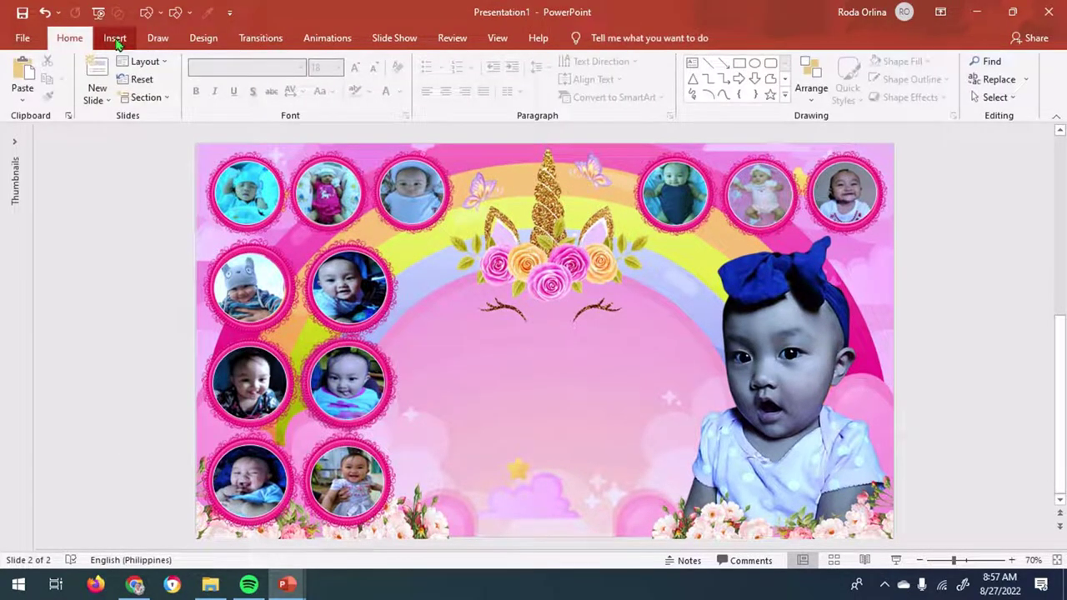
# Add a WordArt title 'Queen Zepaniah' in Matura MT Script Capitals
pyautogui.click(115, 37)
pyautogui.click(788, 79)
pyautogui.click(792, 134)
pyautogui.write('Queen Zepaniah')
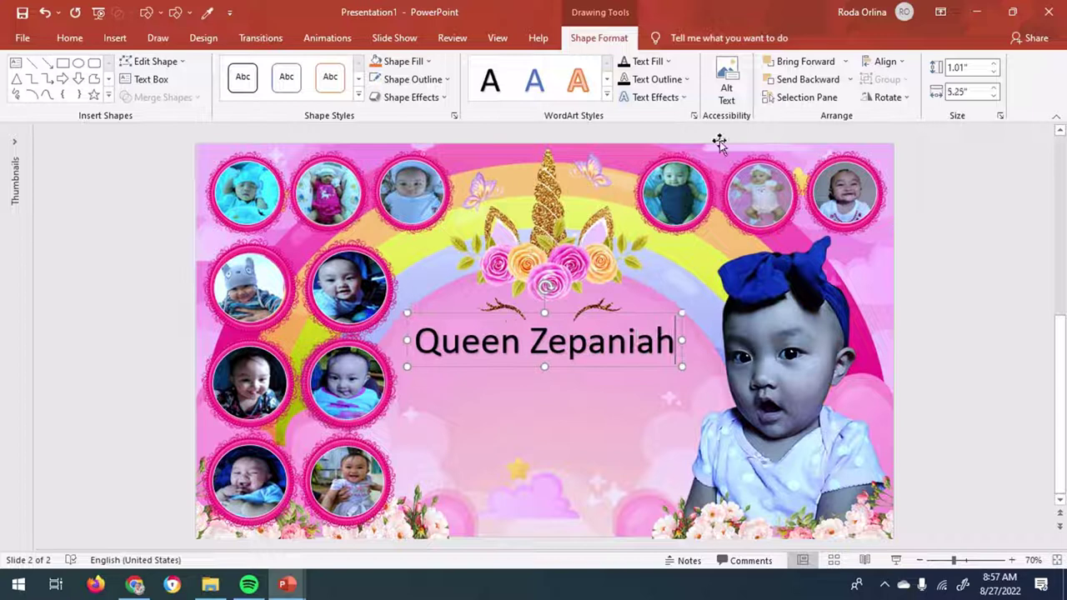
pyautogui.click(70, 37)
pyautogui.click(300, 67)
pyautogui.moveTo(402, 94); pyautogui.dragTo(428, 300)
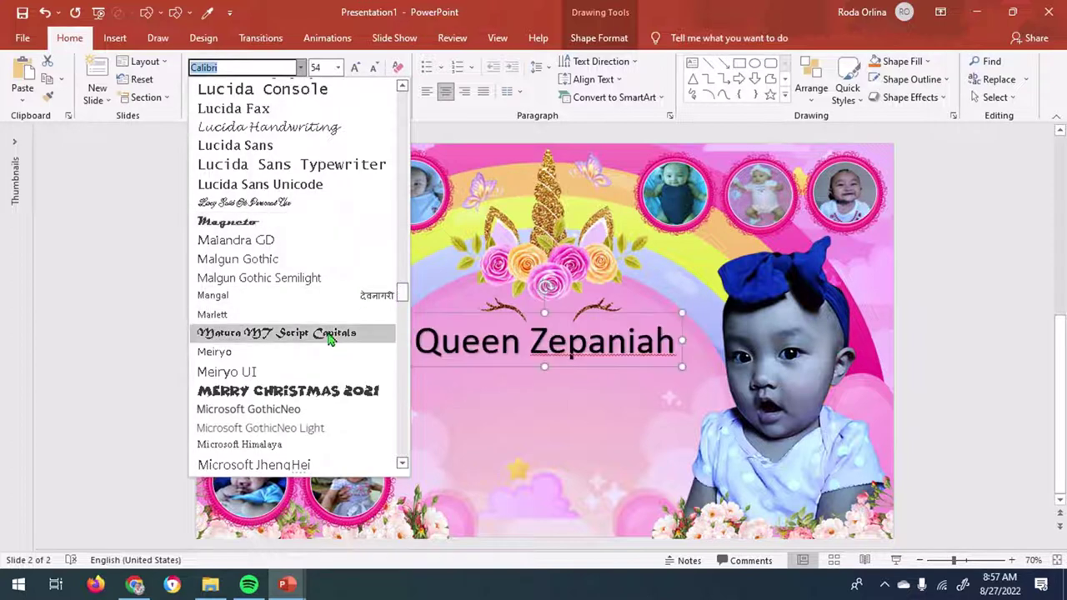
pyautogui.click(329, 334)
# Warp the title larger with a Transform effect, ignore its spelling flag, and centre it
pyautogui.click(599, 38)
pyautogui.click(655, 96)
pyautogui.moveTo(667, 295)
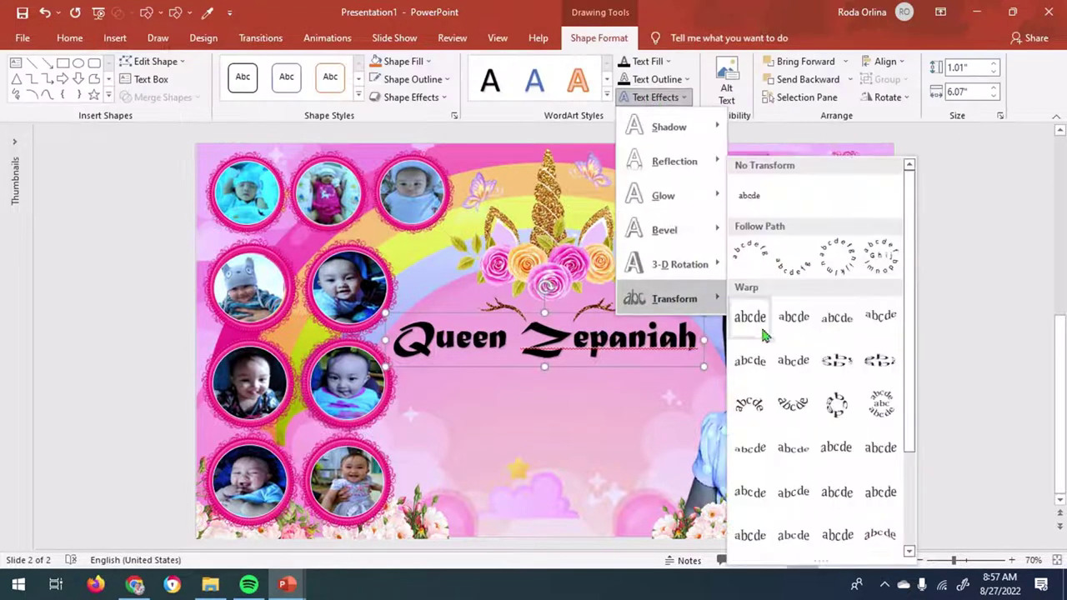
pyautogui.click(755, 315)
pyautogui.rightClick(602, 356)
pyautogui.click(626, 419)
pyautogui.moveTo(705, 367); pyautogui.dragTo(698, 397)
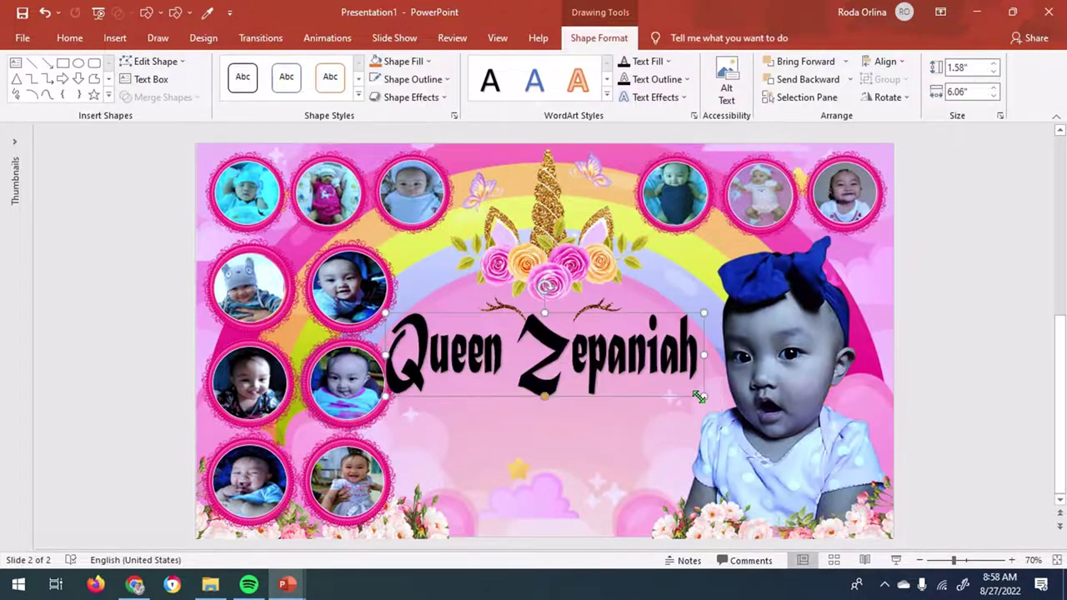
pyautogui.moveTo(639, 312); pyautogui.dragTo(655, 308)
pyautogui.click(653, 307)
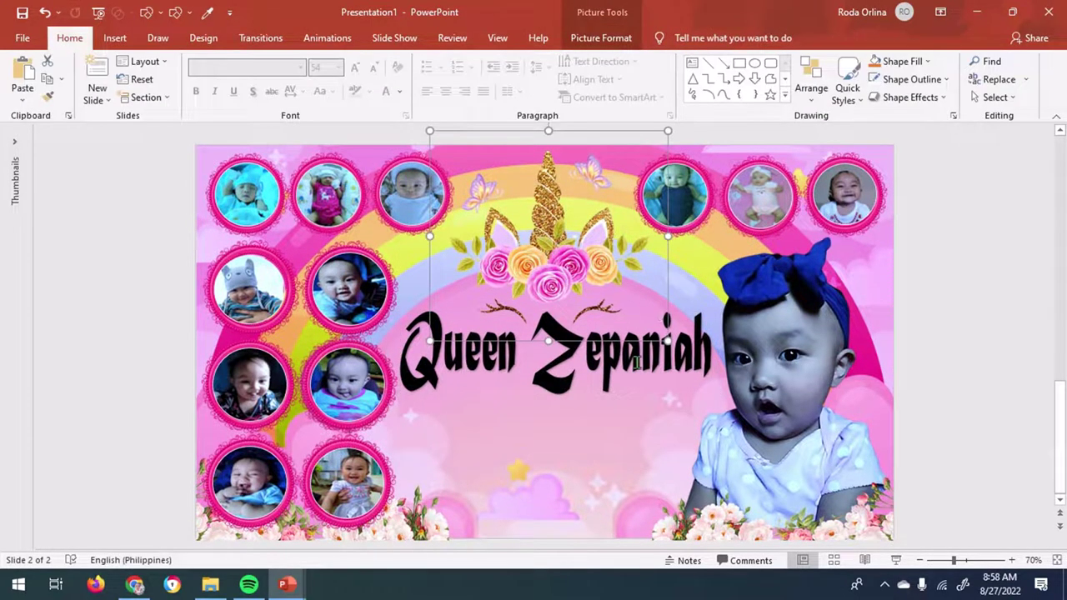
# Colour the title text pink using the full colour picker
pyautogui.click(636, 362)
pyautogui.click(662, 62)
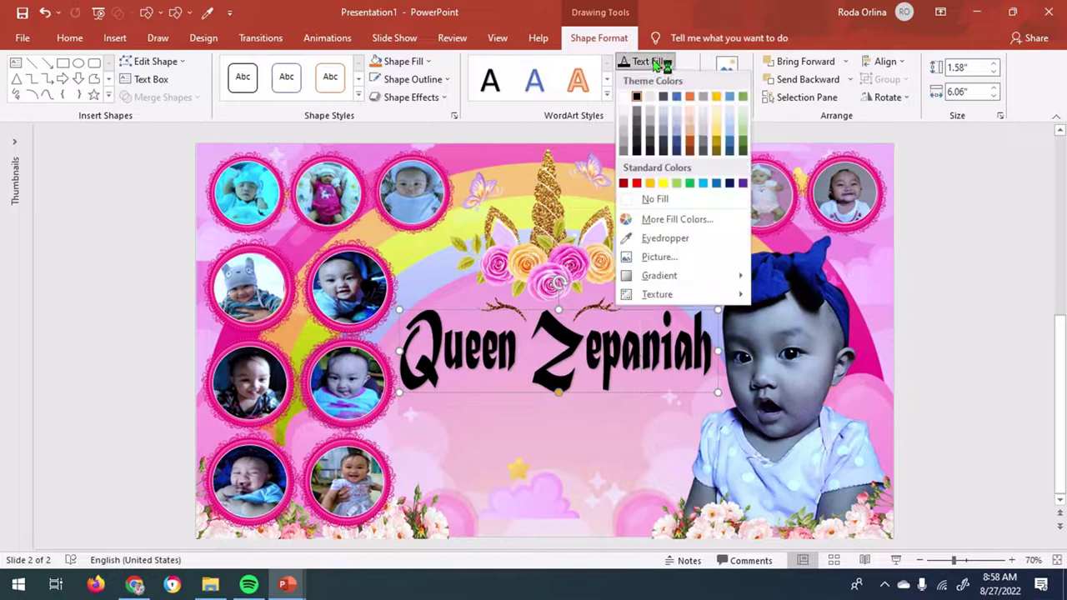
pyautogui.click(705, 223)
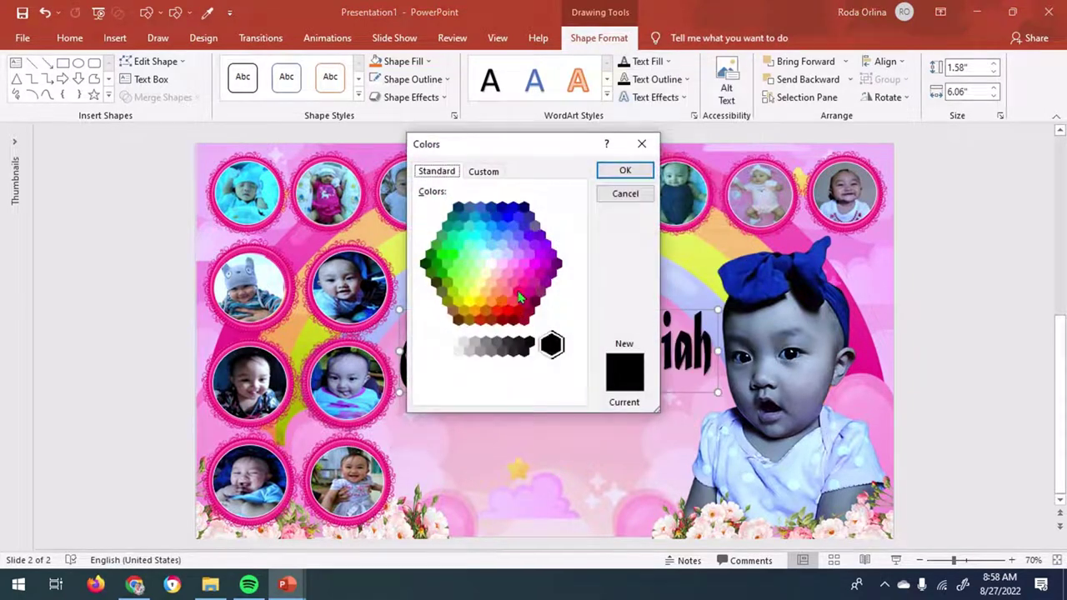
pyautogui.click(623, 172)
pyautogui.click(619, 165)
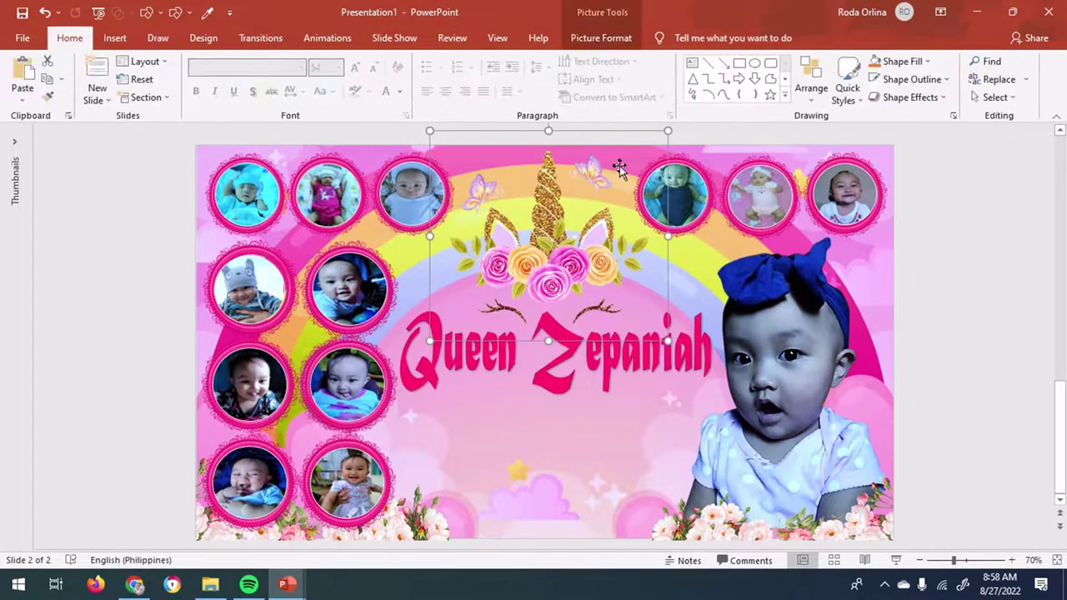
# Add a soft shadow and a light glow to the title
pyautogui.click(699, 357)
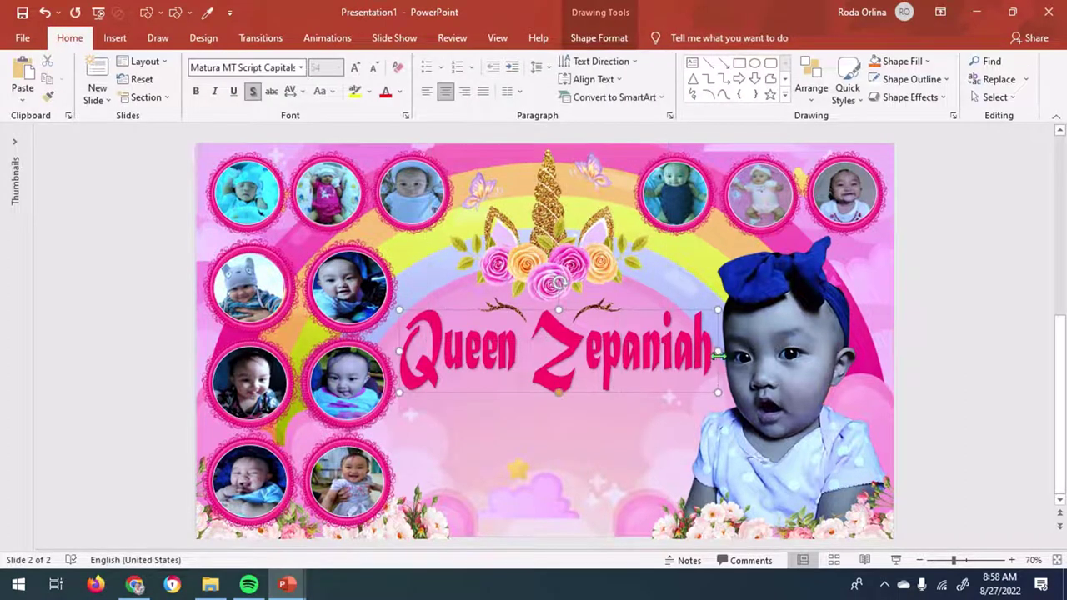
pyautogui.click(599, 38)
pyautogui.click(693, 116)
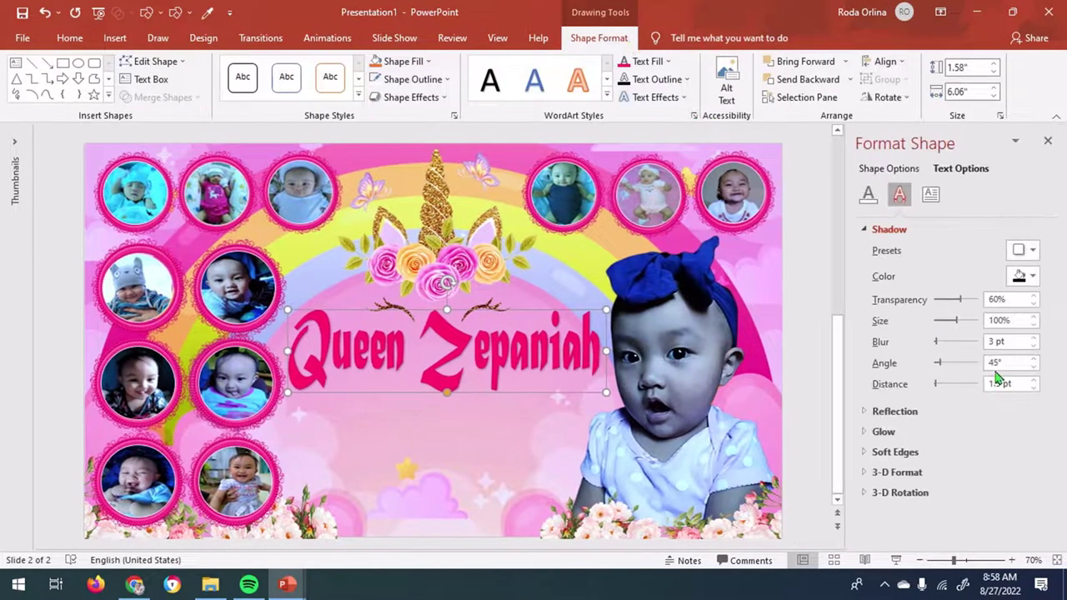
pyautogui.click(883, 431)
pyautogui.click(1024, 479)
pyautogui.click(937, 311)
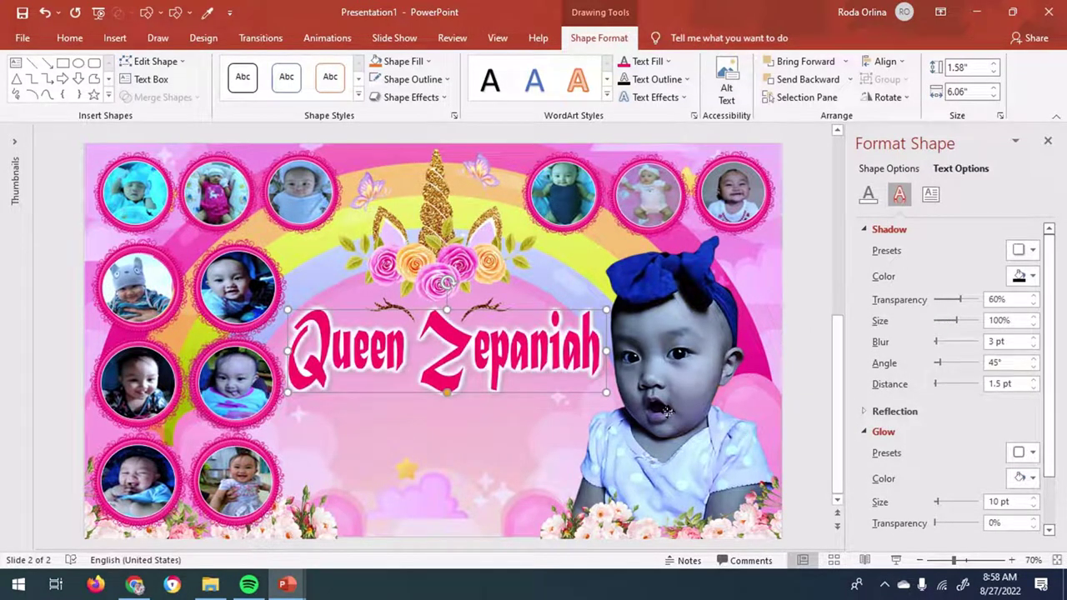
pyautogui.click(667, 411)
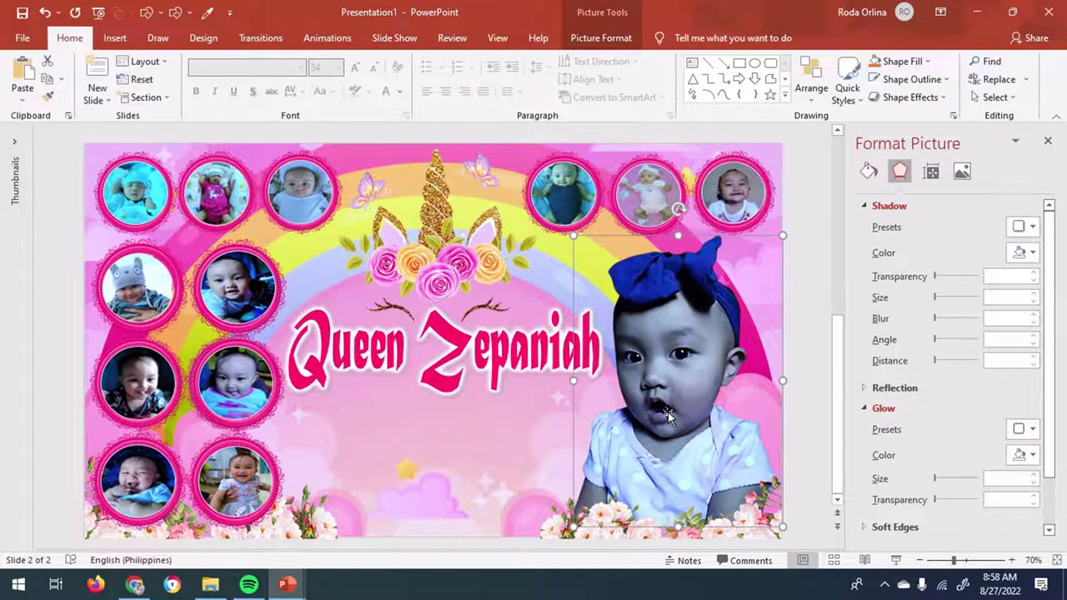
pyautogui.press('Escape')
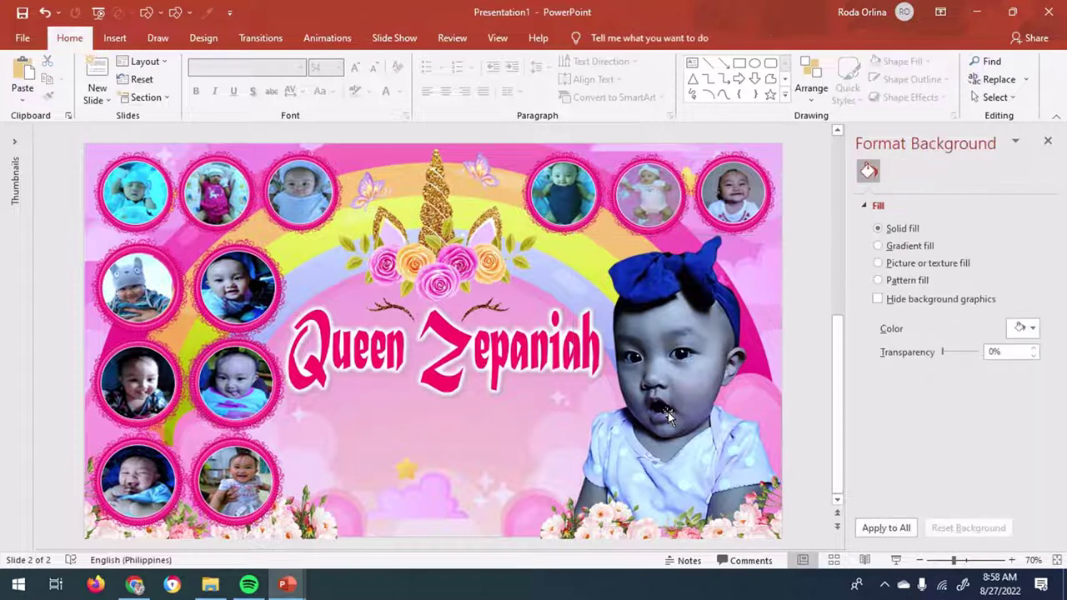
pyautogui.click(114, 37)
# Insert a WordArt letter 'O' below the title and stretch it with a warp transform
pyautogui.click(788, 84)
pyautogui.click(634, 239)
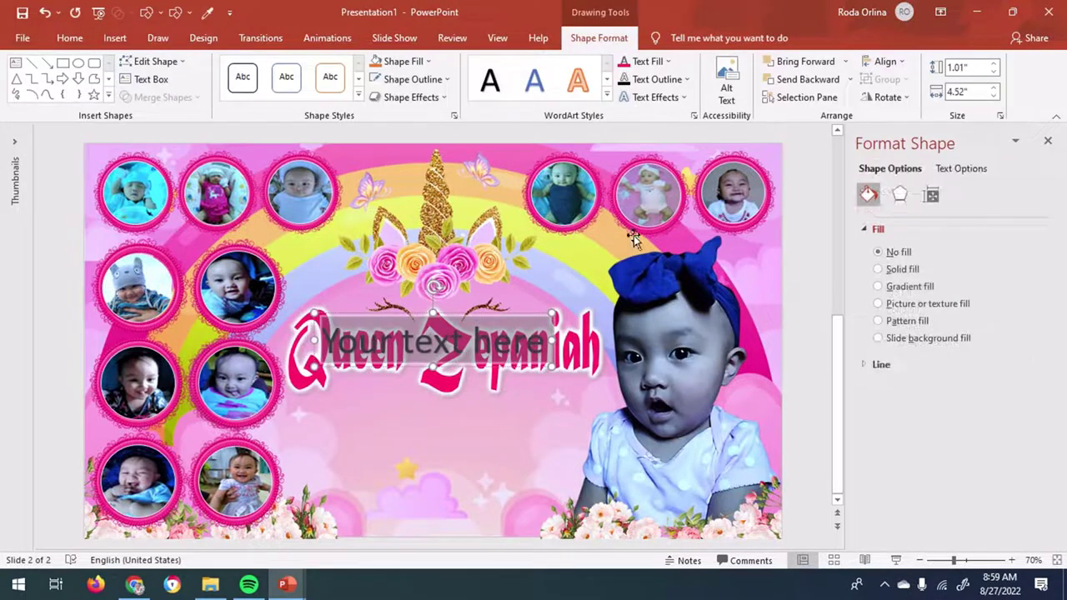
pyautogui.moveTo(446, 313); pyautogui.dragTo(446, 400)
pyautogui.write('O')
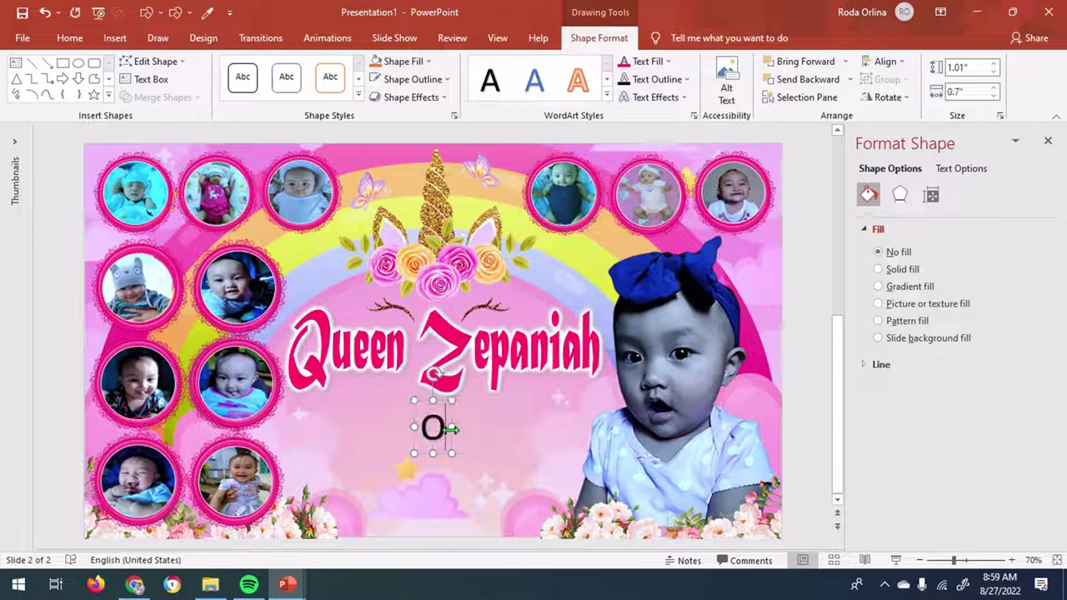
pyautogui.click(654, 97)
pyautogui.moveTo(674, 299)
pyautogui.click(757, 309)
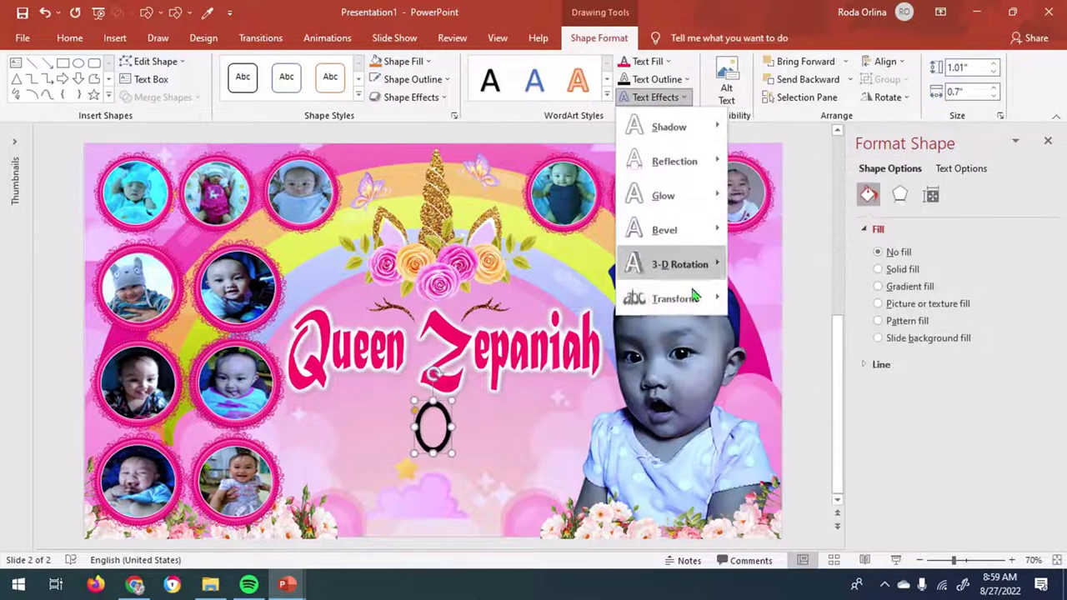
# Set the O to Berlin Sans FB Demi, position it, and create N and E letter boxes
pyautogui.click(67, 38)
pyautogui.click(293, 68)
pyautogui.moveTo(403, 149); pyautogui.dragTo(403, 141)
pyautogui.click(258, 204)
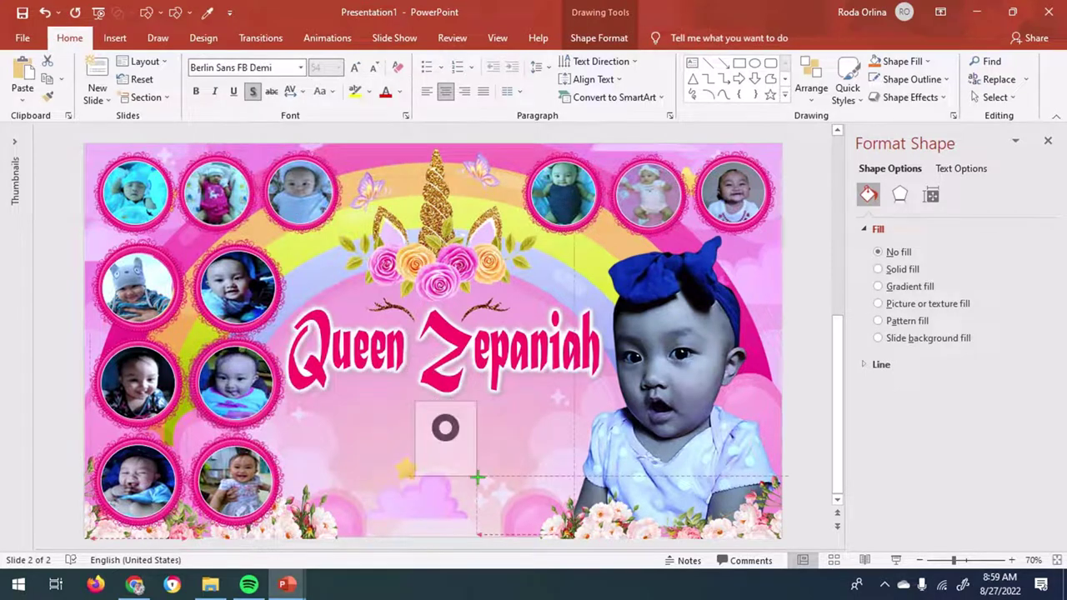
pyautogui.moveTo(463, 406)
pyautogui.mouseDown()
pyautogui.moveTo(385, 450)
pyautogui.moveTo(455, 450)
pyautogui.mouseUp()
pyautogui.write('N')
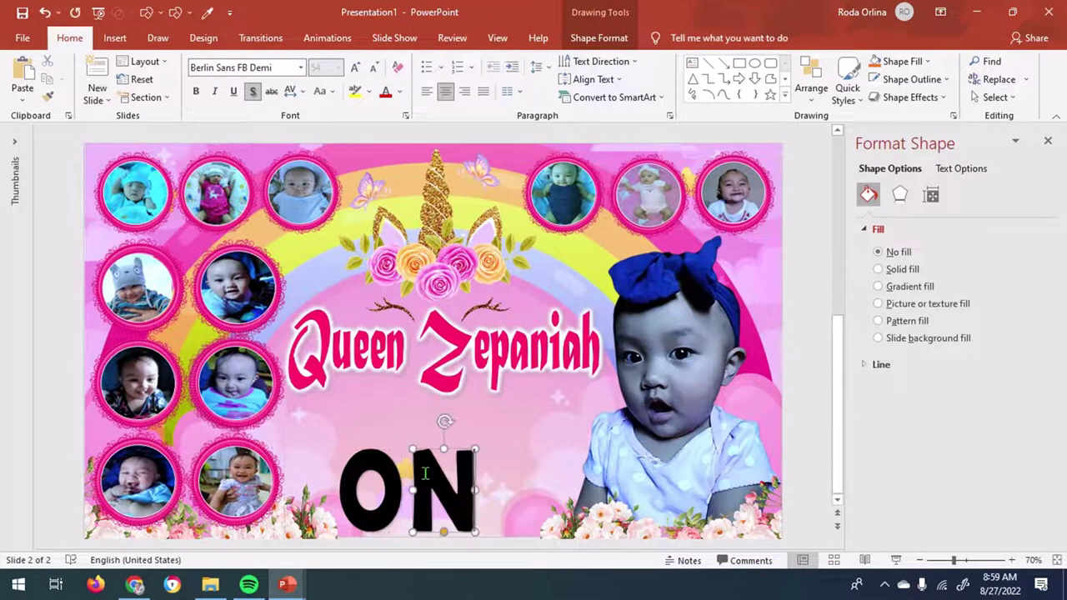
pyautogui.hotkey('ctrl', 'd')
pyautogui.write('E')
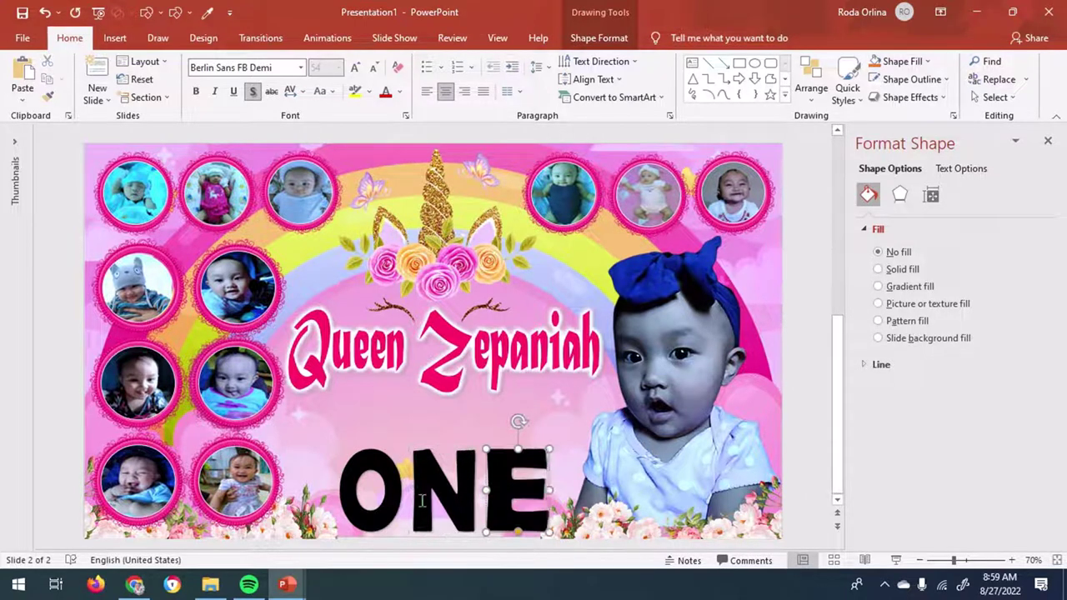
# Enlarge the O and fine-tune its position
pyautogui.click(378, 454)
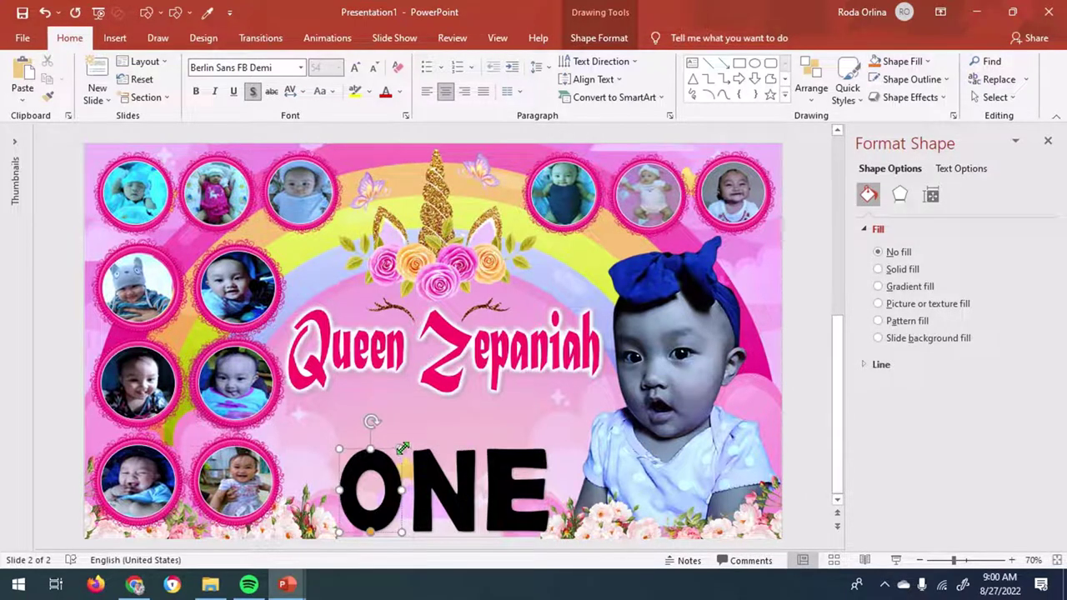
pyautogui.moveTo(402, 448); pyautogui.dragTo(386, 431)
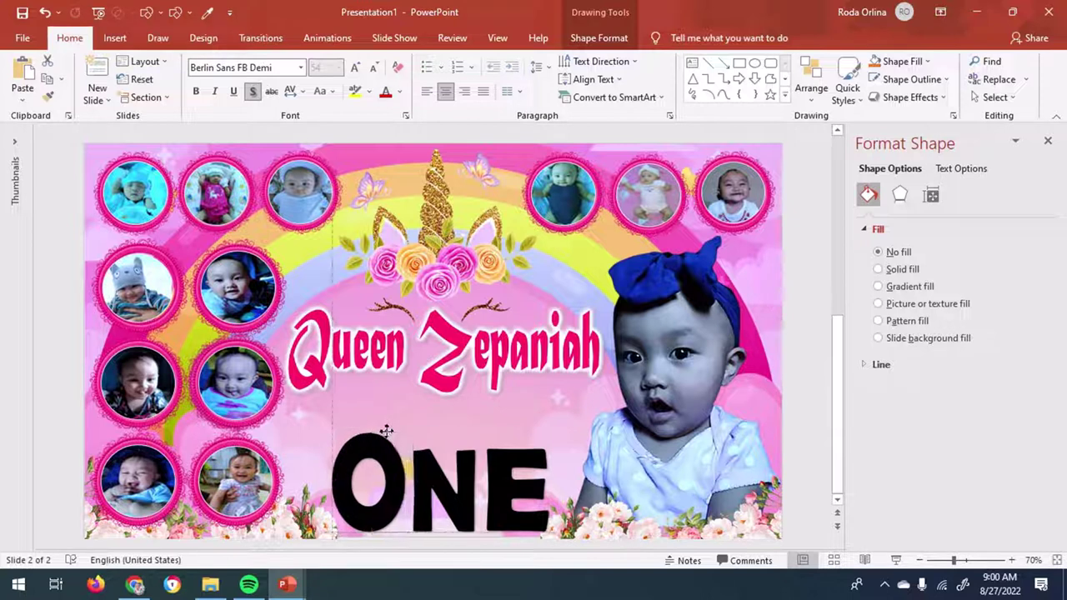
pyautogui.moveTo(386, 430); pyautogui.dragTo(368, 429)
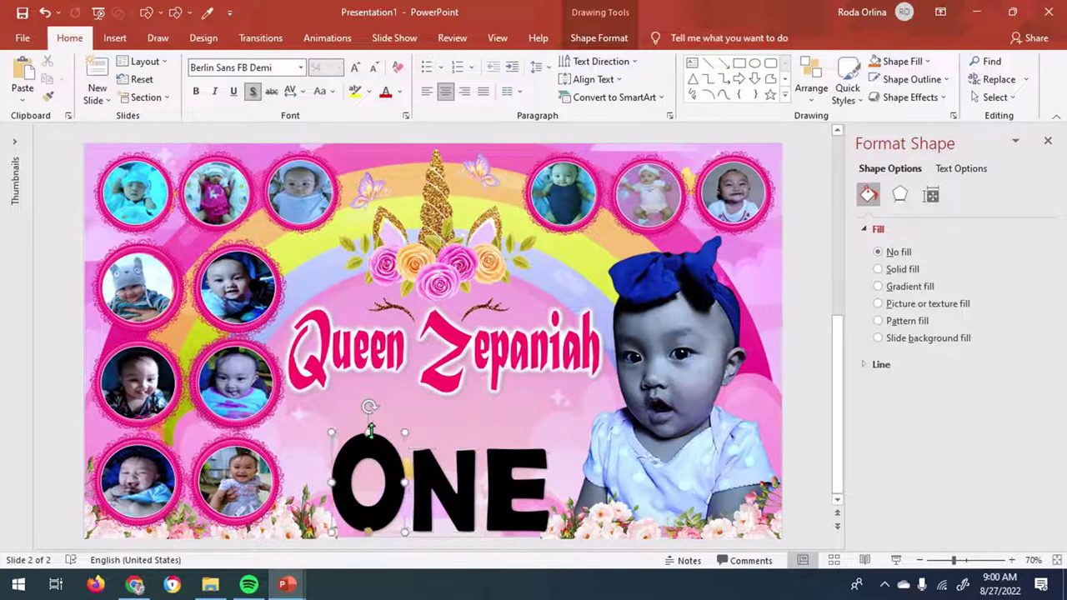
pyautogui.click(617, 39)
# Set the N and E heights to 1.88" and align them with the O
pyautogui.click(432, 474)
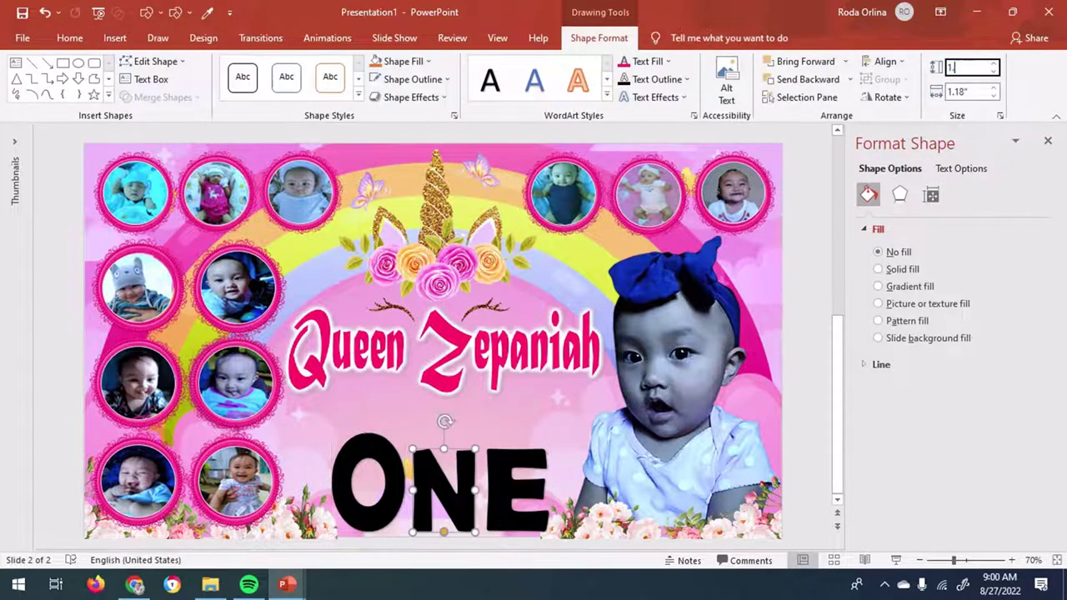
pyautogui.write('.88')
pyautogui.press('Return')
pyautogui.moveTo(456, 448); pyautogui.dragTo(455, 434)
pyautogui.click(522, 447)
pyautogui.write('.88')
pyautogui.press('Return')
pyautogui.moveTo(526, 448); pyautogui.dragTo(528, 432)
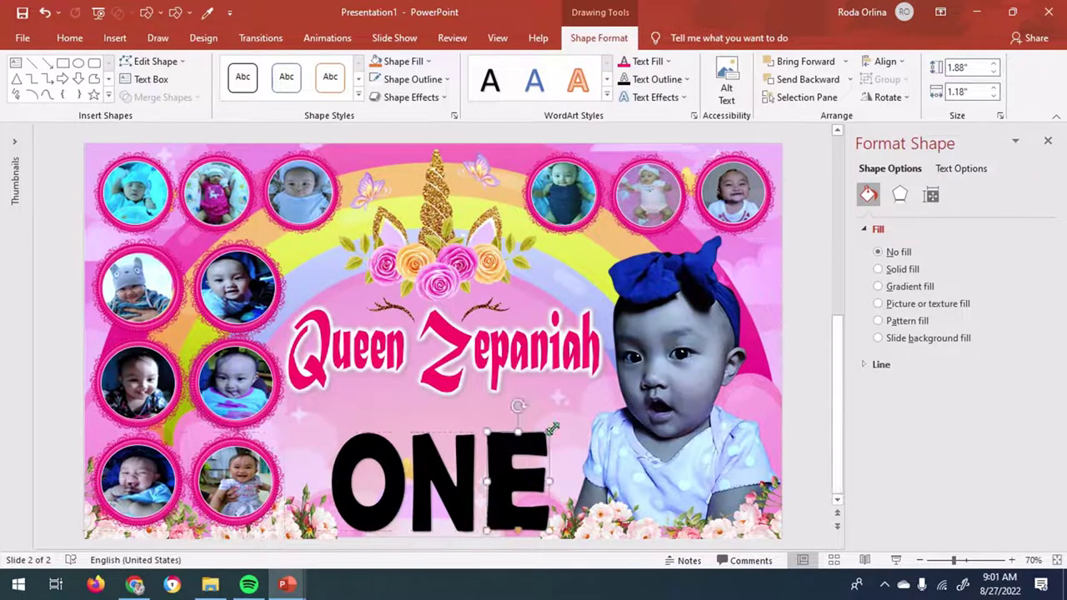
pyautogui.click(482, 481)
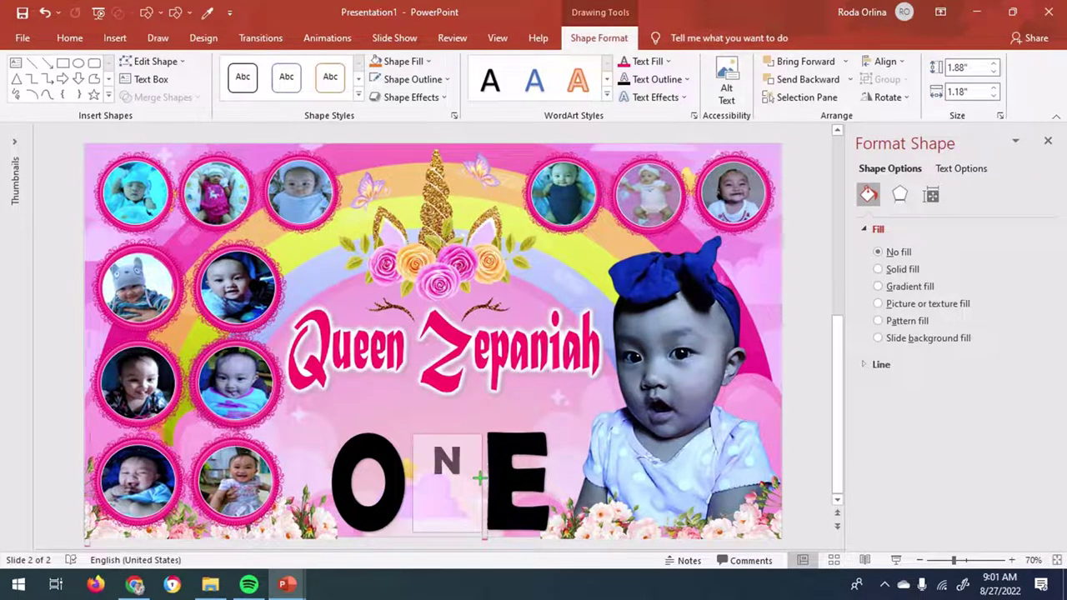
pyautogui.hotkey('ctrl', 'z')
pyautogui.hotkey('ctrl', 'z')
pyautogui.click(394, 476)
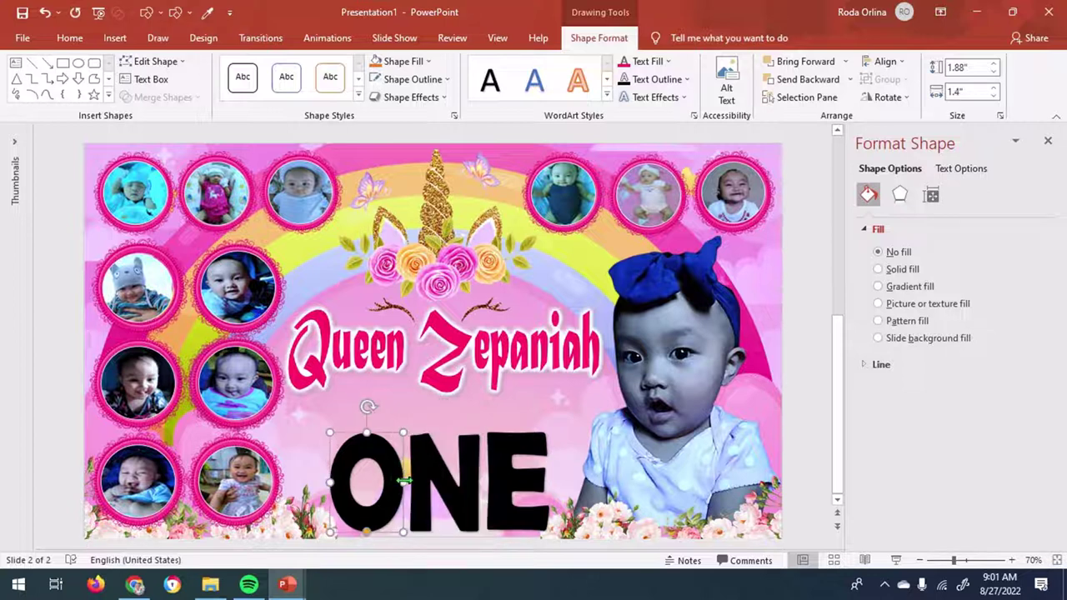
# Insert the pastel gradient picture 20.png and place it behind the O
pyautogui.click(115, 39)
pyautogui.click(114, 88)
pyautogui.scroll(-2, 717, 334)
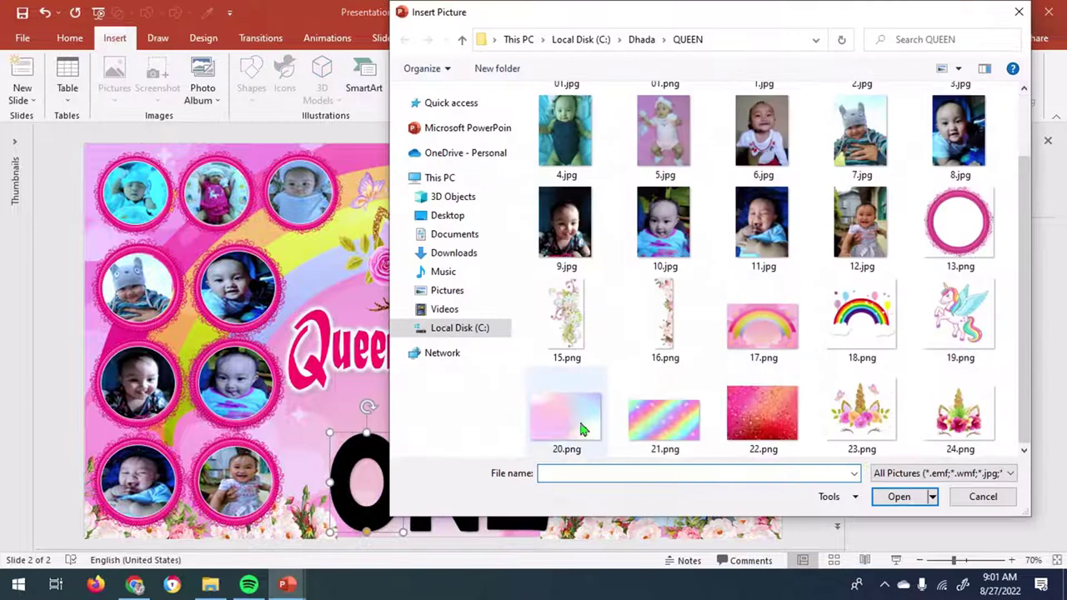
pyautogui.doubleClick(637, 407)
pyautogui.moveTo(493, 364); pyautogui.dragTo(363, 482)
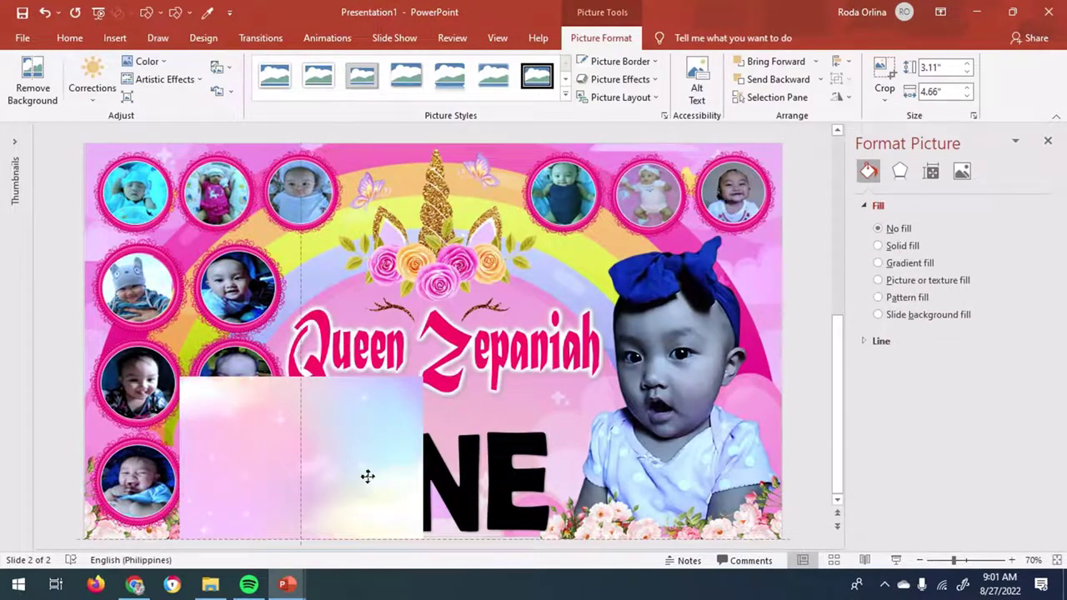
pyautogui.click(753, 79)
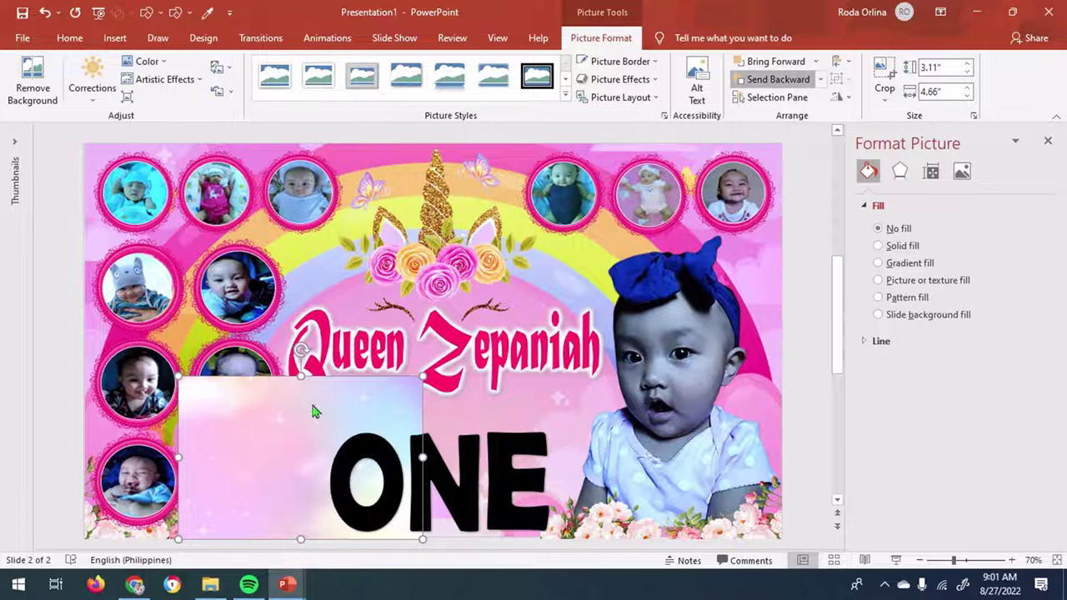
# Intersect the pastel picture with the O to make a picture-filled letter
pyautogui.click(379, 446)
pyautogui.click(599, 39)
pyautogui.click(159, 97)
pyautogui.click(161, 170)
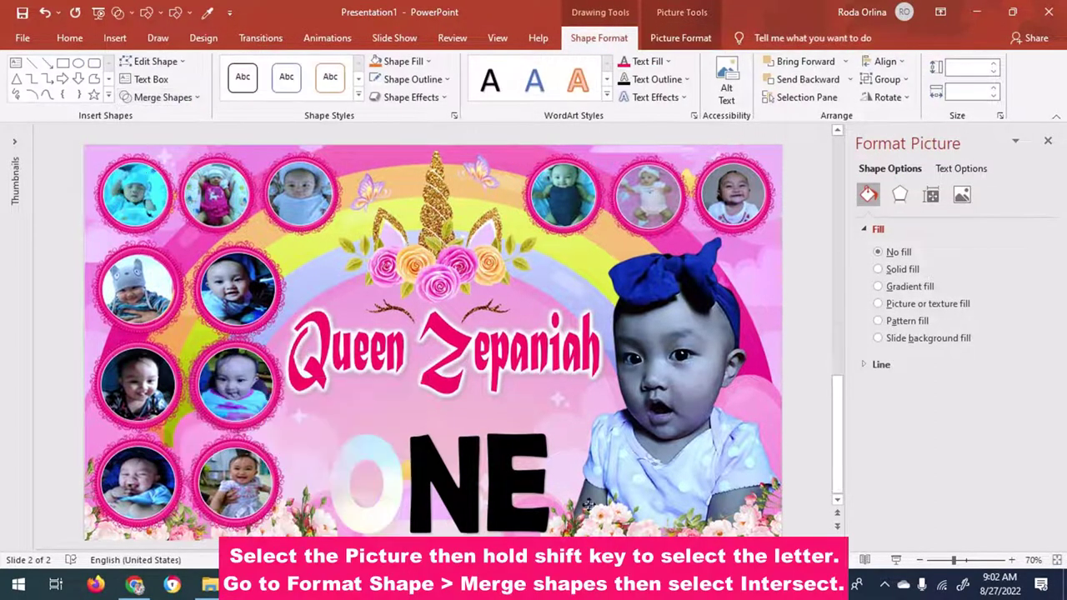
pyautogui.click(373, 446)
pyautogui.click(600, 38)
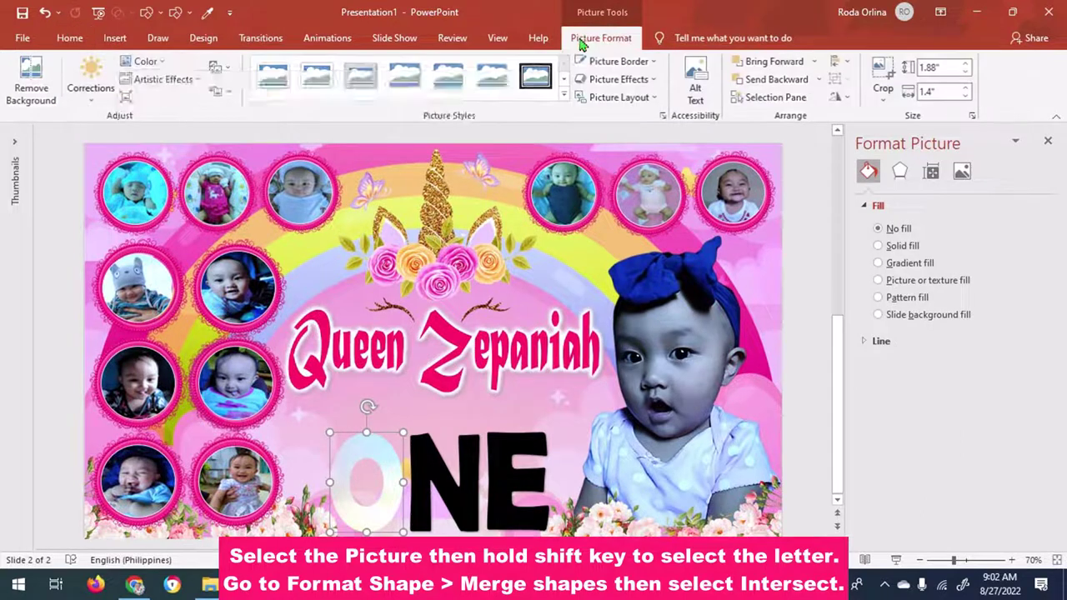
pyautogui.click(142, 61)
pyautogui.click(141, 61)
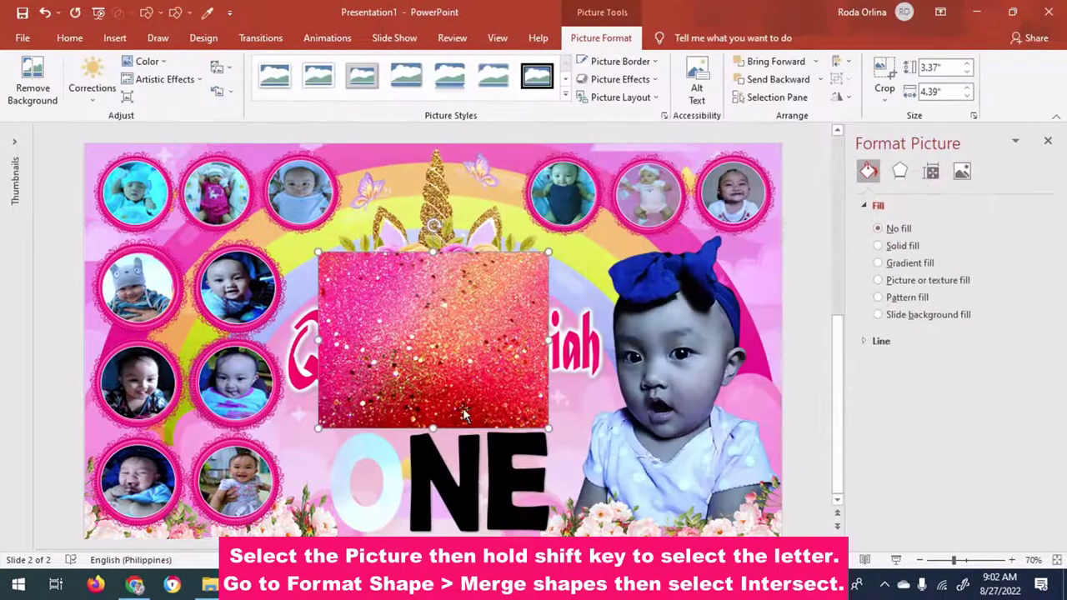
# Clip the red glitter picture into the N with Merge Shapes Intersect
pyautogui.moveTo(464, 412); pyautogui.dragTo(423, 529)
pyautogui.click(754, 79)
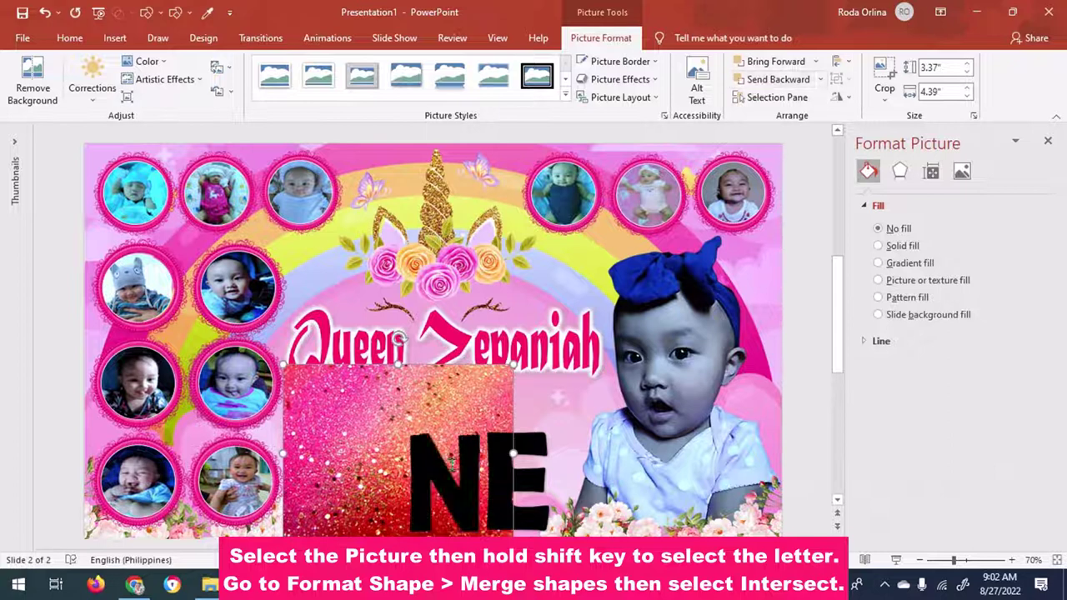
pyautogui.keyDown('shift'); pyautogui.click(450, 460); pyautogui.keyUp('shift')
pyautogui.click(598, 37)
pyautogui.click(162, 96)
pyautogui.click(159, 172)
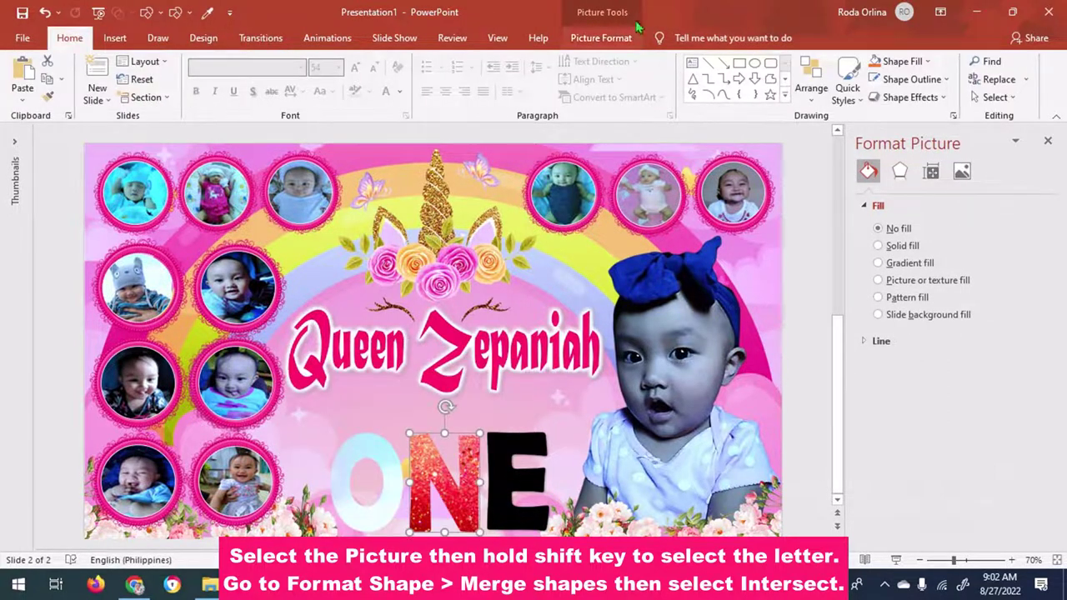
# Insert the rainbow glitter picture and intersect it with the E
pyautogui.click(115, 37)
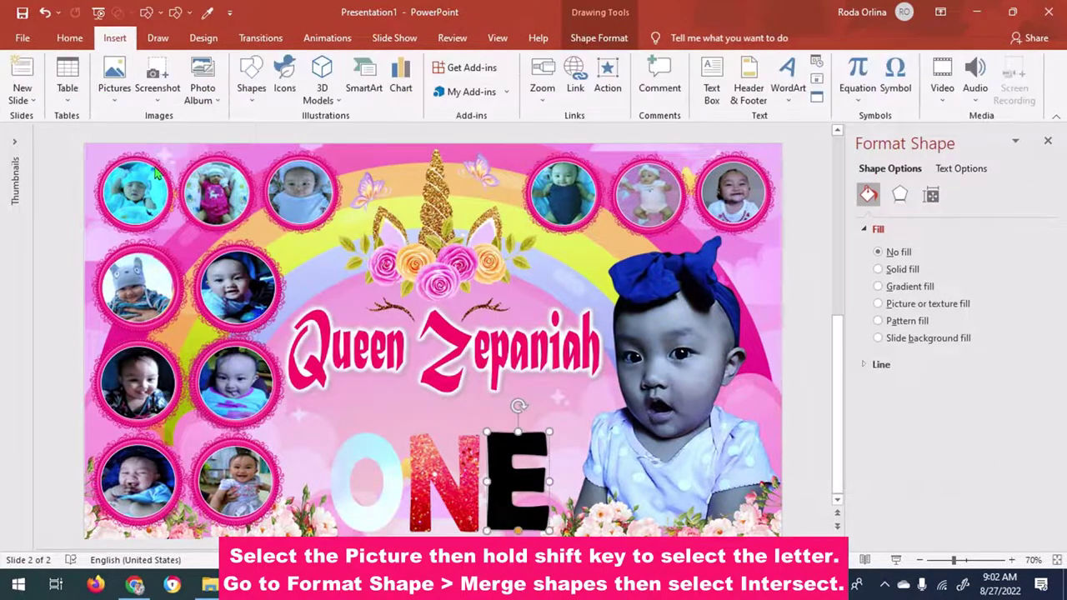
pyautogui.click(136, 83)
pyautogui.doubleClick(656, 424)
pyautogui.moveTo(486, 309)
pyautogui.mouseDown()
pyautogui.moveTo(498, 434)
pyautogui.moveTo(536, 452)
pyautogui.mouseUp()
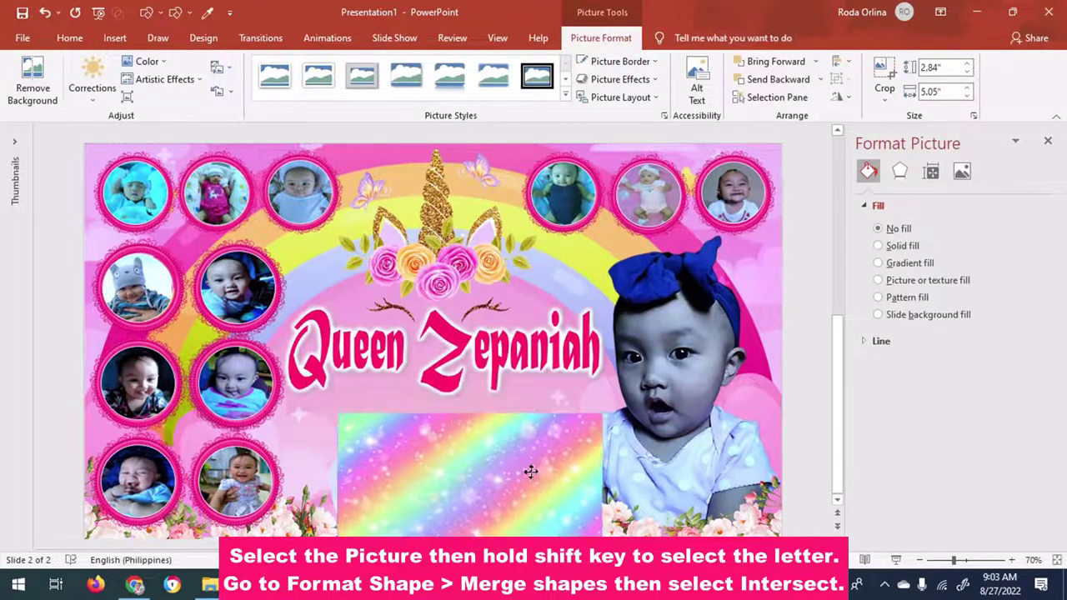
pyautogui.click(777, 79)
pyautogui.keyDown('shift'); pyautogui.click(517, 479); pyautogui.keyUp('shift')
pyautogui.click(598, 37)
pyautogui.click(162, 97)
pyautogui.click(160, 173)
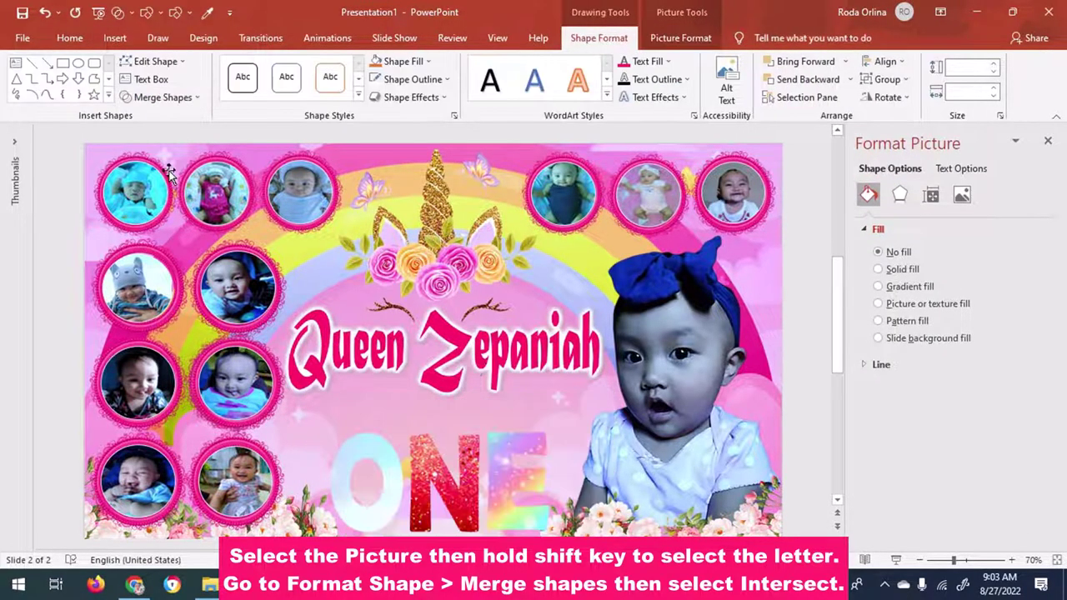
# Select all three ONE letters and show their effect settings
pyautogui.press('Escape')
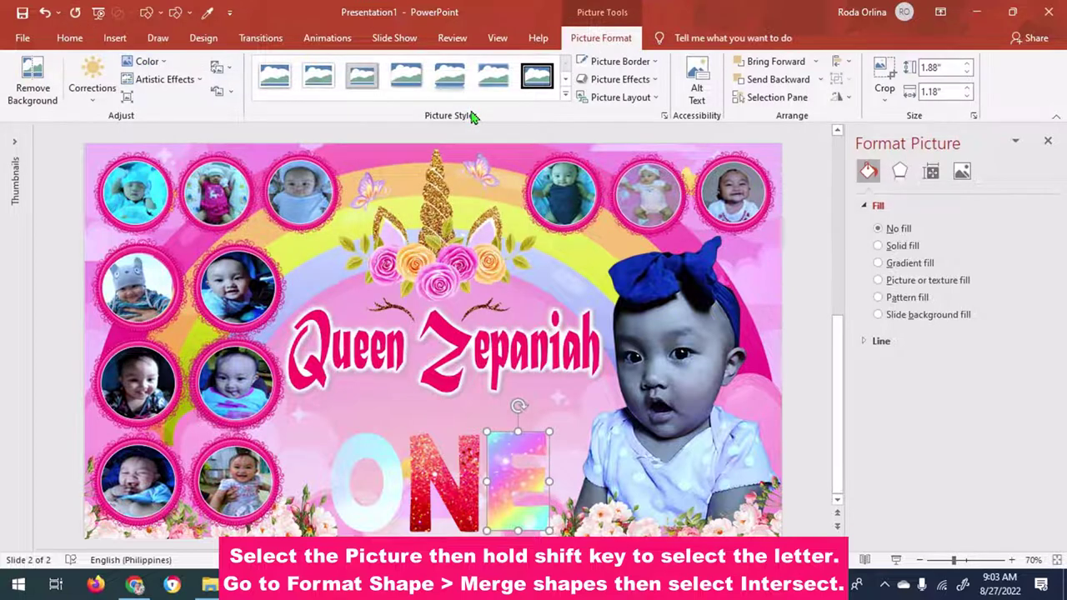
pyautogui.keyDown('shift'); pyautogui.click(444, 484); pyautogui.keyUp('shift')
pyautogui.keyDown('shift'); pyautogui.click(367, 484); pyautogui.keyUp('shift')
pyautogui.click(900, 171)
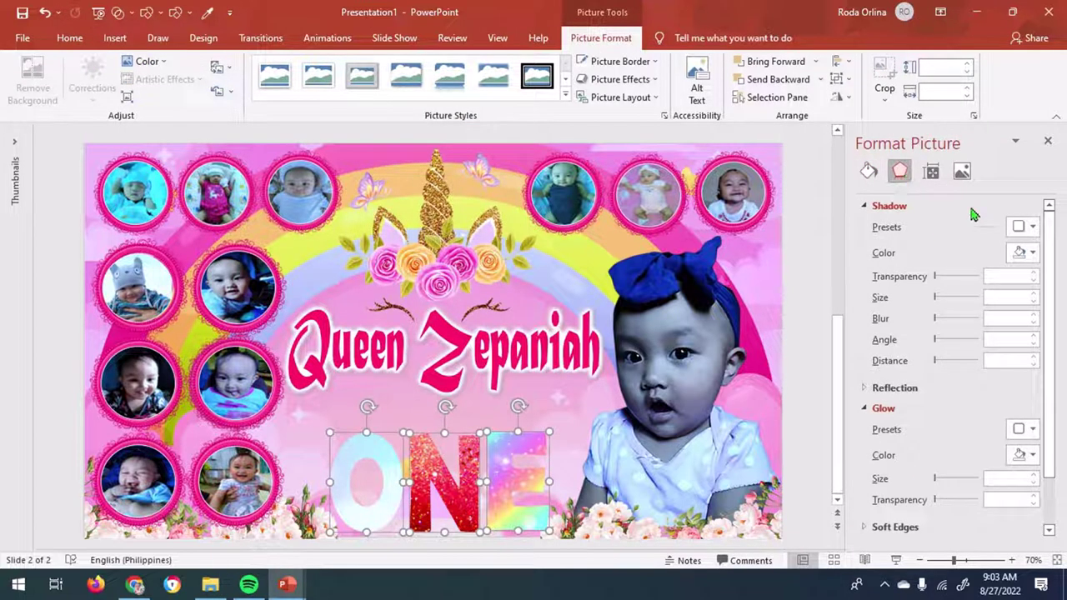
# Give the ONE letters a pink-red glow reduced to 7 pt
pyautogui.click(1022, 458)
pyautogui.click(938, 408)
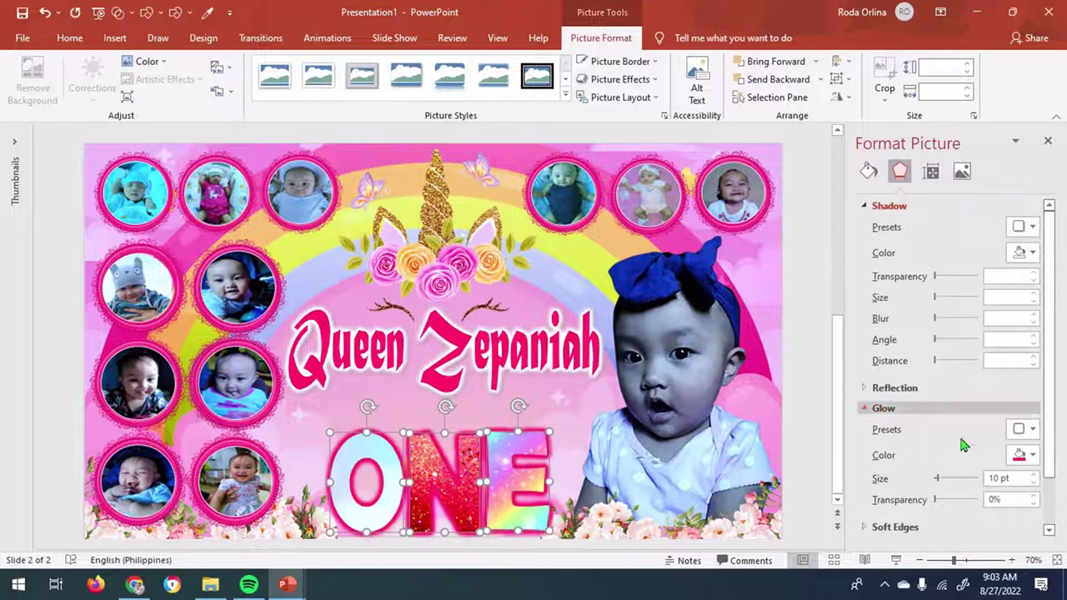
pyautogui.click(1033, 484)
pyautogui.click(1033, 484)
pyautogui.click(1033, 484)
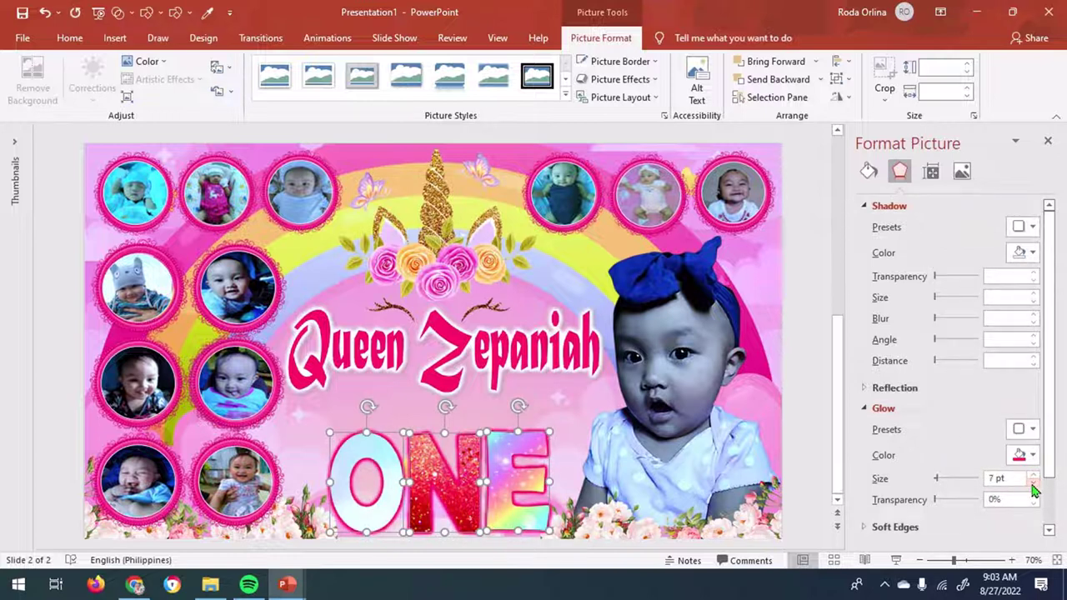
pyautogui.click(1033, 484)
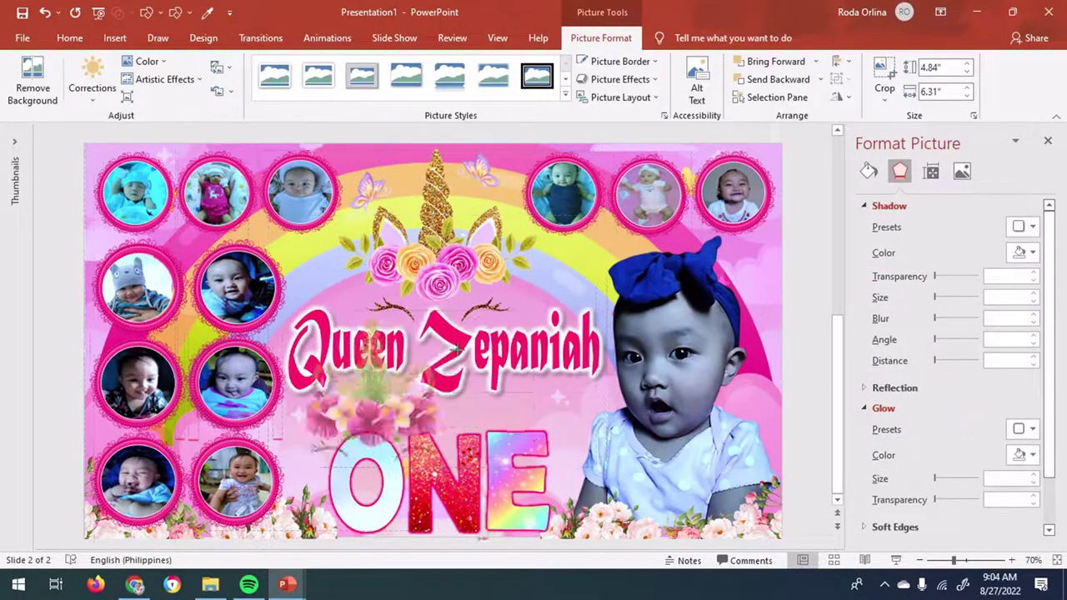
# Insert the winged unicorn picture, shrink it and place it over the N of ONE
pyautogui.click(364, 454)
pyautogui.click(146, 61)
pyautogui.click(458, 238)
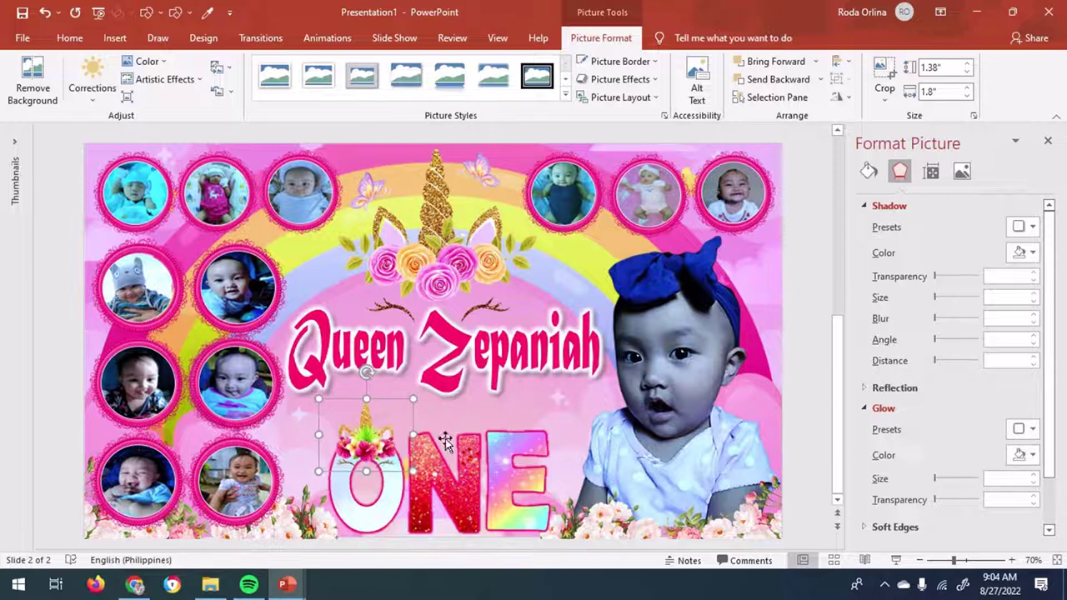
pyautogui.click(115, 37)
pyautogui.click(136, 88)
pyautogui.click(159, 138)
pyautogui.click(953, 389)
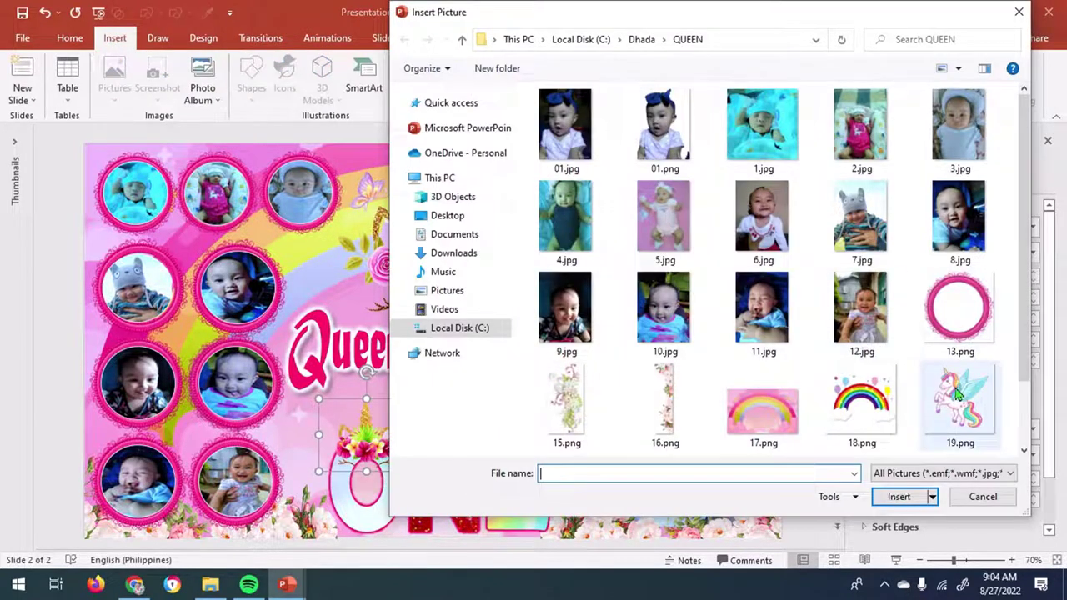
pyautogui.doubleClick(953, 388)
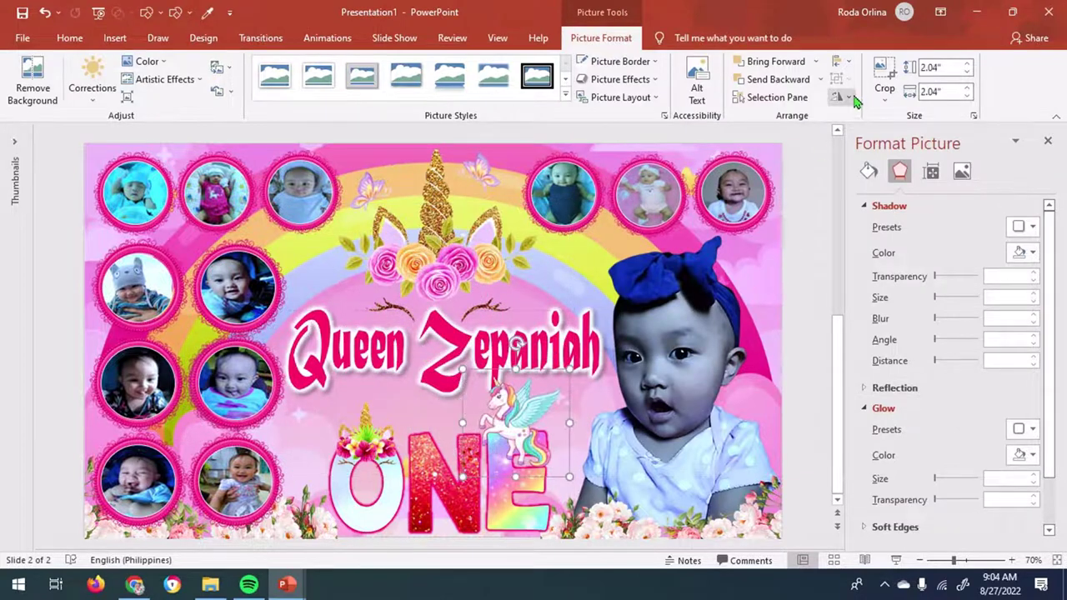
pyautogui.click(842, 96)
pyautogui.click(518, 434)
pyautogui.moveTo(570, 370)
pyautogui.mouseDown()
pyautogui.moveTo(527, 413)
pyautogui.moveTo(536, 402)
pyautogui.mouseUp()
pyautogui.moveTo(499, 439); pyautogui.dragTo(467, 492)
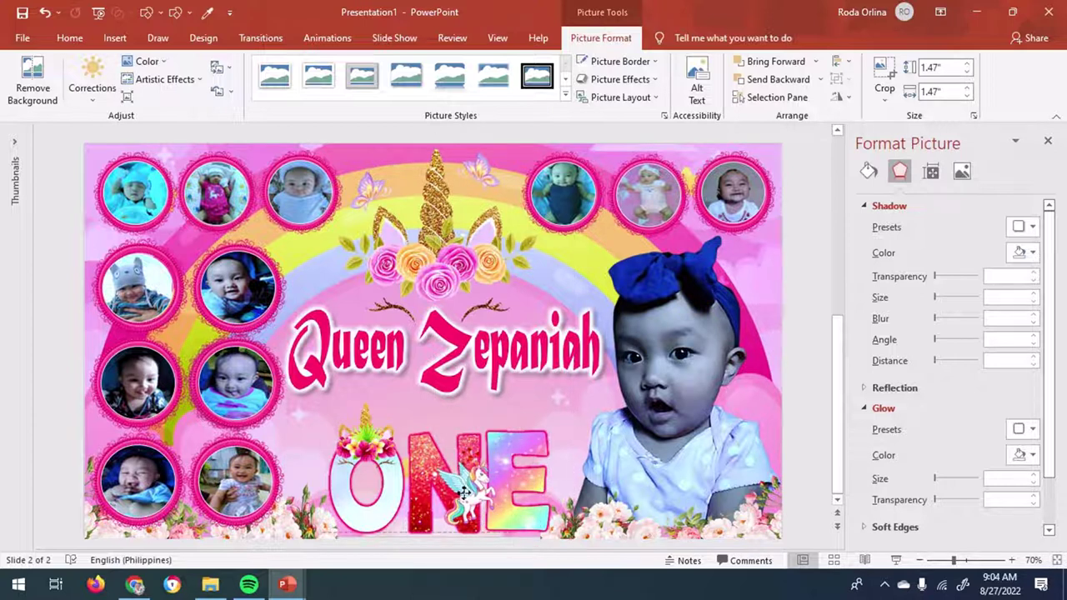
# Insert a rainbow picture, shrink it small and place it above the E
pyautogui.keyDown('shift'); pyautogui.click(375, 506); pyautogui.keyUp('shift')
pyautogui.keyDown('shift'); pyautogui.click(523, 447); pyautogui.keyUp('shift')
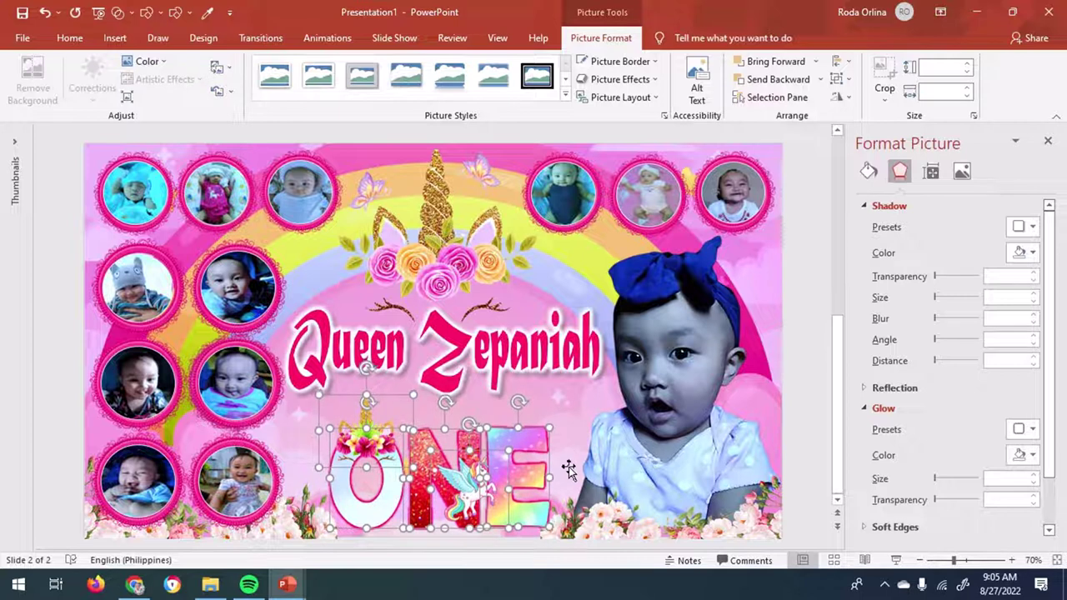
pyautogui.click(569, 467)
pyautogui.click(126, 47)
pyautogui.click(113, 79)
pyautogui.click(142, 124)
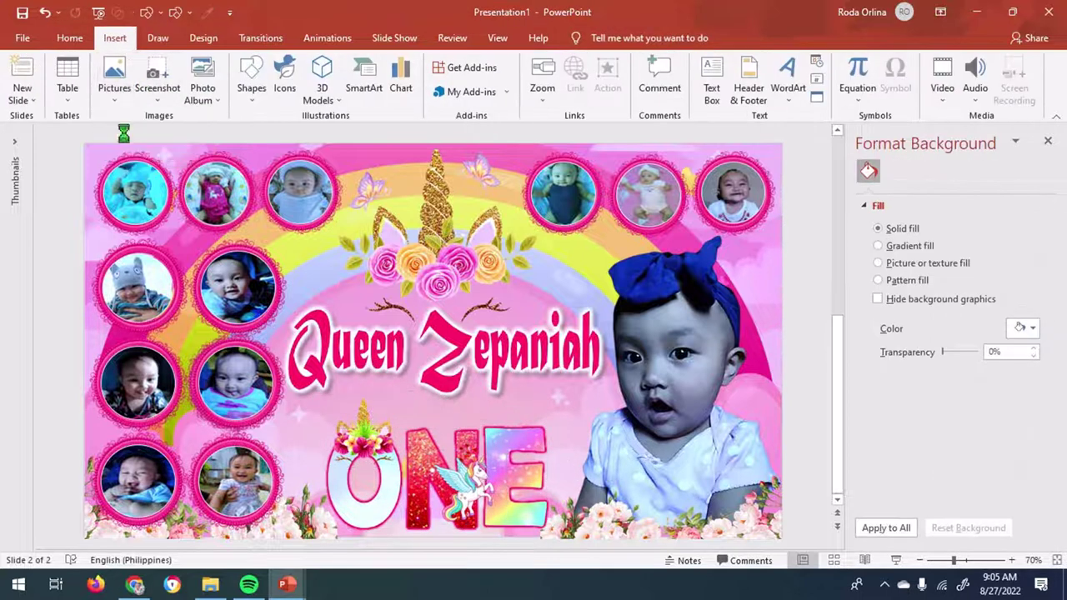
pyautogui.doubleClick(862, 407)
pyautogui.moveTo(269, 178); pyautogui.dragTo(514, 421)
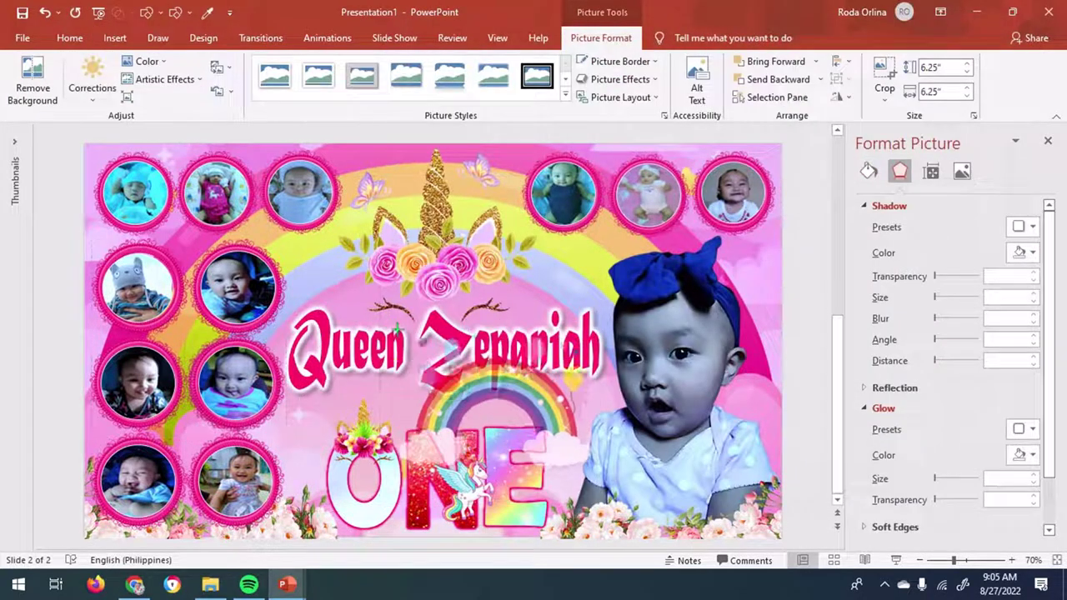
pyautogui.moveTo(556, 462)
pyautogui.mouseDown()
pyautogui.moveTo(522, 431)
pyautogui.moveTo(542, 431)
pyautogui.mouseUp()
pyautogui.moveTo(507, 379); pyautogui.dragTo(529, 421)
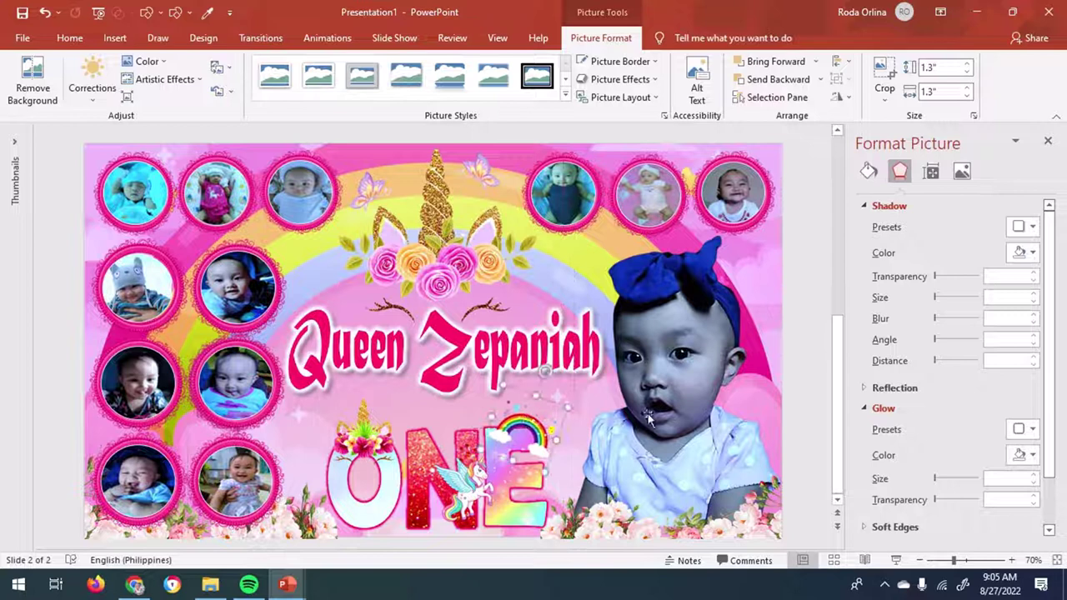
# Insert the floral picture, rotate it horizontal and move it down toward ONE
pyautogui.click(111, 38)
pyautogui.click(114, 95)
pyautogui.click(142, 129)
pyautogui.scroll(-2, 750, 275)
pyautogui.doubleClick(564, 322)
pyautogui.click(838, 97)
pyautogui.click(865, 138)
pyautogui.moveTo(467, 304)
pyautogui.mouseDown()
pyautogui.moveTo(498, 417)
pyautogui.moveTo(430, 451)
pyautogui.moveTo(440, 447)
pyautogui.mouseUp()
pyautogui.scroll(-2, 499, 417)
pyautogui.scroll(-1, 453, 429)
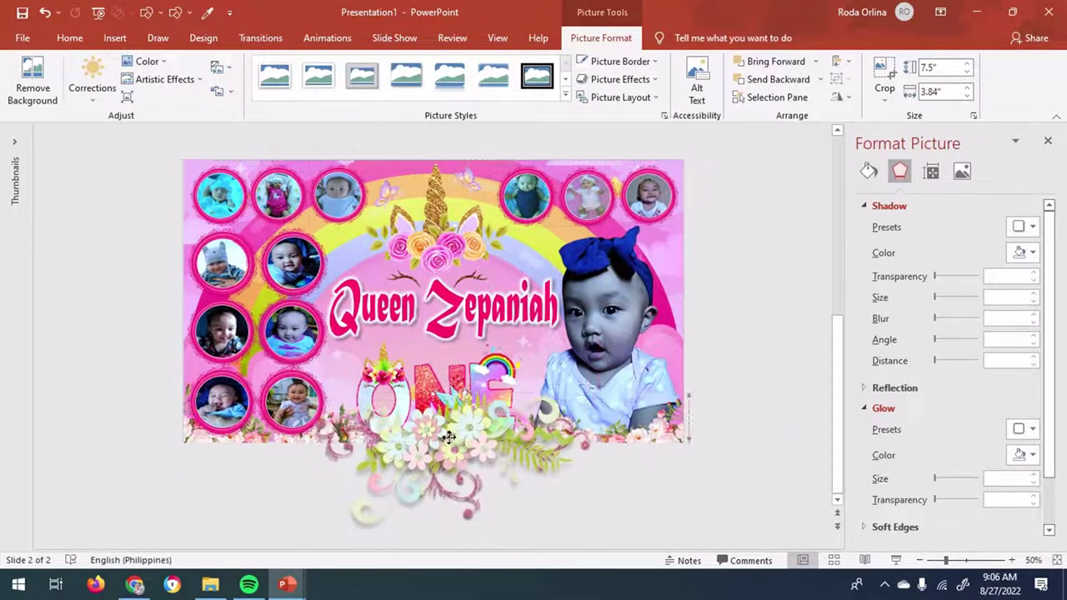
# Flip the floral picture vertically and horizontally and shrink it into a strip below ONE
pyautogui.click(838, 96)
pyautogui.click(887, 154)
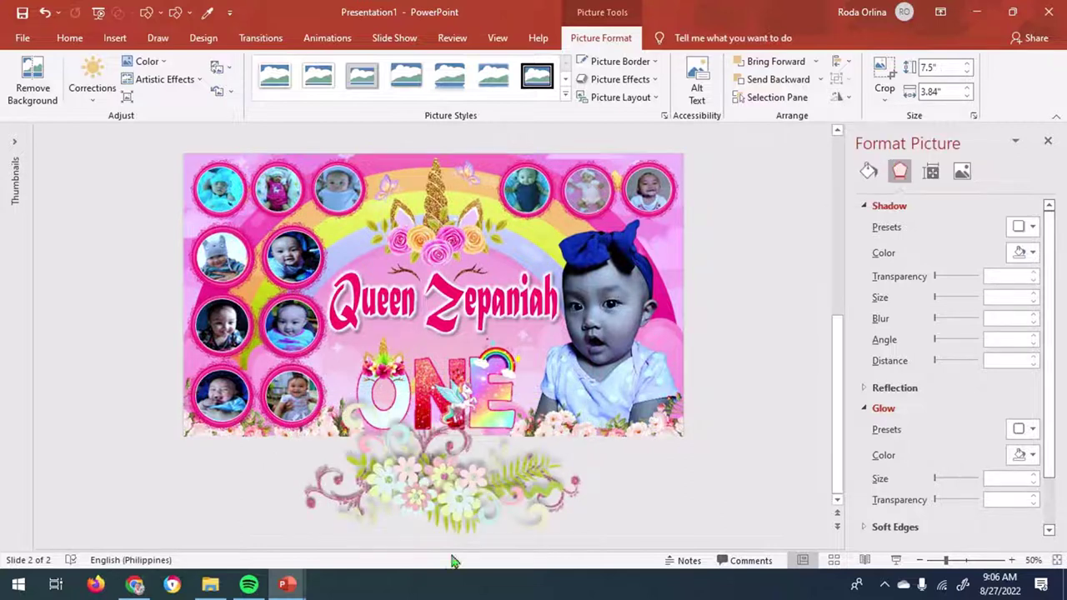
pyautogui.moveTo(440, 492); pyautogui.dragTo(424, 453)
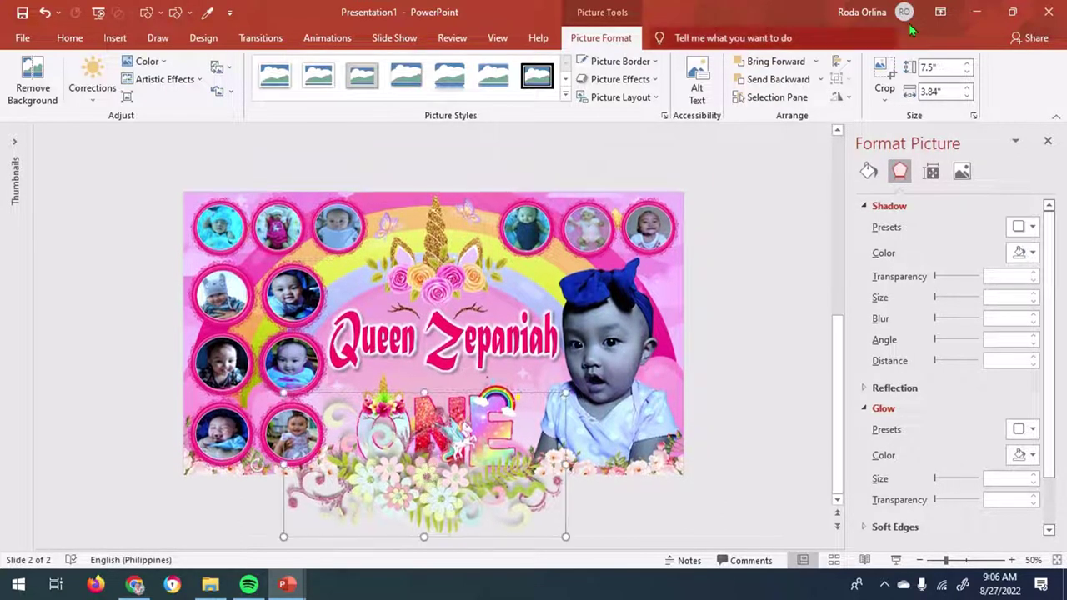
pyautogui.click(884, 71)
pyautogui.press('Escape')
pyautogui.moveTo(562, 398); pyautogui.dragTo(441, 475)
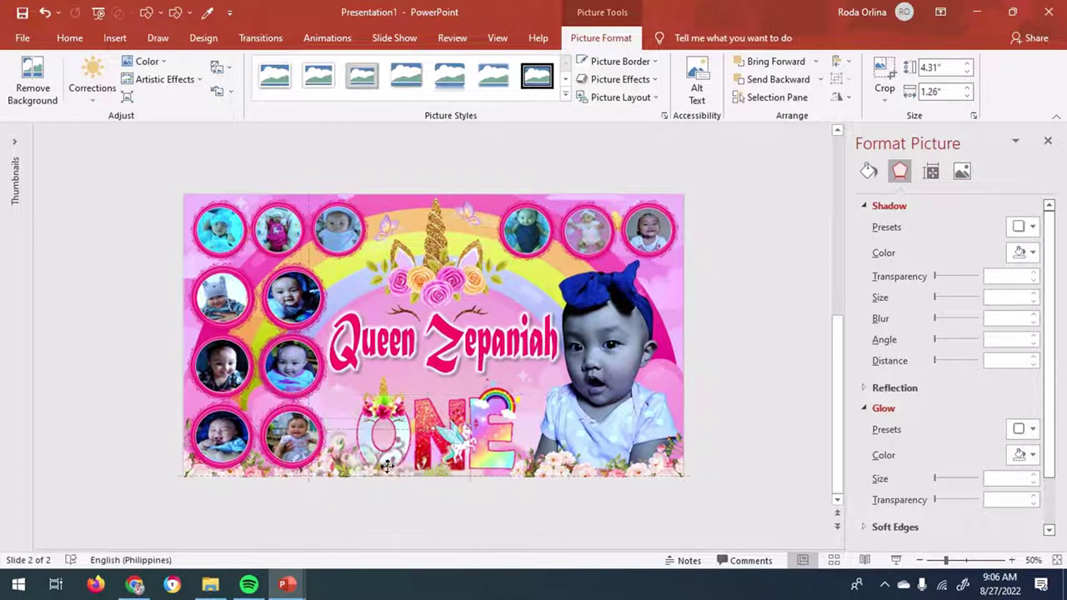
pyautogui.keyDown('ctrl'); pyautogui.scroll(2, 397, 538); pyautogui.keyUp('ctrl')
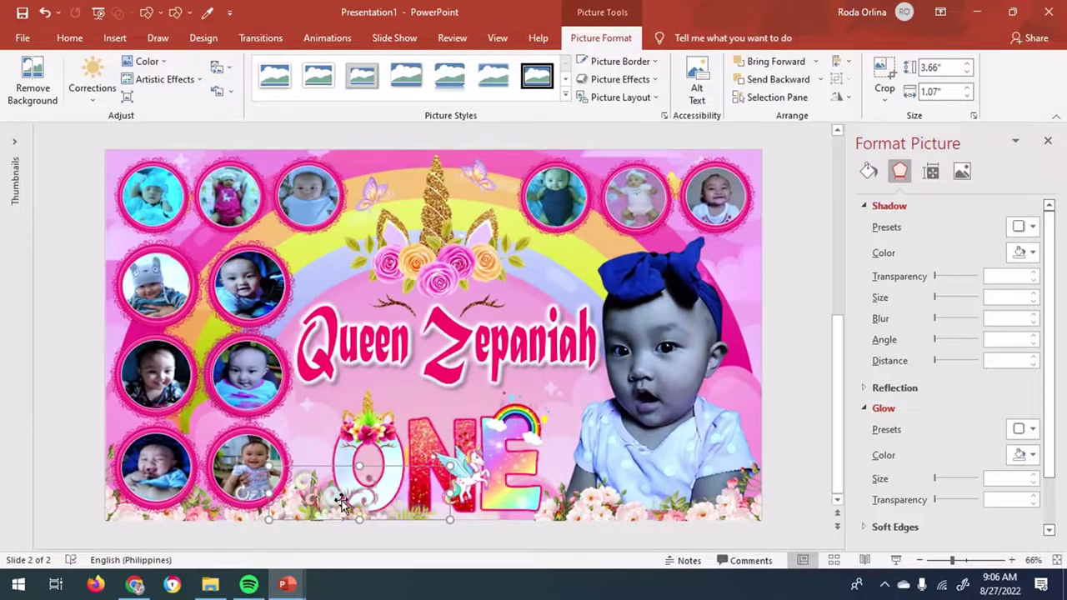
pyautogui.click(915, 175)
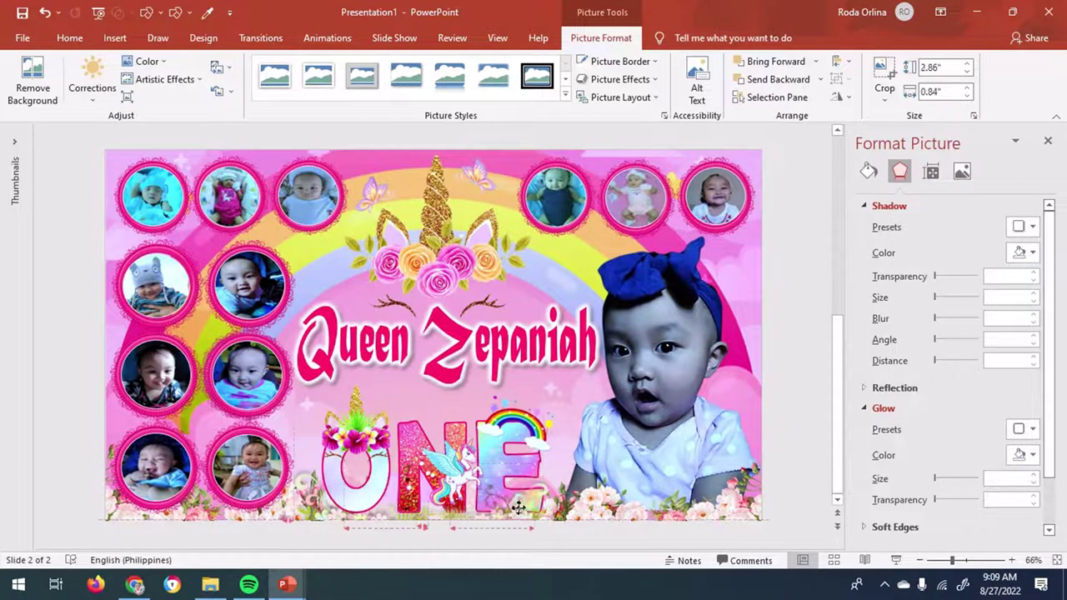
pyautogui.click(305, 520)
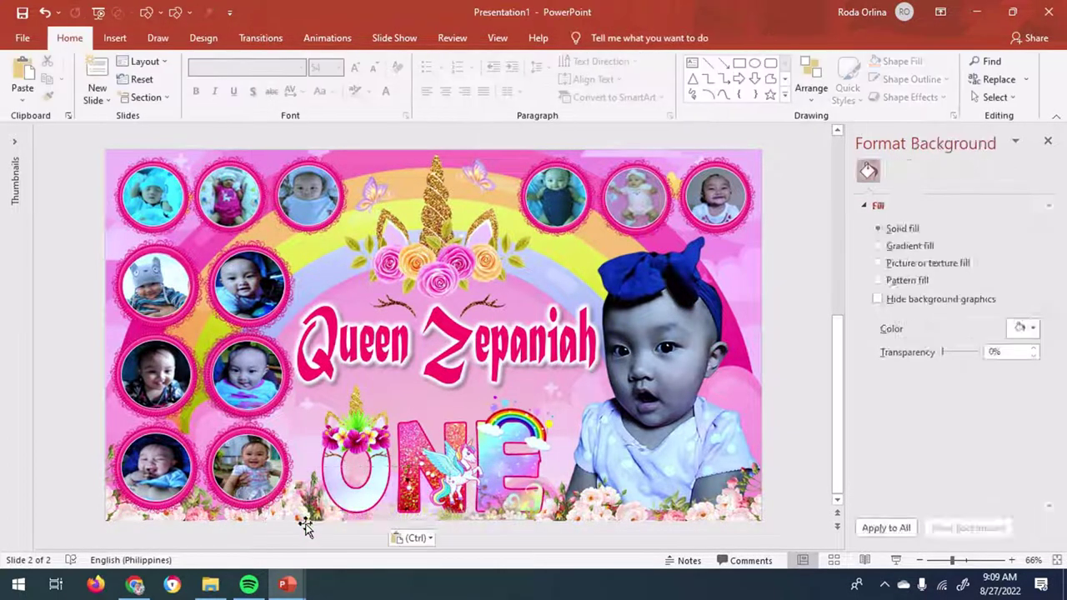
# Paste a copy of the floral border and settle it along the bottom-left edge
pyautogui.hotkey('ctrl', 'v')
pyautogui.moveTo(341, 510)
pyautogui.mouseDown()
pyautogui.moveTo(363, 510)
pyautogui.moveTo(350, 506)
pyautogui.mouseUp()
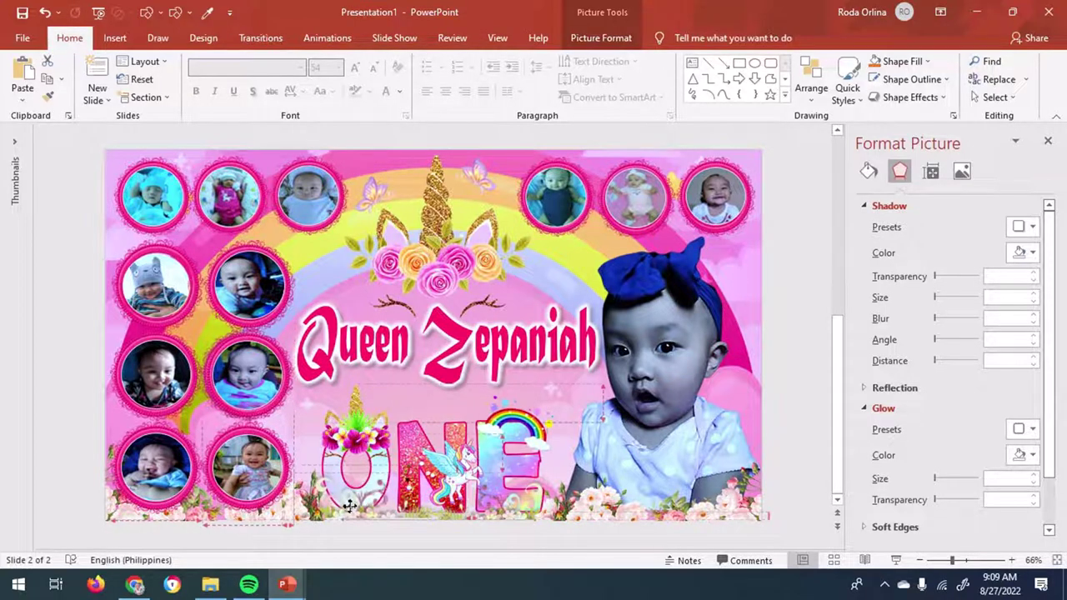
pyautogui.scroll(6, 350, 506)
pyautogui.moveTo(454, 502); pyautogui.dragTo(454, 501)
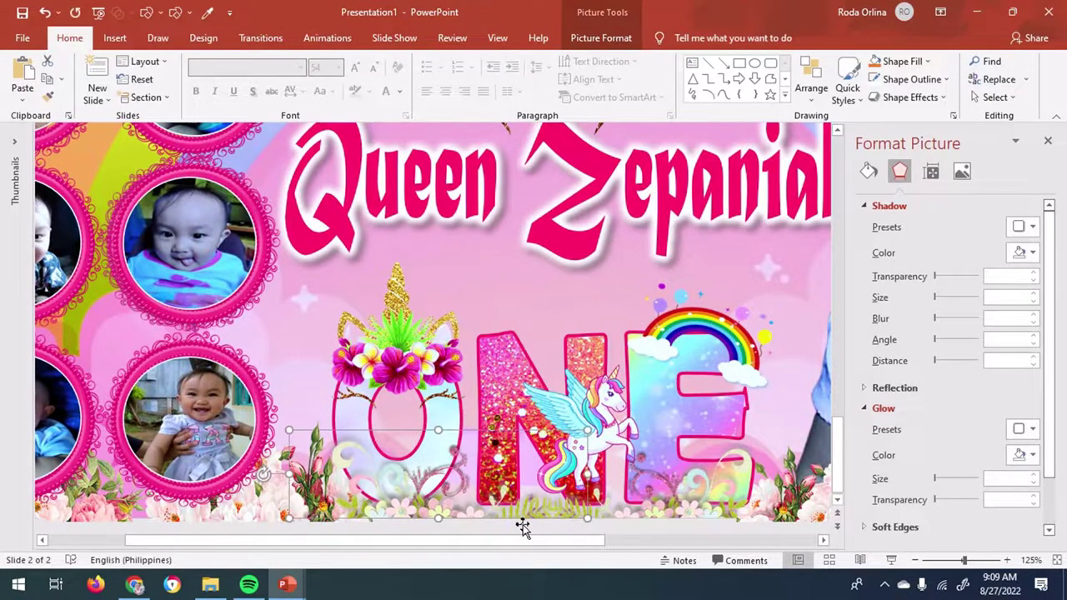
pyautogui.scroll(-6, 259, 523)
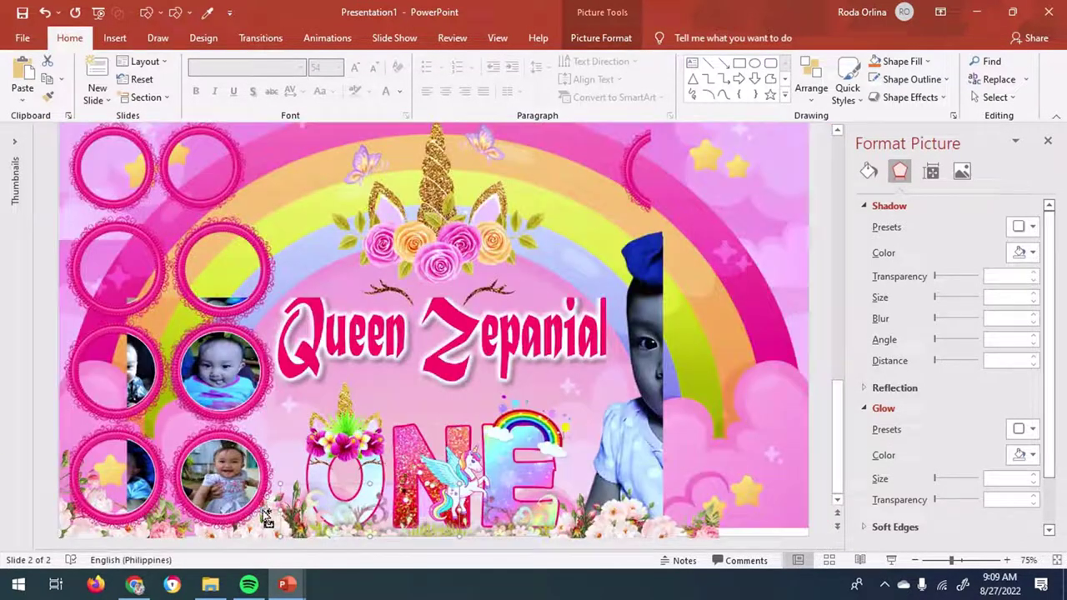
pyautogui.scroll(1, 400, 404)
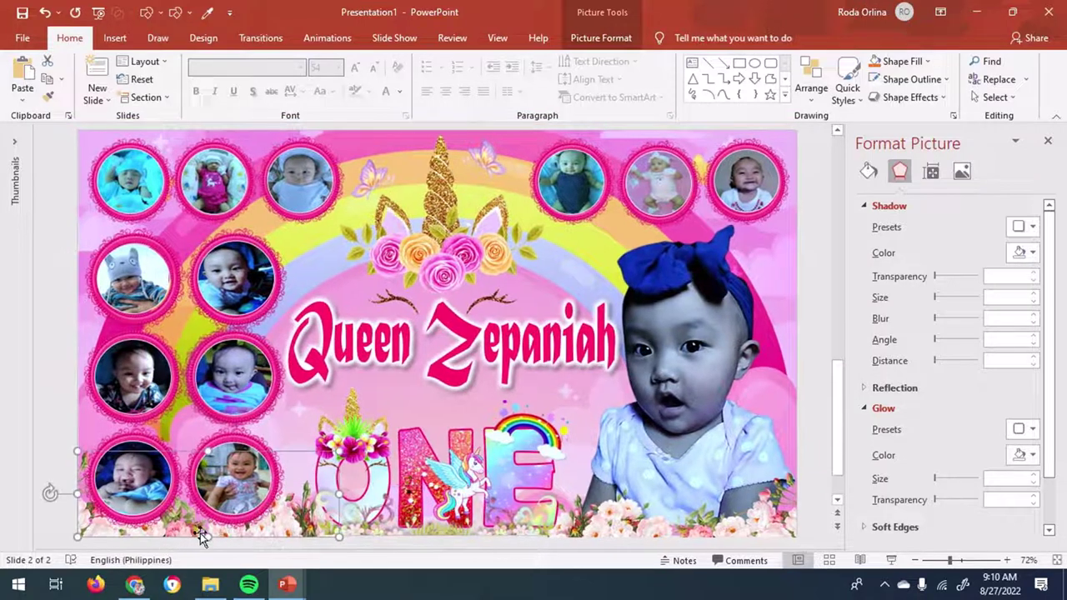
pyautogui.click(200, 534)
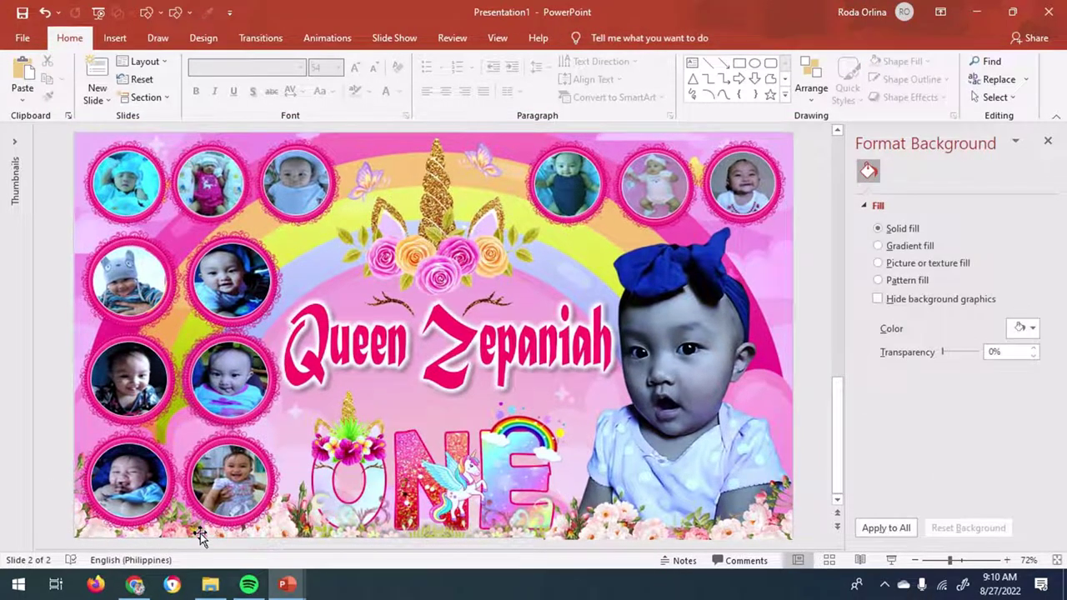
# Add a WordArt '- at -' line in Brush Script MT, slightly larger, between the title and ONE
pyautogui.click(115, 38)
pyautogui.click(786, 72)
pyautogui.click(754, 150)
pyautogui.moveTo(449, 334); pyautogui.dragTo(444, 405)
pyautogui.press('Delete')
pyautogui.write('- at -')
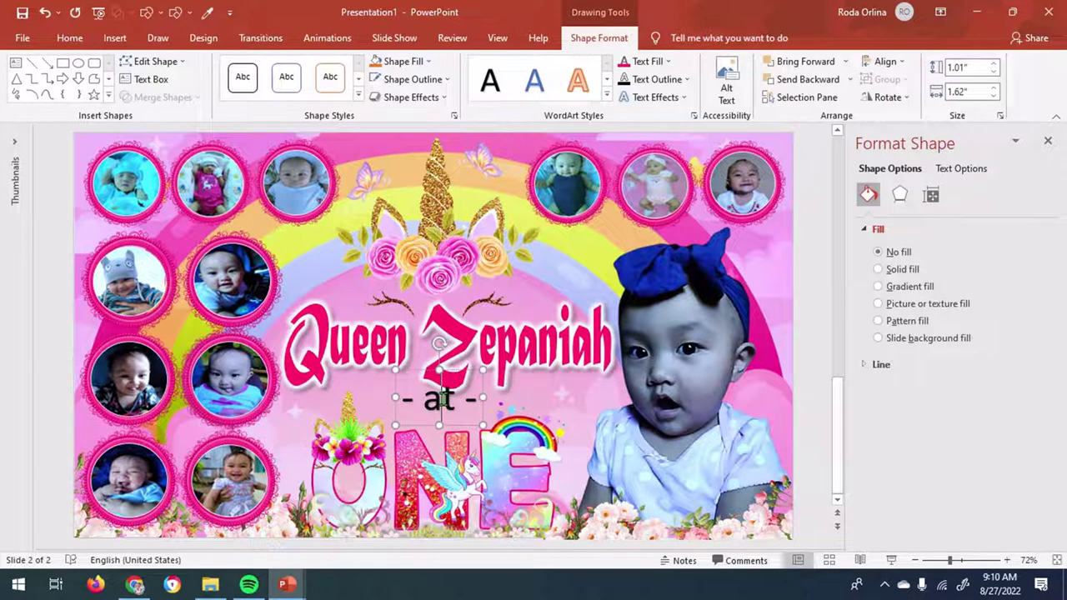
pyautogui.click(69, 37)
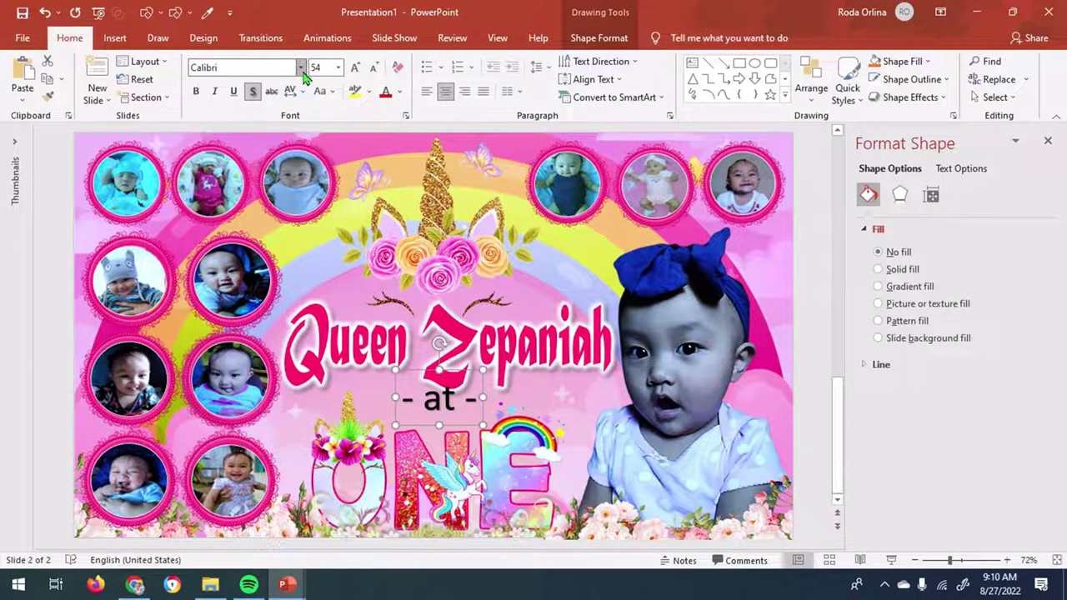
pyautogui.click(301, 67)
pyautogui.moveTo(402, 90)
pyautogui.mouseDown()
pyautogui.moveTo(401, 288)
pyautogui.moveTo(334, 142)
pyautogui.mouseUp()
pyautogui.click(257, 200)
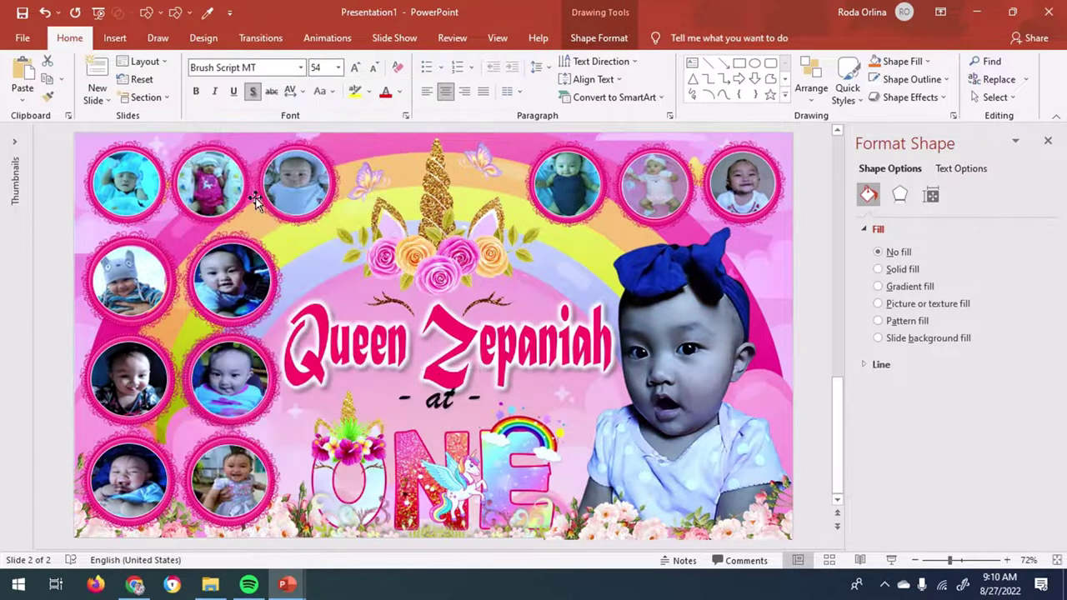
pyautogui.moveTo(471, 375); pyautogui.dragTo(476, 387)
pyautogui.click(351, 70)
# Give the '- at -' text a red glow
pyautogui.click(599, 38)
pyautogui.click(648, 61)
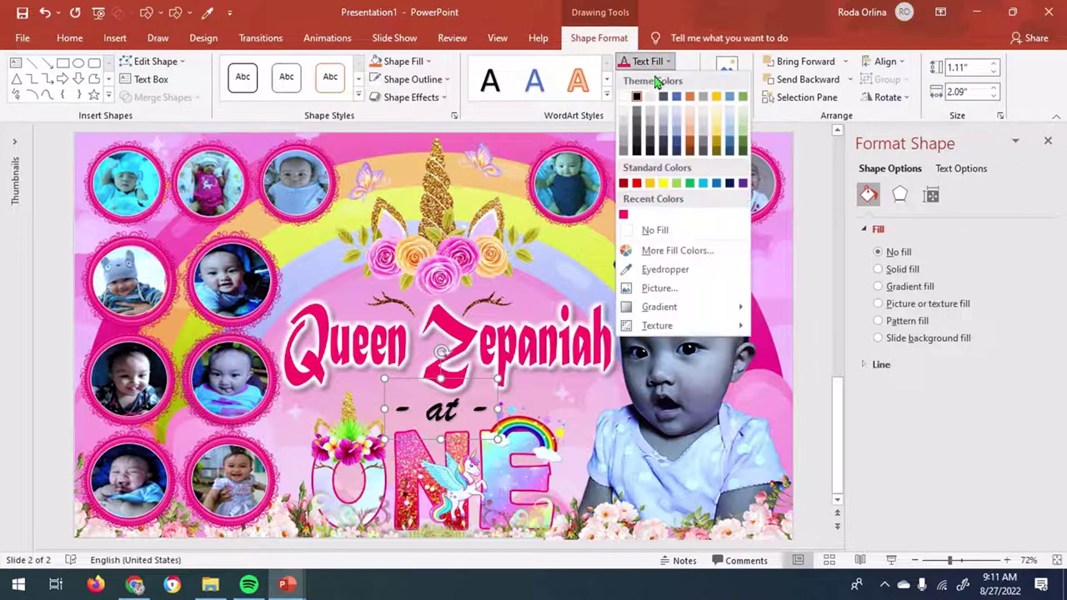
pyautogui.click(655, 97)
pyautogui.click(1032, 479)
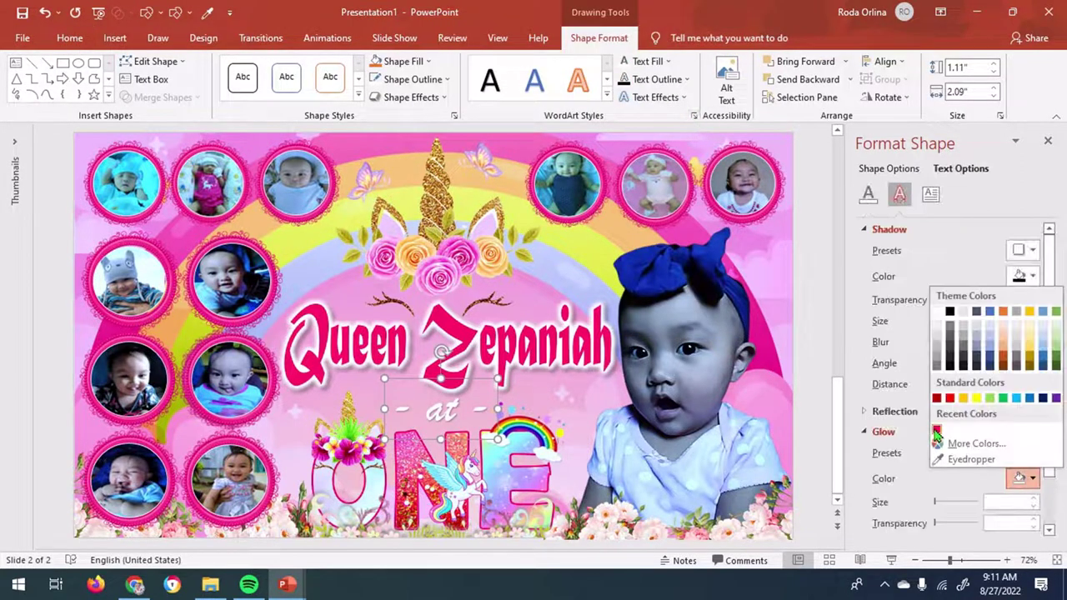
pyautogui.click(942, 414)
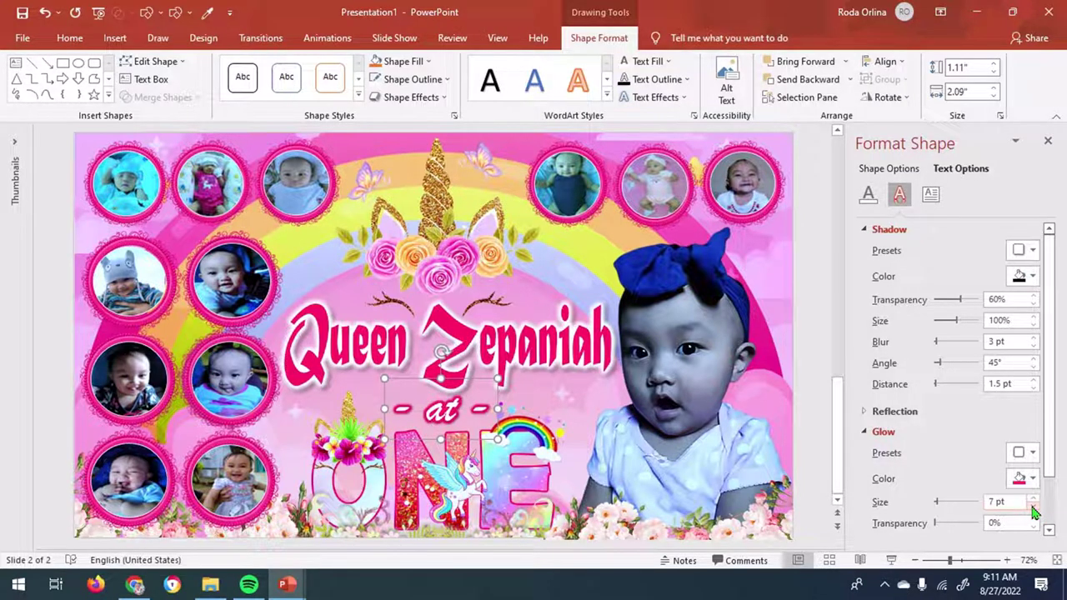
# Give the ONE artwork a purple shadow chosen from More Colors
pyautogui.click(402, 490)
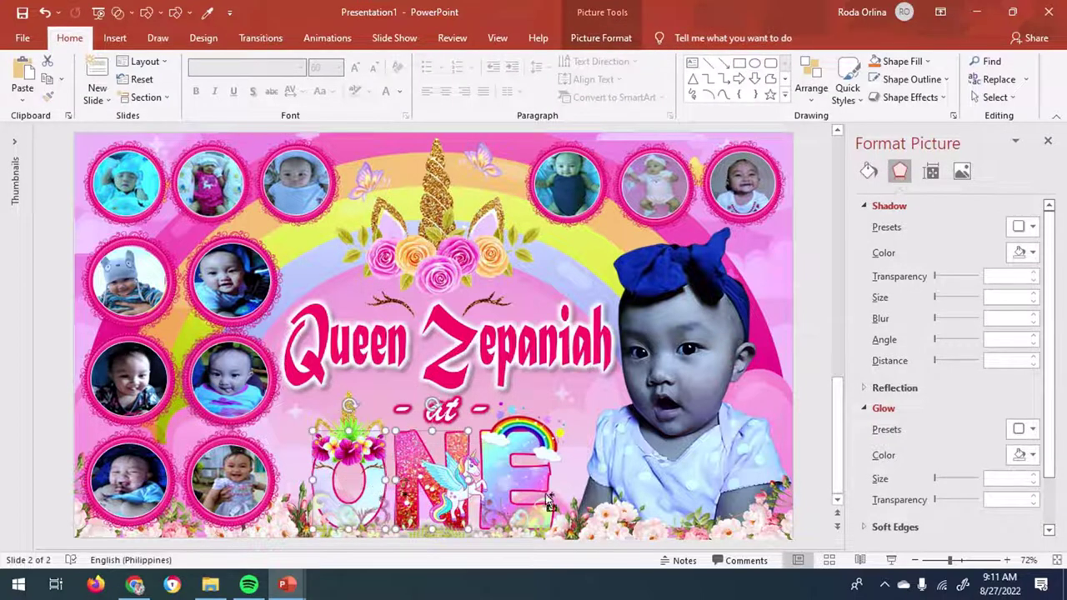
pyautogui.click(1034, 253)
pyautogui.click(950, 392)
pyautogui.click(550, 237)
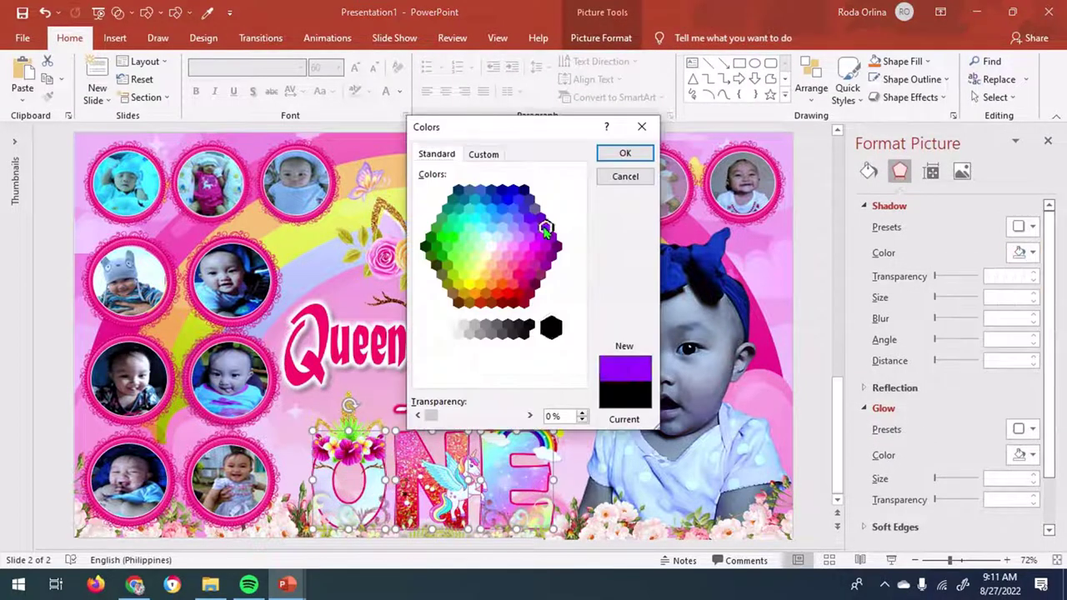
pyautogui.click(623, 153)
pyautogui.click(1048, 140)
pyautogui.click(995, 295)
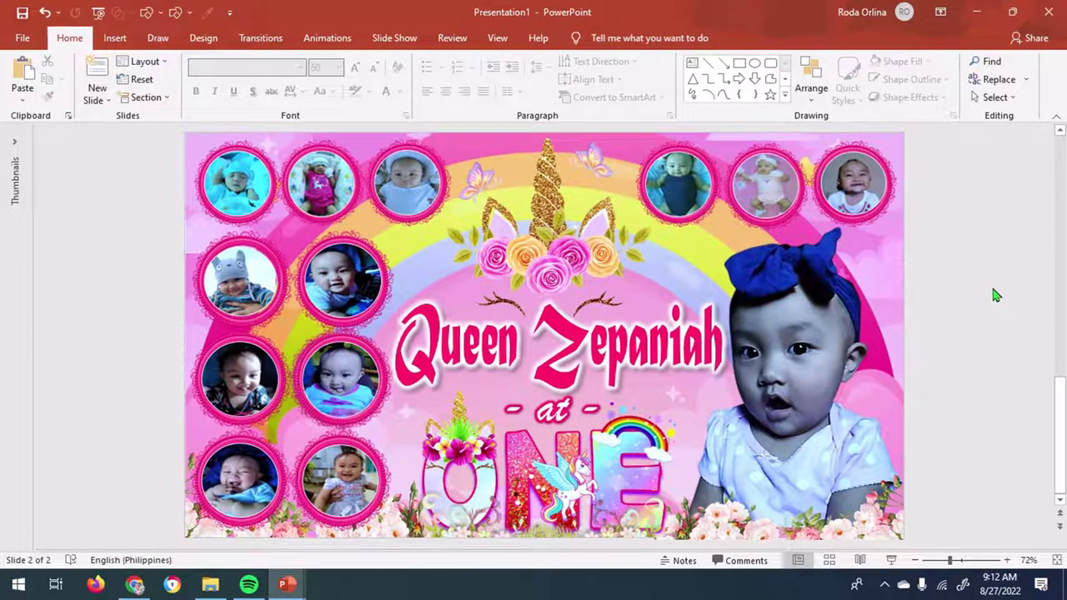
# Add a WordArt date line reading 'September 14, 2022' and change it to UPPERCASE
pyautogui.click(115, 37)
pyautogui.click(792, 62)
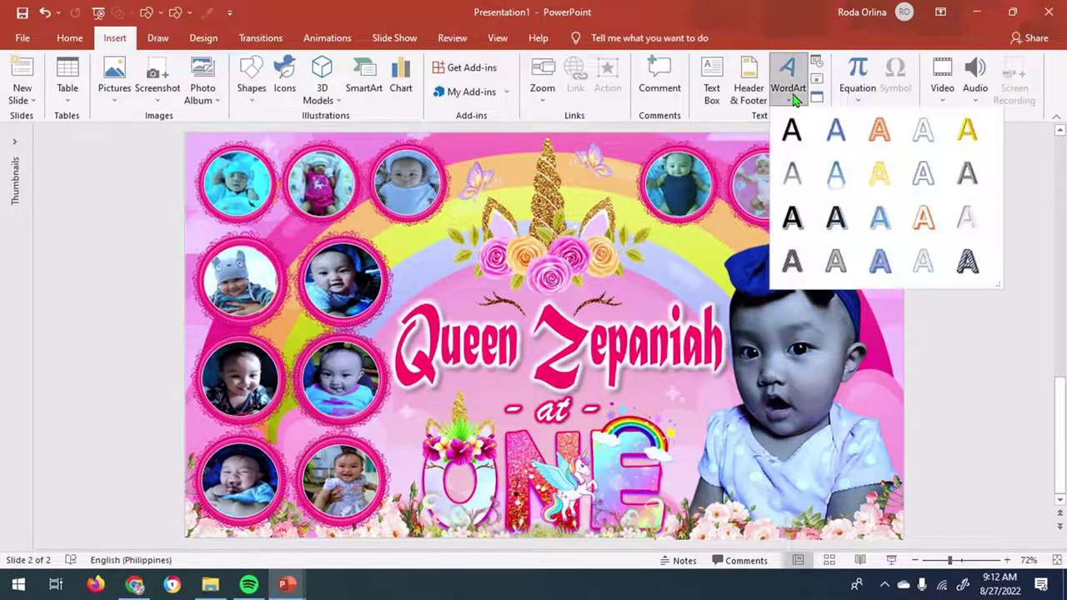
pyautogui.click(798, 133)
pyautogui.moveTo(582, 310)
pyautogui.mouseDown()
pyautogui.moveTo(592, 296)
pyautogui.moveTo(575, 333)
pyautogui.mouseUp()
pyautogui.tripleClick(550, 353)
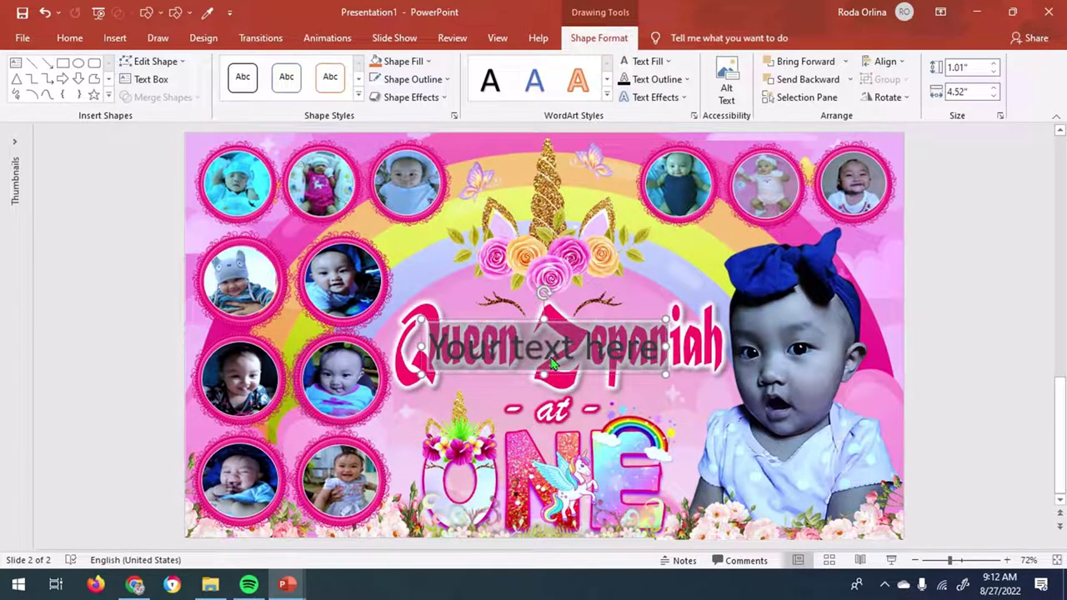
pyautogui.write('September 14, 2022')
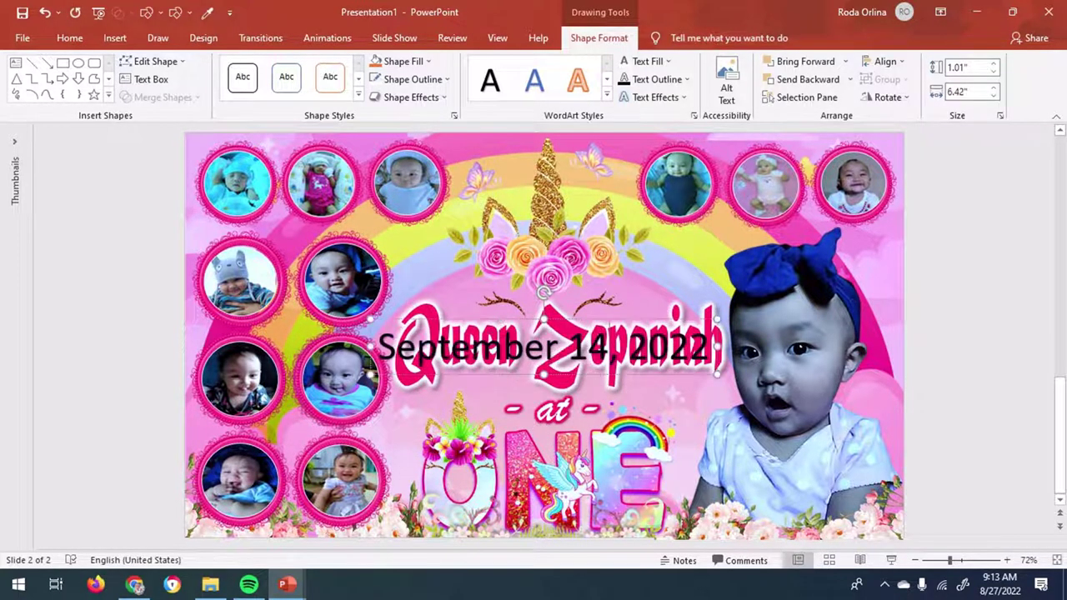
pyautogui.click(69, 37)
pyautogui.click(319, 91)
pyautogui.click(357, 147)
# Set the date in Berlin Sans FB Demi, smaller with normal spacing, in the bottom-right corner
pyautogui.click(301, 67)
pyautogui.write('Batman')
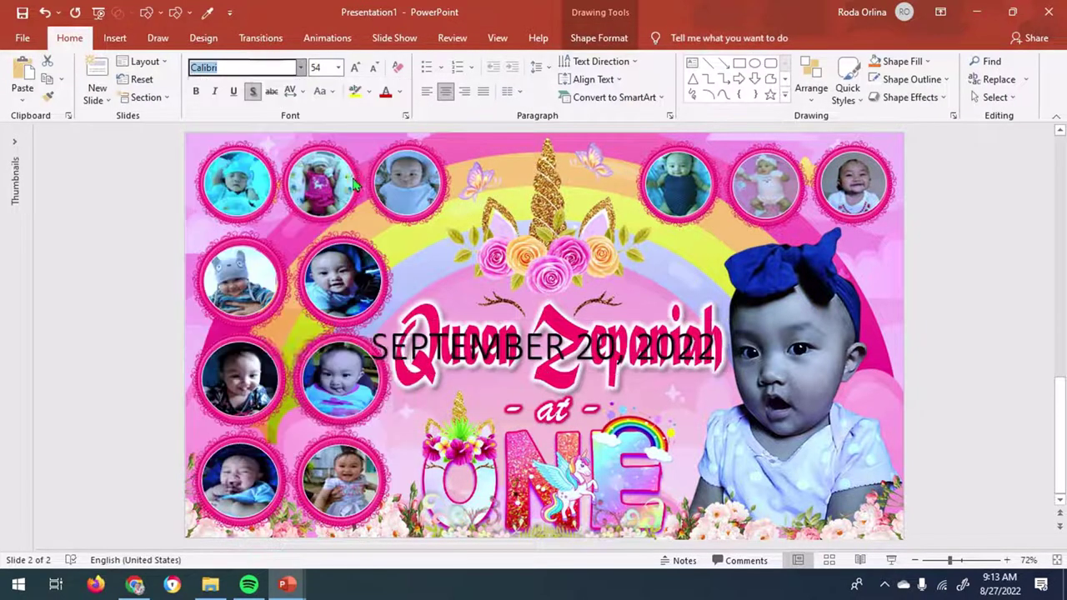
pyautogui.press('Return')
pyautogui.click(375, 68)
pyautogui.click(573, 360)
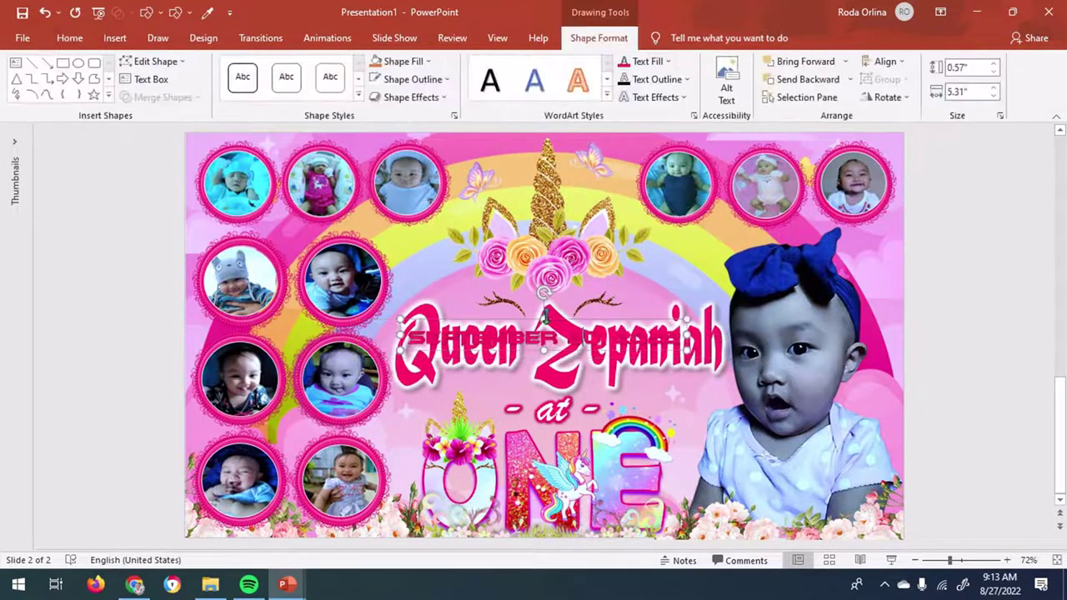
pyautogui.moveTo(546, 315); pyautogui.dragTo(769, 503)
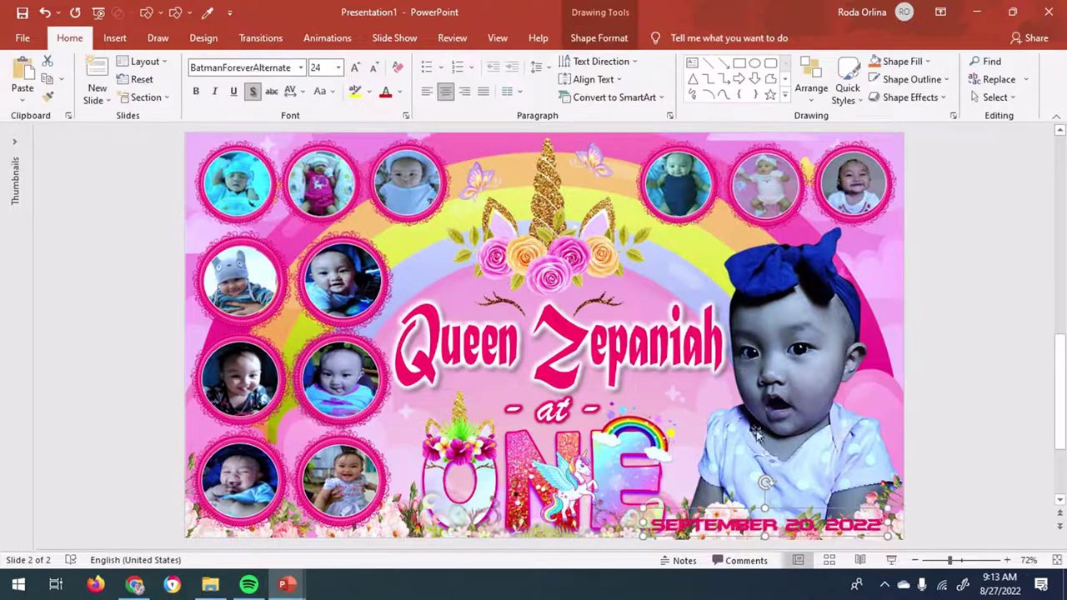
pyautogui.click(300, 68)
pyautogui.click(243, 254)
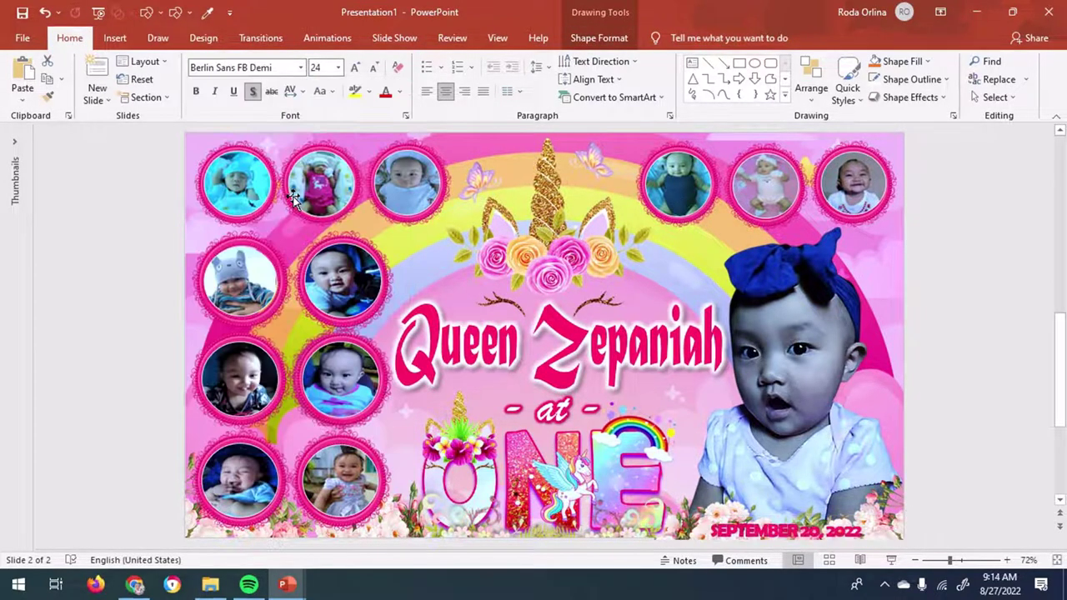
pyautogui.click(301, 90)
pyautogui.click(322, 147)
pyautogui.moveTo(842, 514)
pyautogui.mouseDown()
pyautogui.moveTo(769, 519)
pyautogui.moveTo(848, 516)
pyautogui.mouseUp()
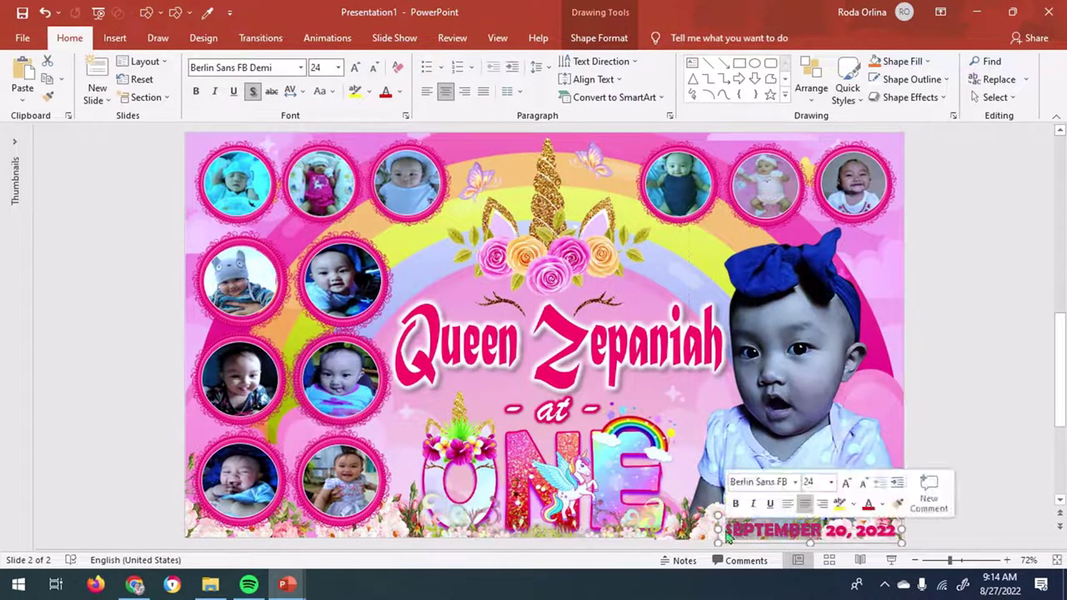
# Give the date text a white glow
pyautogui.click(599, 38)
pyautogui.click(694, 115)
pyautogui.click(1024, 479)
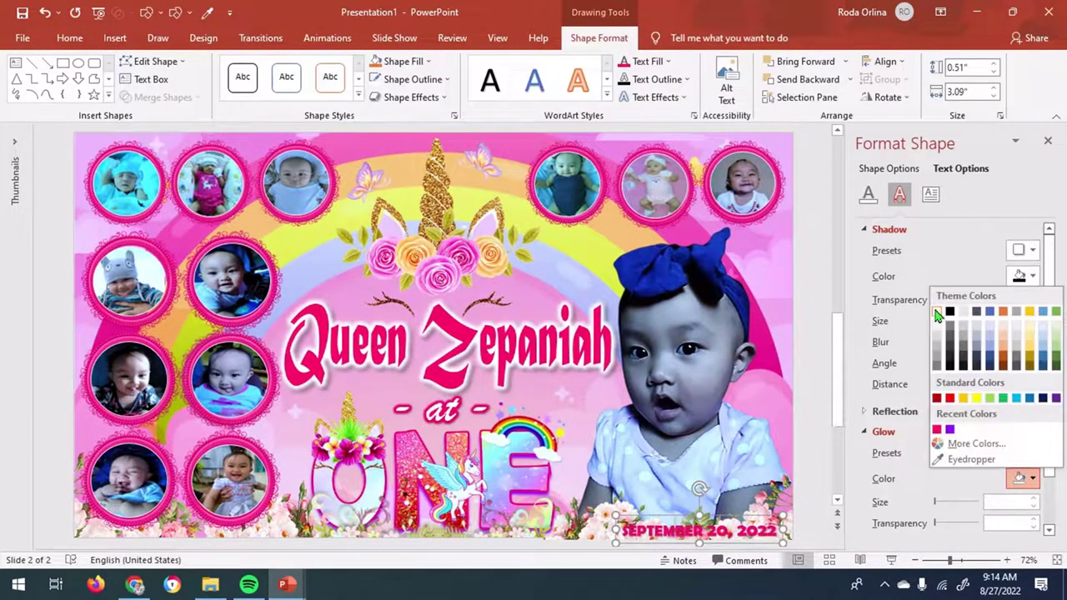
pyautogui.click(937, 312)
pyautogui.click(718, 513)
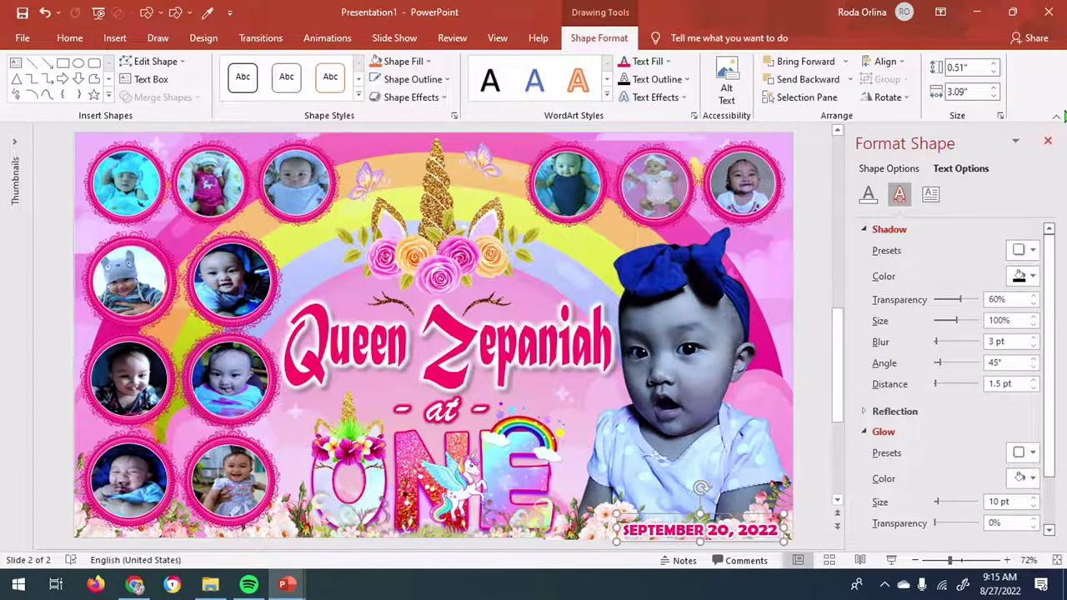
pyautogui.click(1048, 143)
pyautogui.click(985, 406)
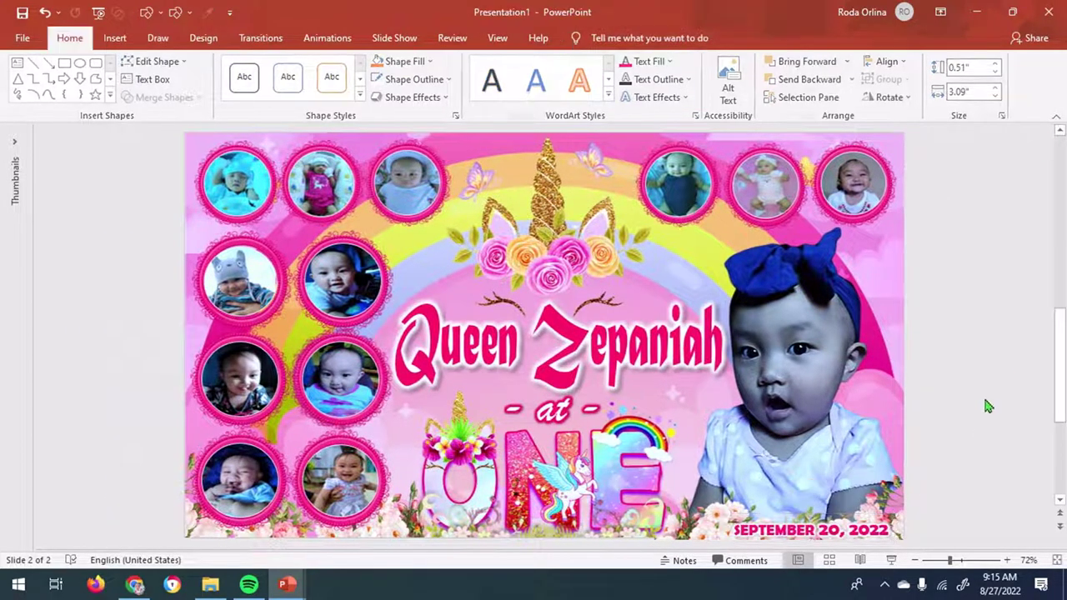